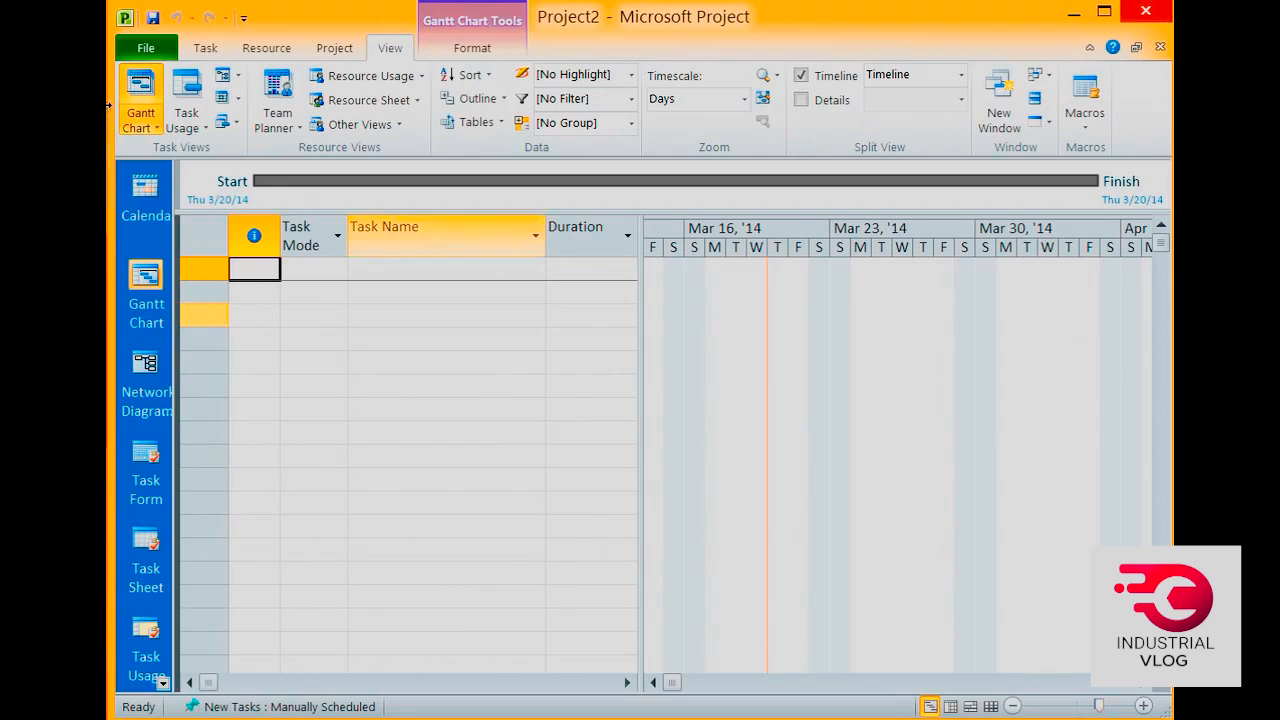
Examine the available command groups for tasks, resources, the project, views and Gantt chart formatting
{"action": "left_click", "coordinate": [205, 48]}
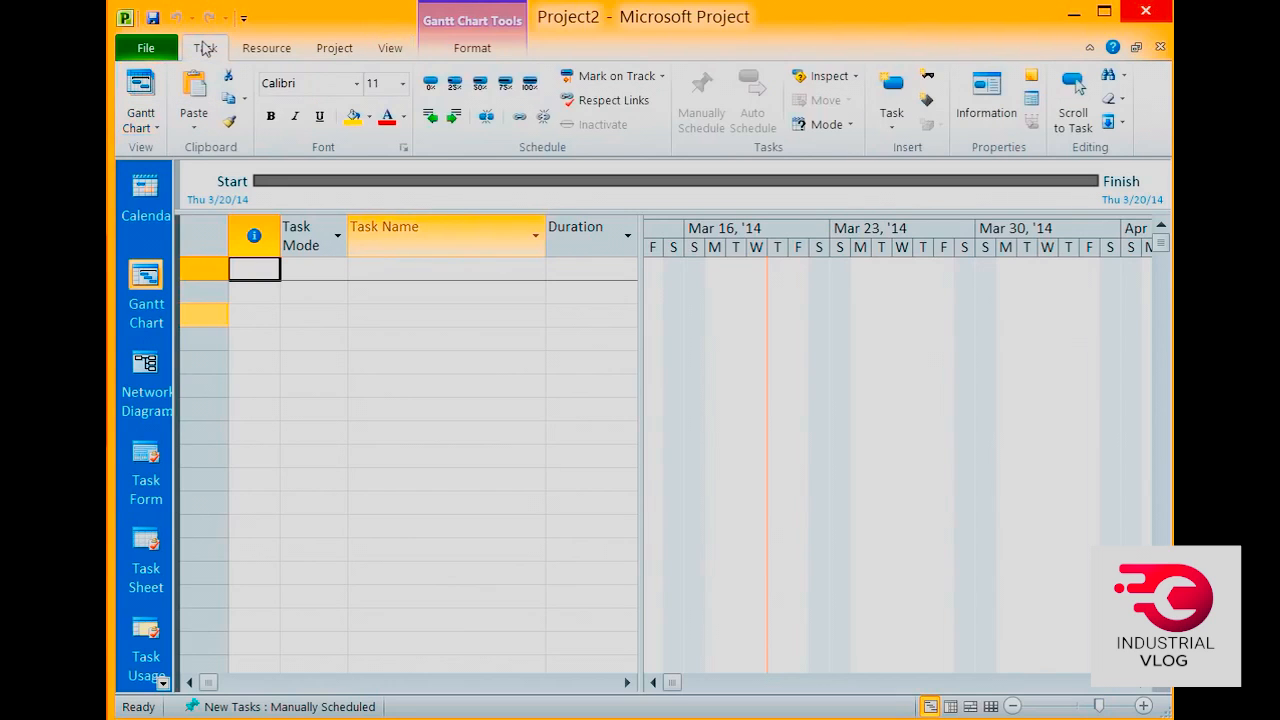
{"action": "left_click", "coordinate": [266, 48]}
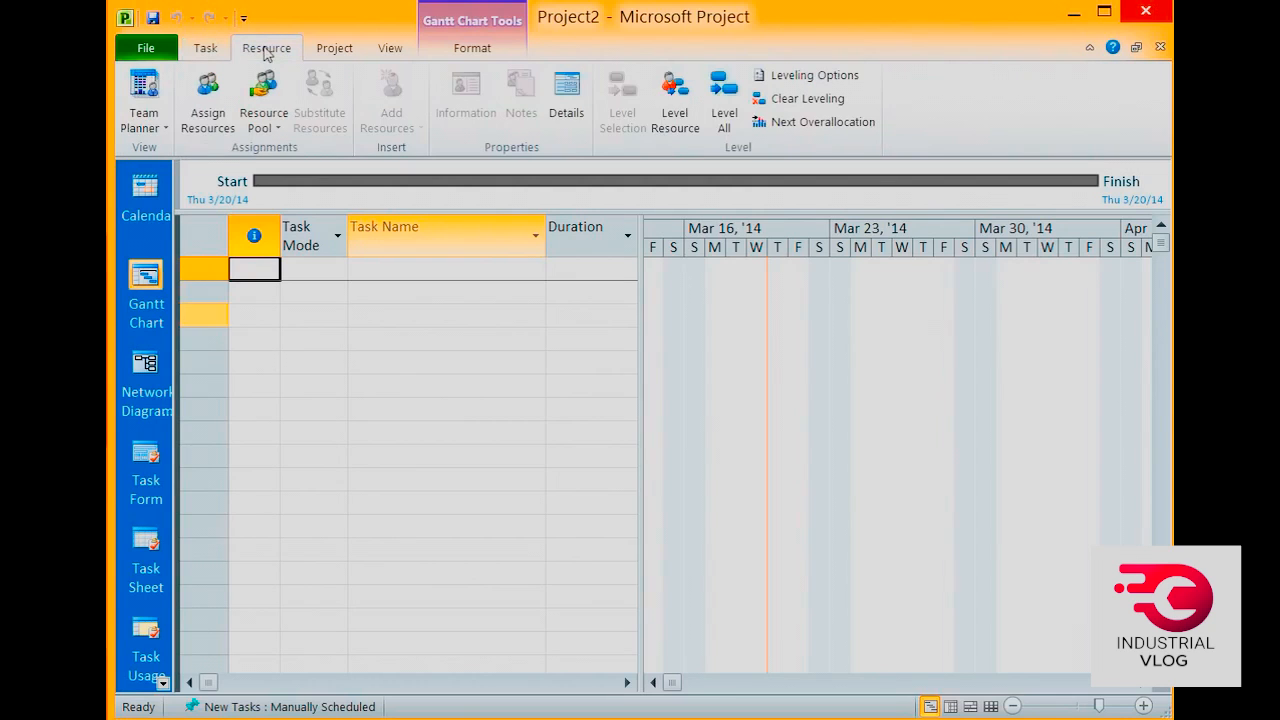
{"action": "left_click", "coordinate": [335, 50]}
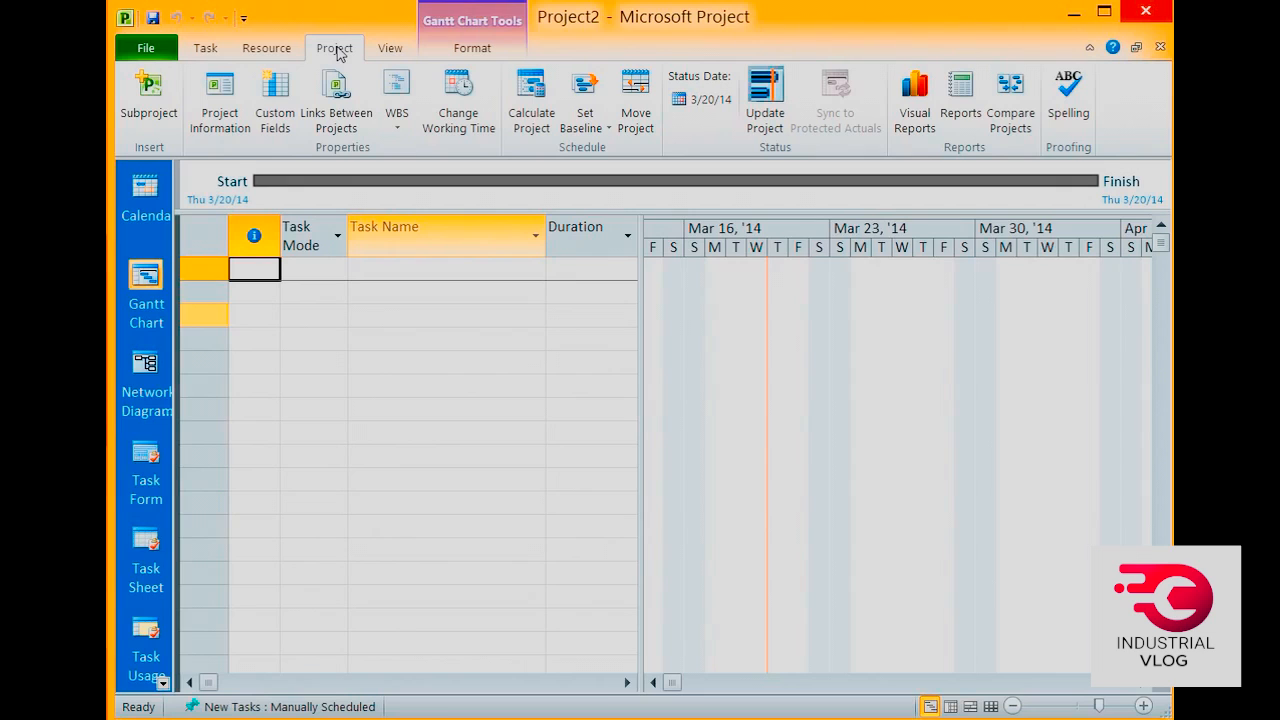
{"action": "left_click", "coordinate": [391, 50]}
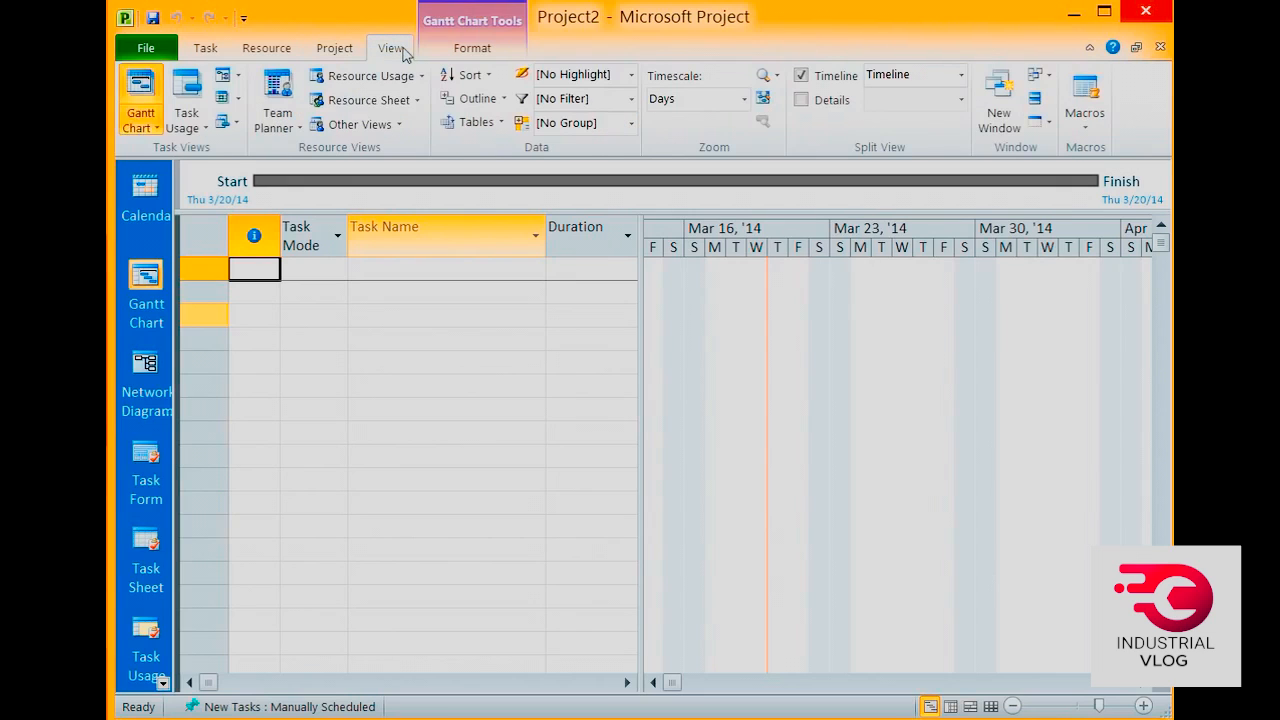
{"action": "left_click", "coordinate": [472, 50]}
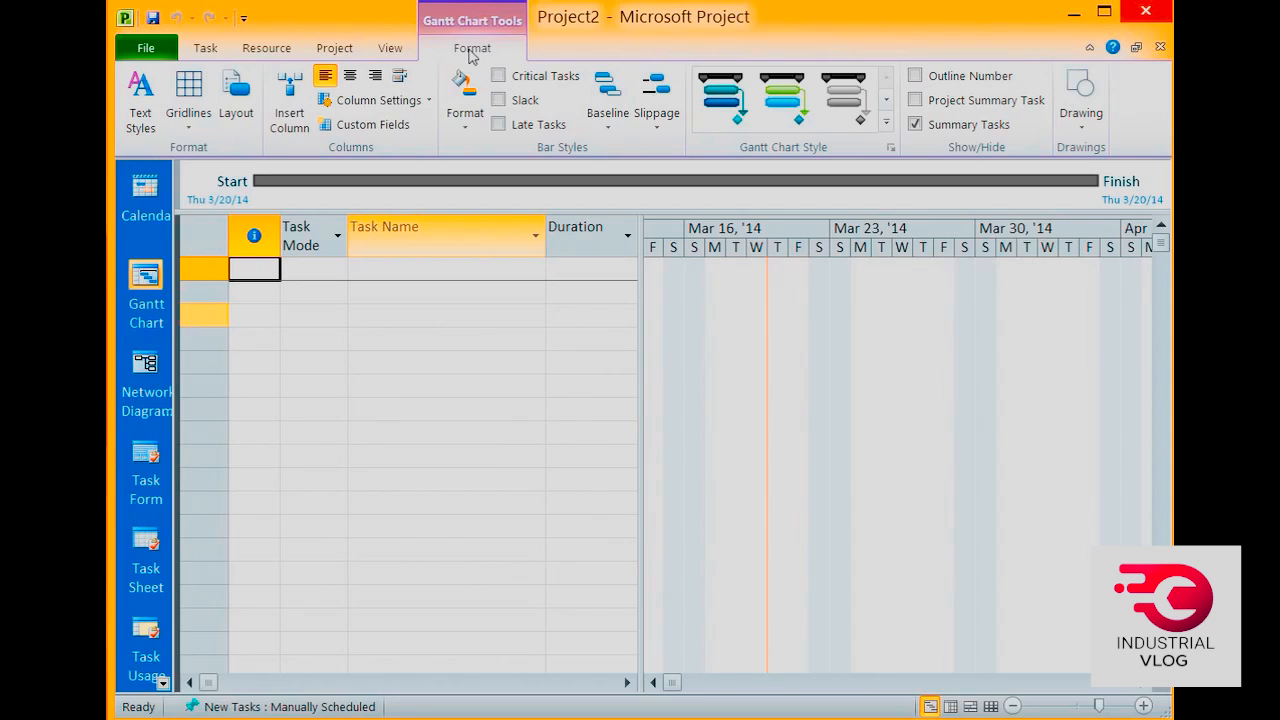
Try collapsing the ribbon and restoring it, ending with the resource commands displayed
{"action": "double_click", "coordinate": [472, 50]}
{"action": "double_click", "coordinate": [472, 50]}
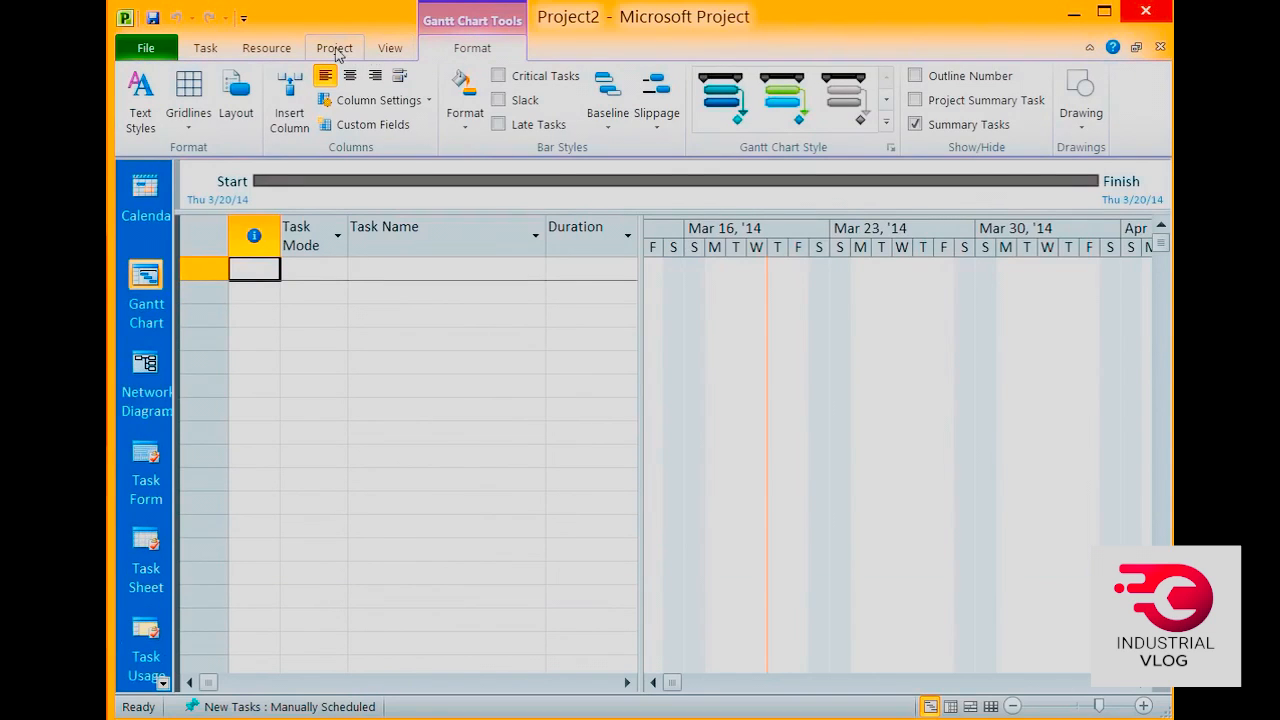
{"action": "left_click", "coordinate": [335, 50]}
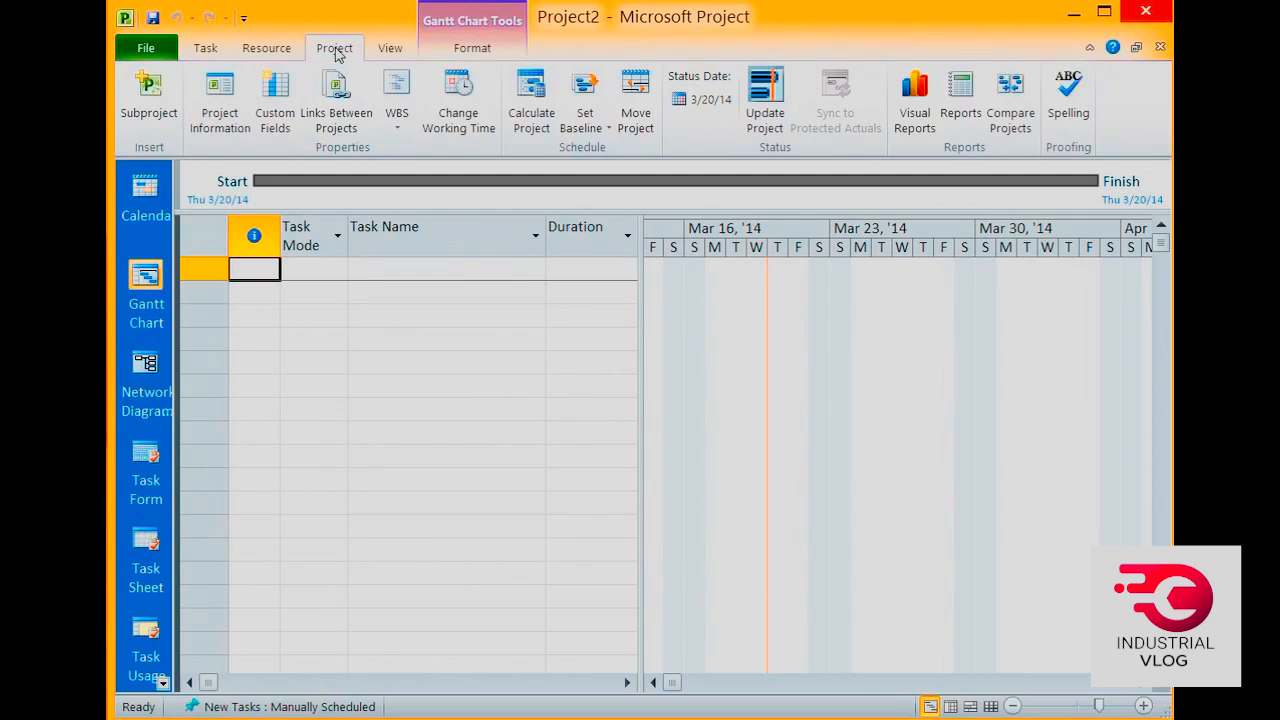
{"action": "double_click", "coordinate": [335, 50]}
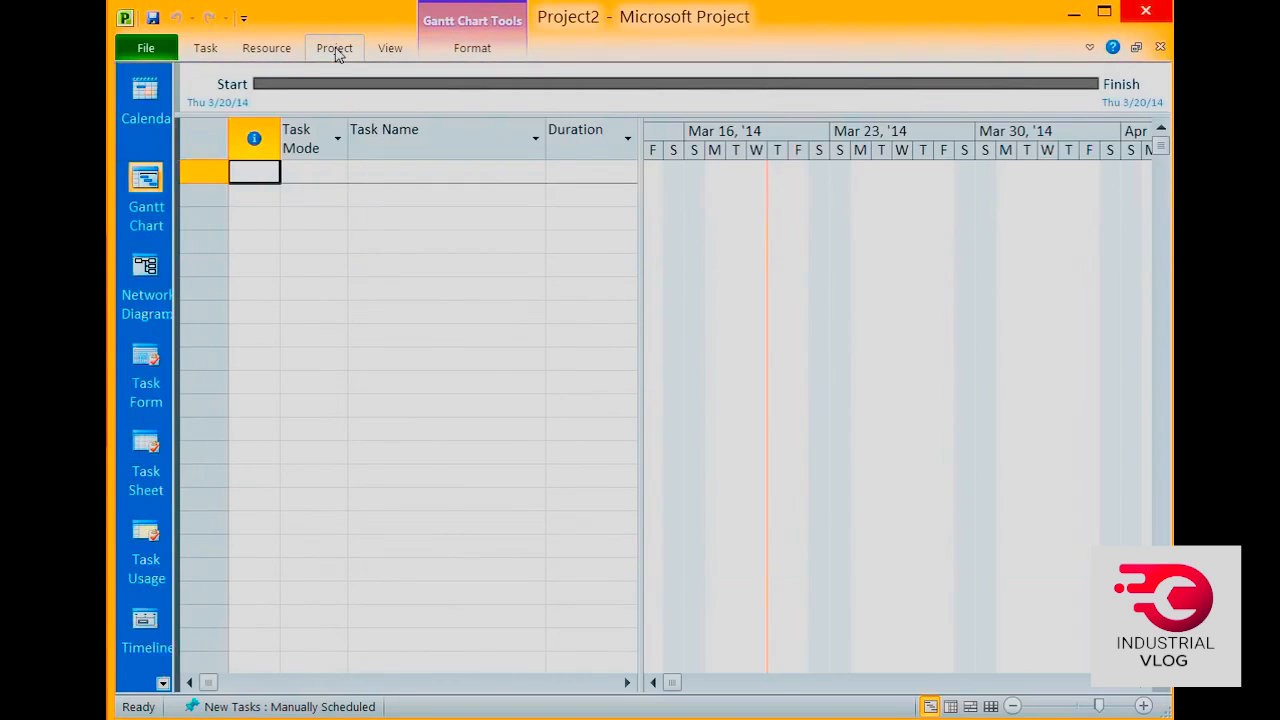
{"action": "left_click", "coordinate": [267, 50]}
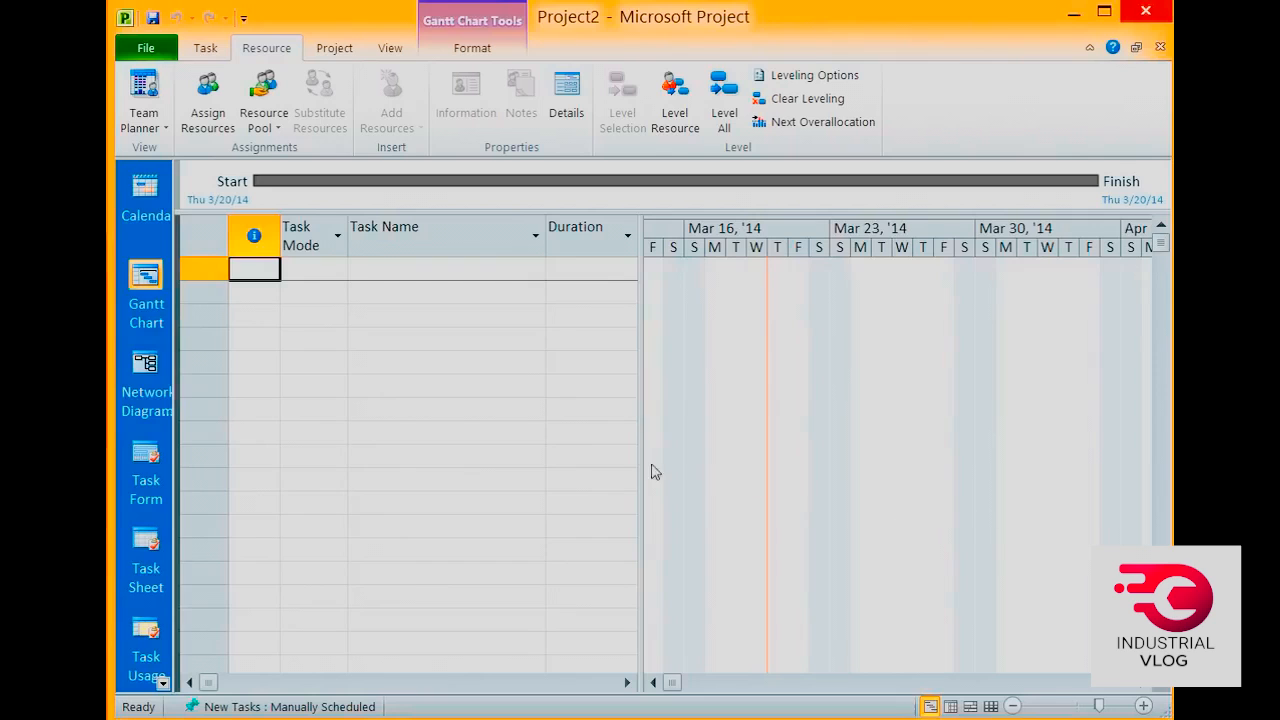
Narrow the Task Name column and shrink the task table so the Gantt chart gets more width
{"action": "left_click_drag", "start_coordinate": [640, 459], "coordinate": [697, 461]}
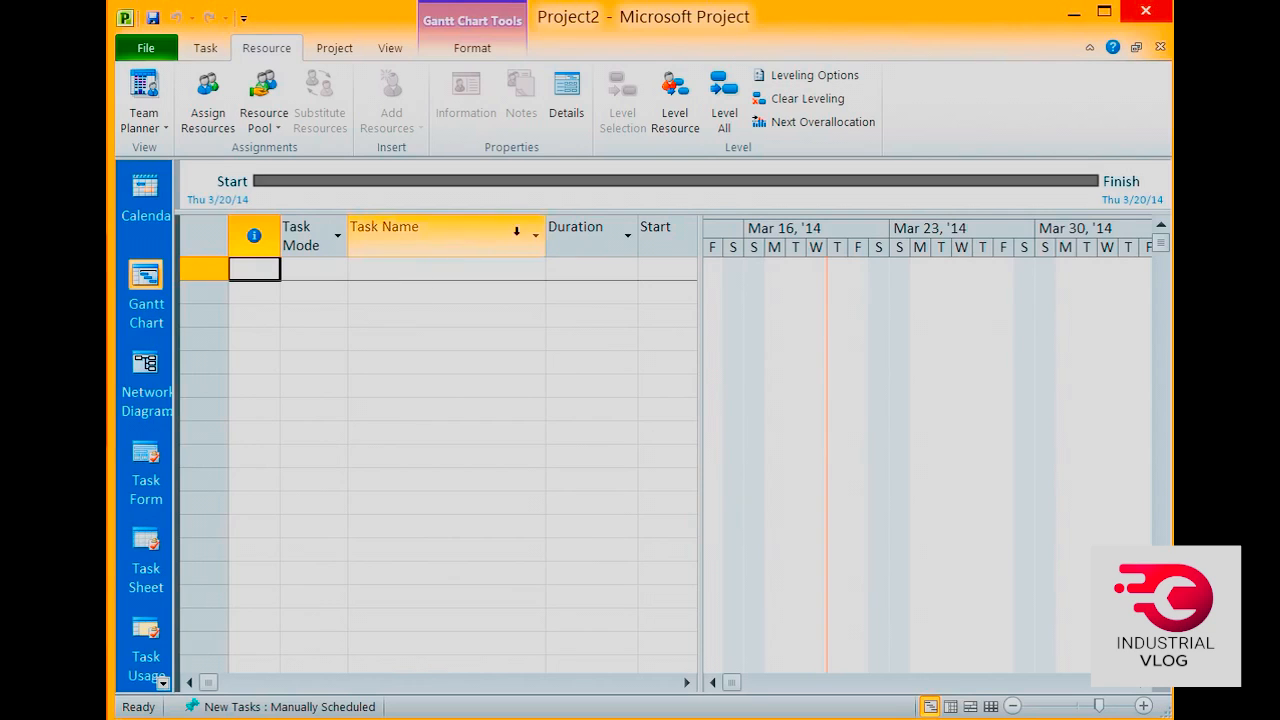
{"action": "left_click_drag", "start_coordinate": [544, 227], "coordinate": [516, 252]}
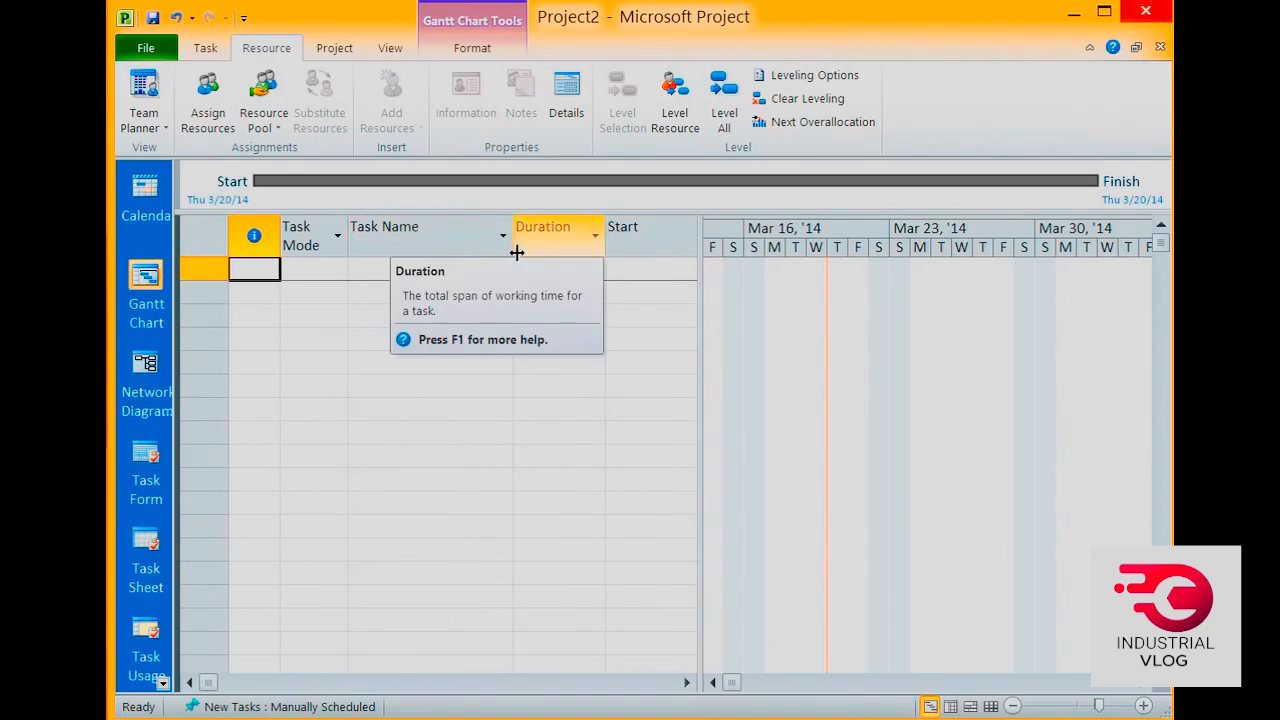
{"action": "left_click_drag", "start_coordinate": [699, 279], "coordinate": [575, 282]}
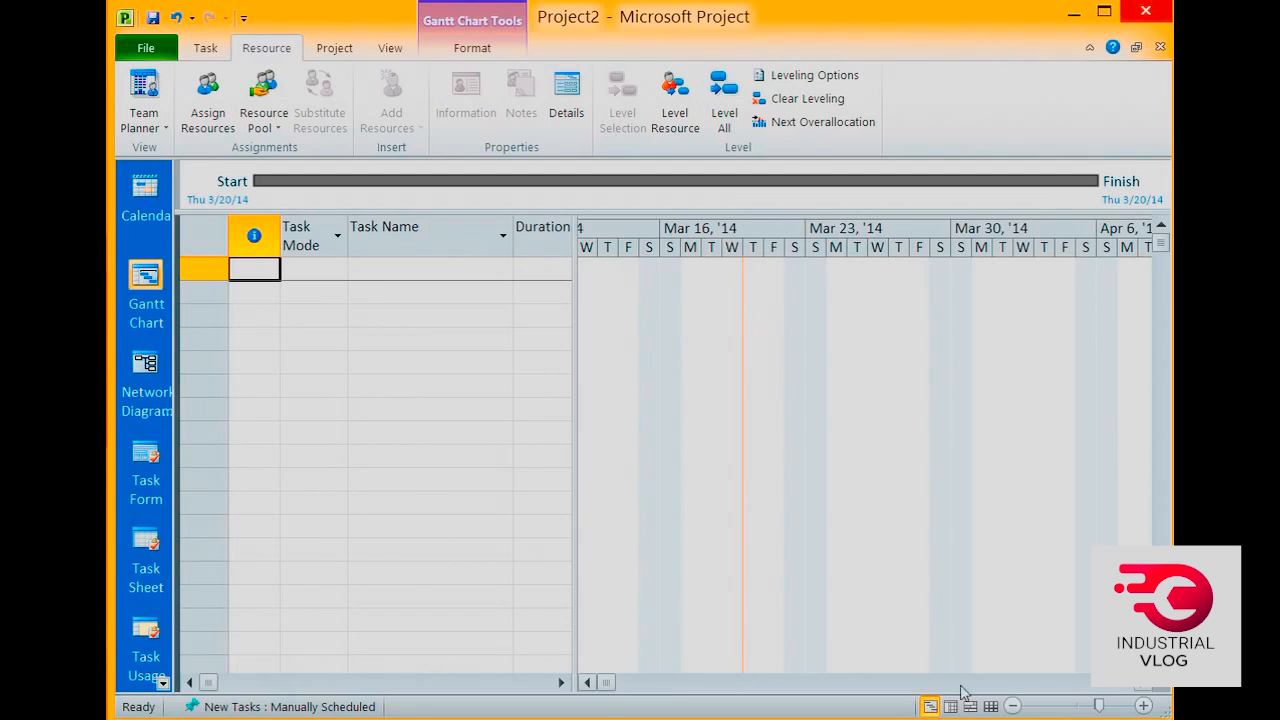
Zoom the Gantt timescale in to two-hour intervals and back out to 11-day intervals
{"action": "left_click", "coordinate": [1145, 707]}
{"action": "left_click", "coordinate": [1145, 707]}
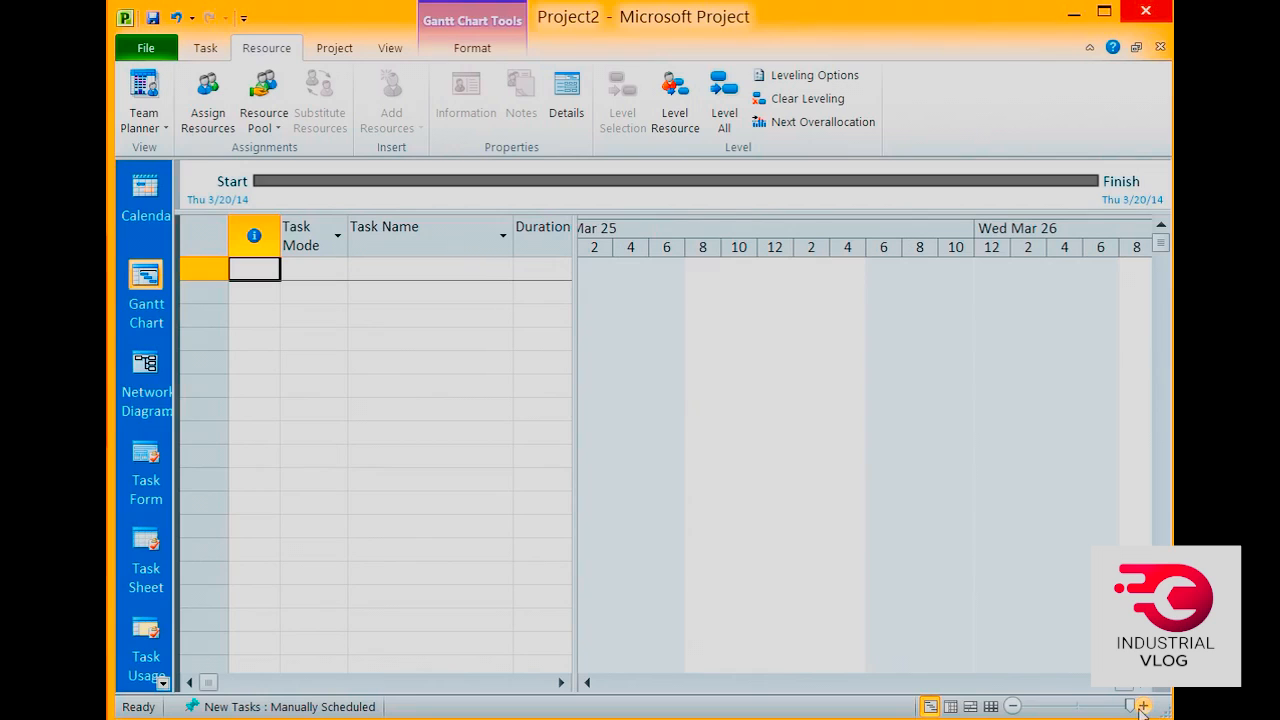
{"action": "left_click", "coordinate": [1013, 707]}
{"action": "left_click", "coordinate": [1013, 707]}
{"action": "left_click", "coordinate": [1013, 707]}
{"action": "left_click", "coordinate": [1013, 707]}
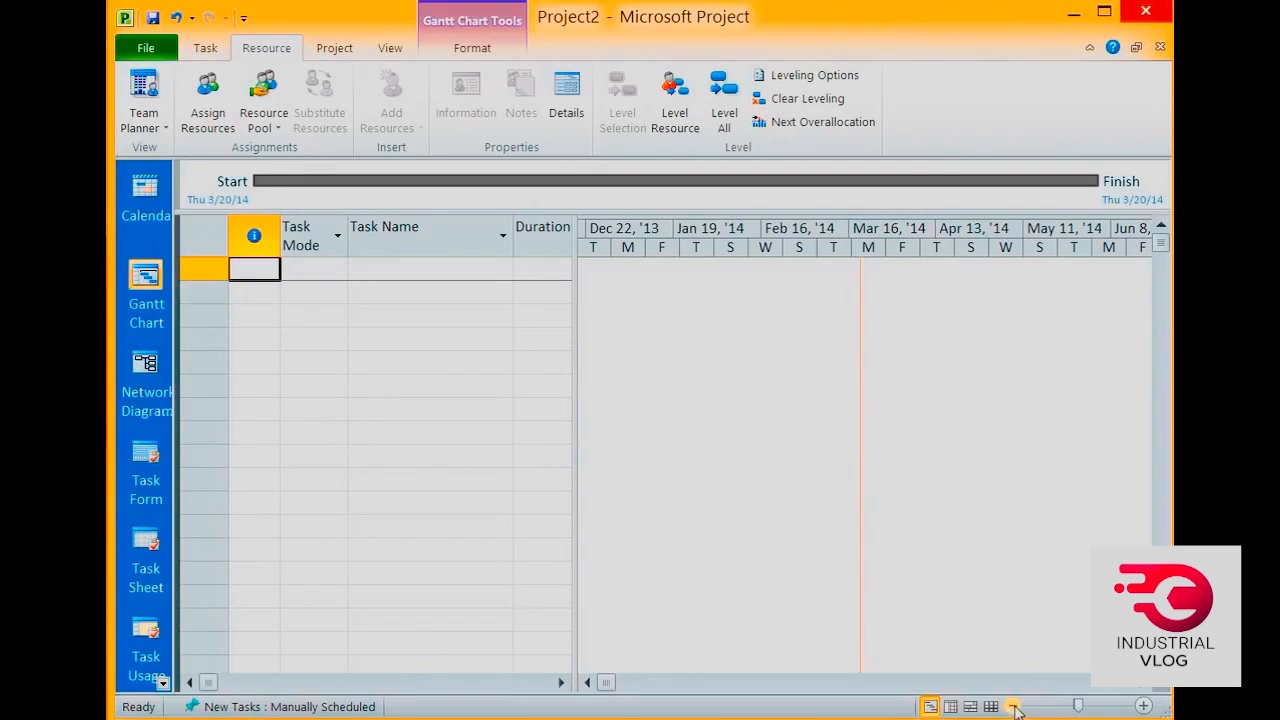
Try the Weeks, Days, Thirds of Months and Months timescales on the Gantt chart, and finish with Days
{"action": "left_click", "coordinate": [389, 47]}
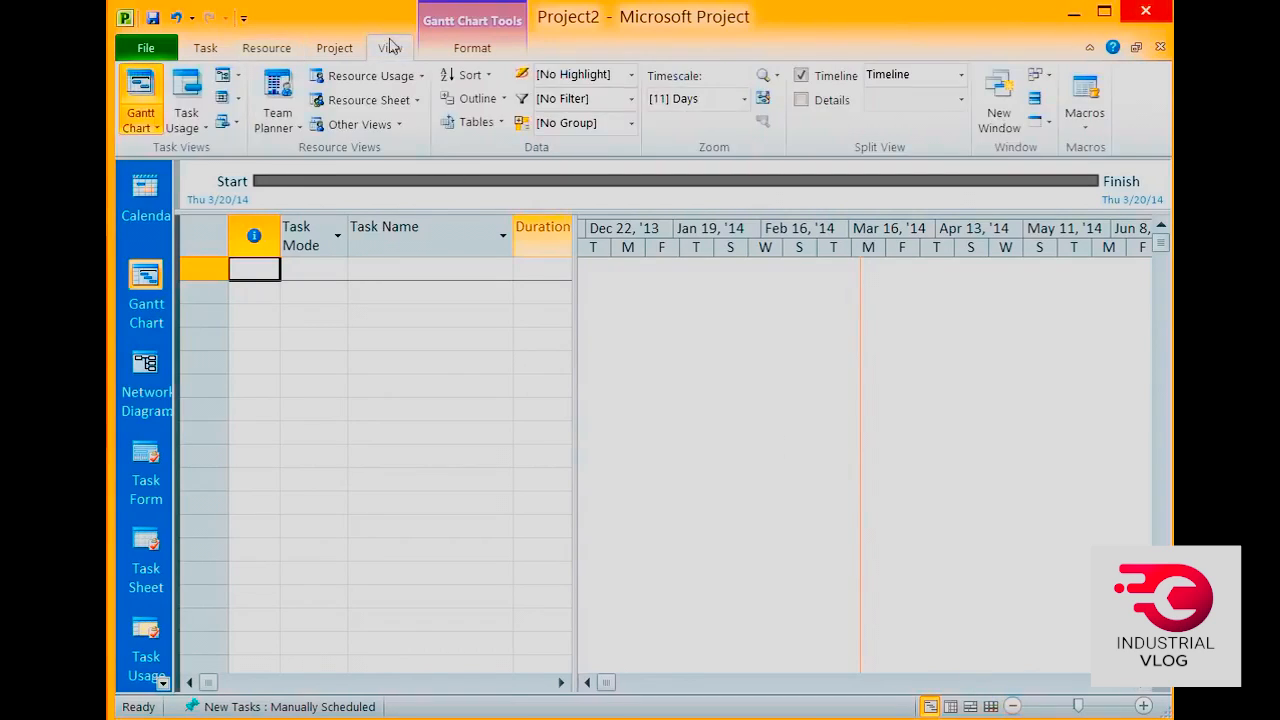
{"action": "left_click", "coordinate": [745, 100]}
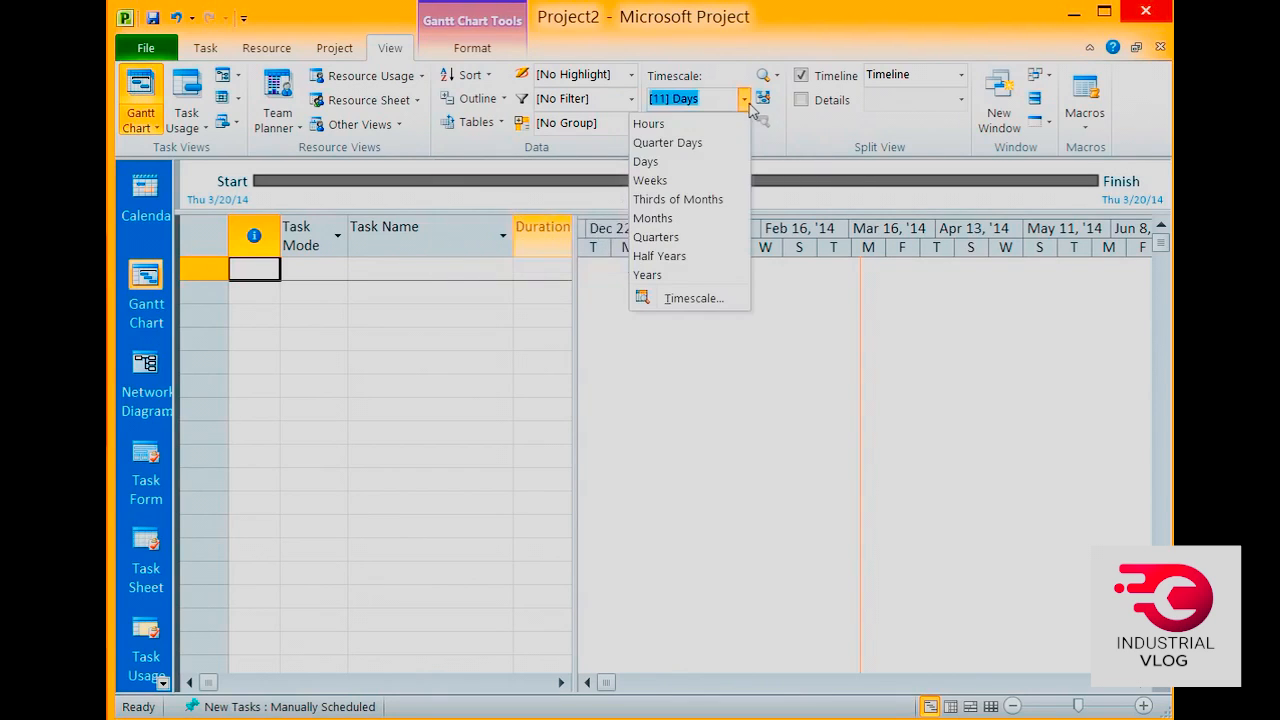
{"action": "left_click", "coordinate": [683, 180]}
{"action": "left_click", "coordinate": [745, 100]}
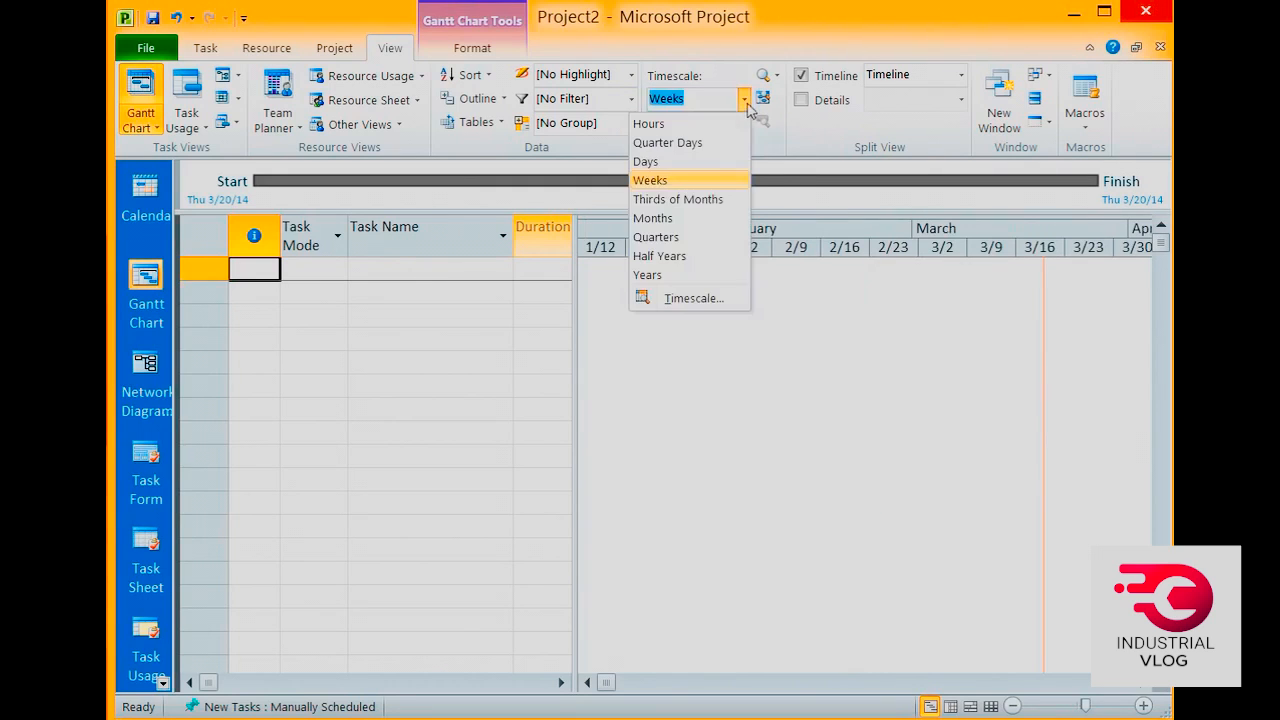
{"action": "left_click", "coordinate": [678, 162]}
{"action": "left_click", "coordinate": [743, 97]}
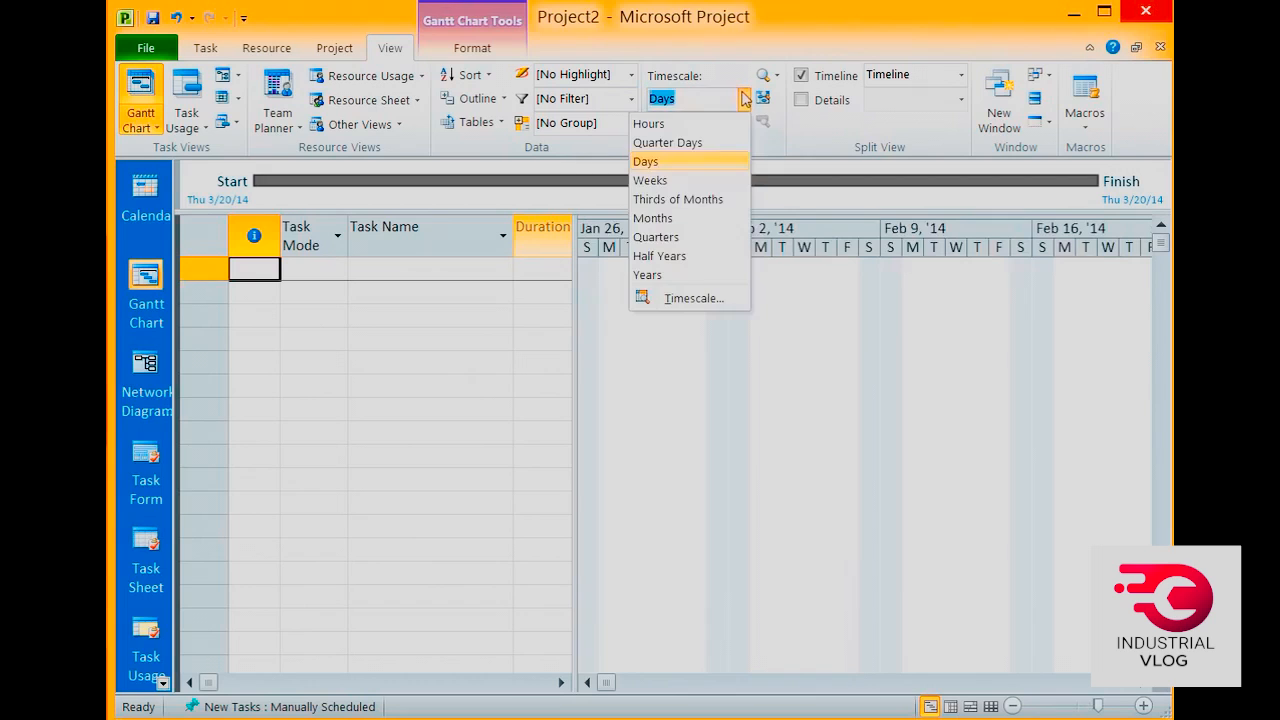
{"action": "left_click", "coordinate": [690, 199]}
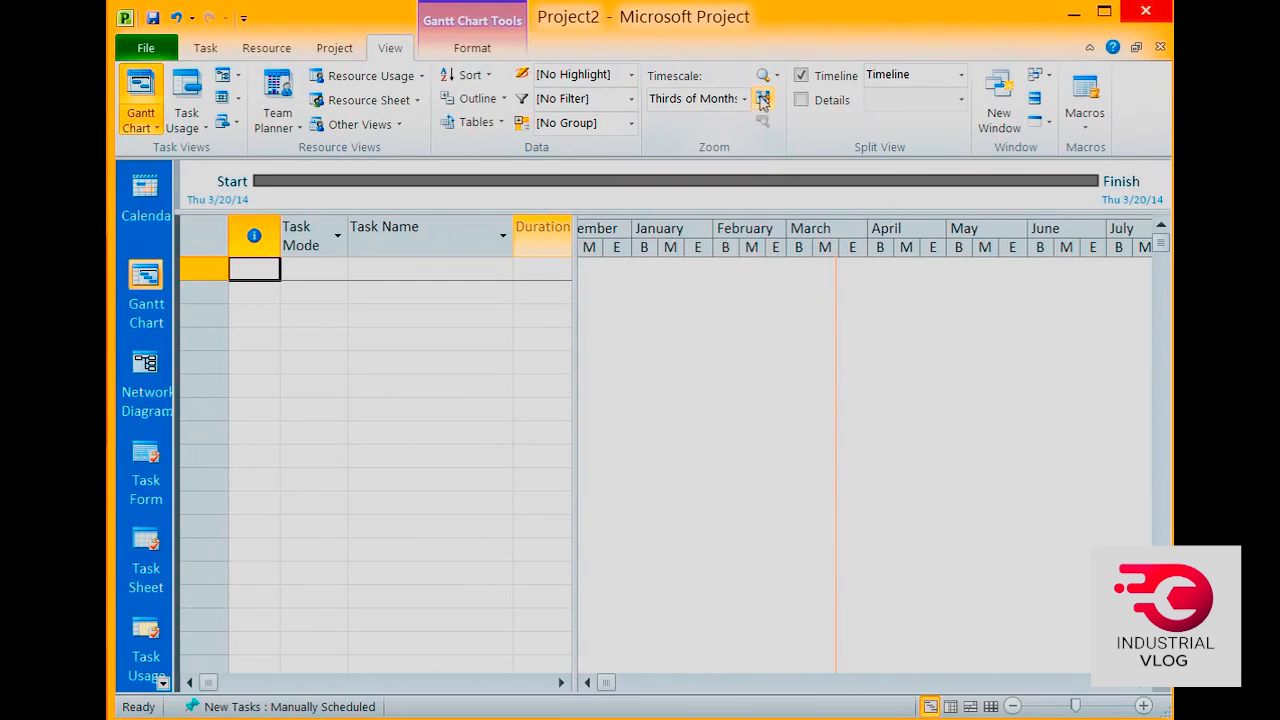
{"action": "left_click", "coordinate": [743, 98]}
{"action": "left_click", "coordinate": [701, 218]}
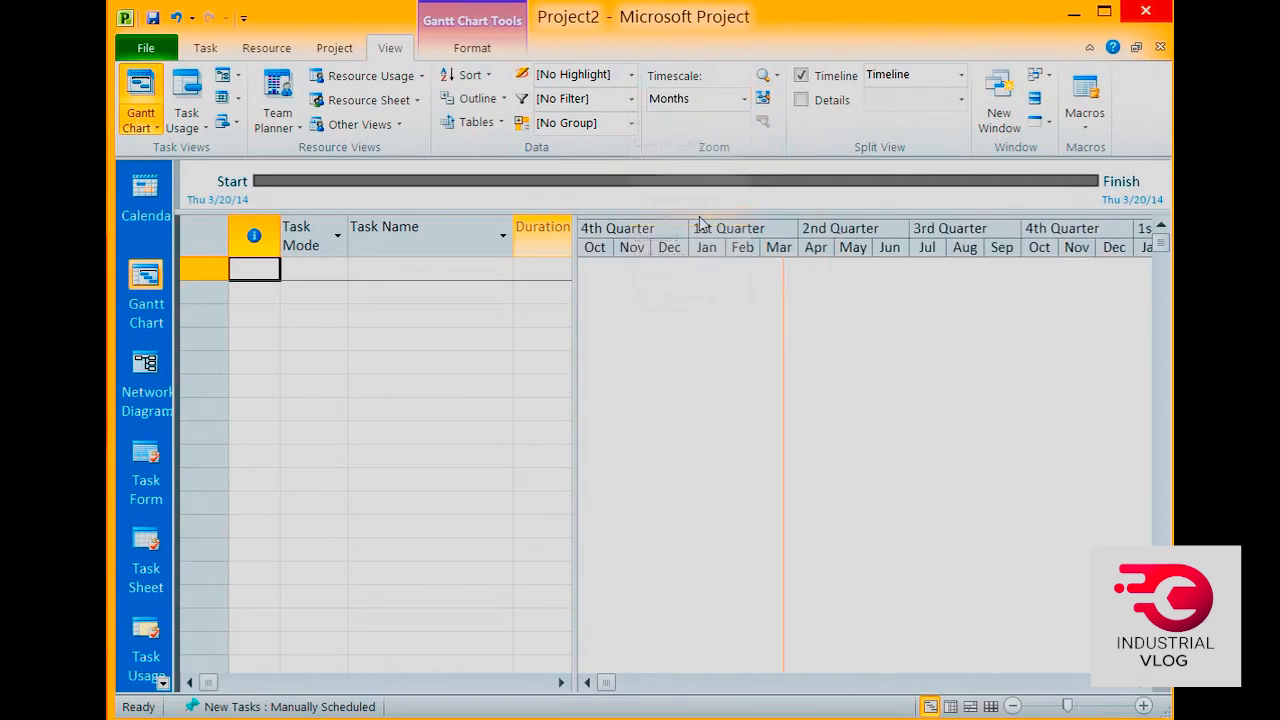
{"action": "left_click", "coordinate": [744, 98]}
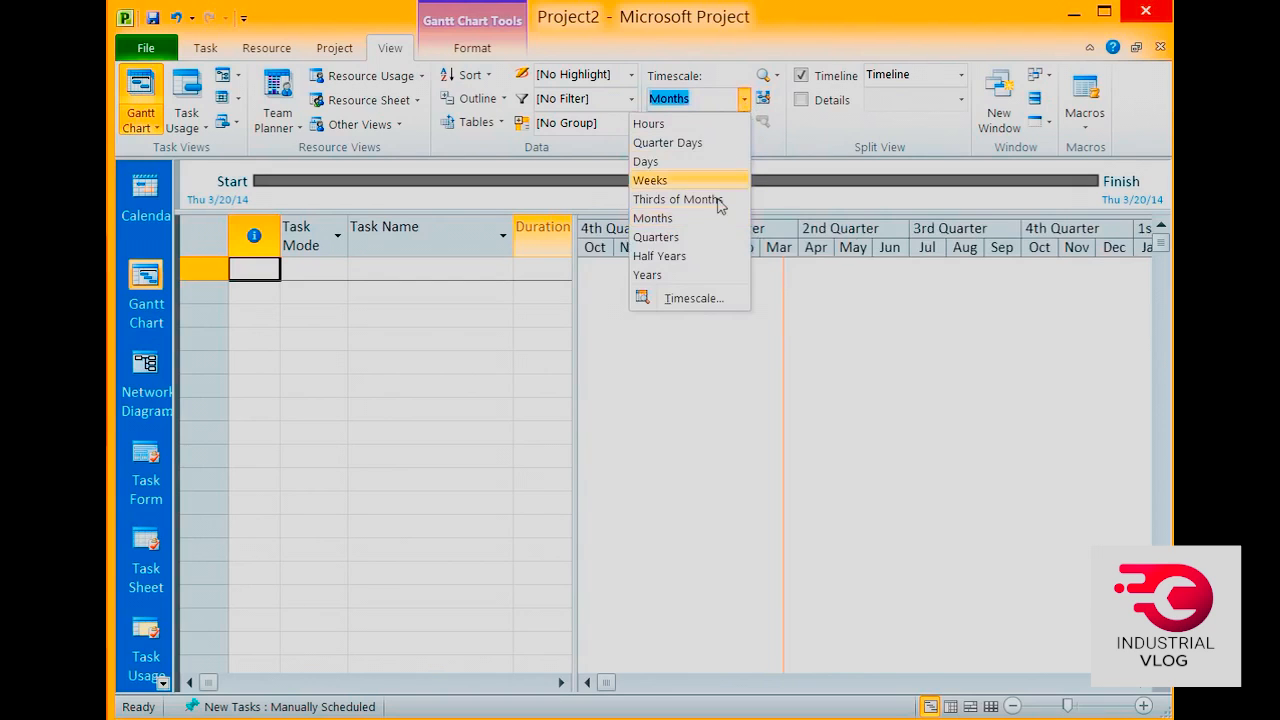
{"action": "left_click", "coordinate": [692, 163]}
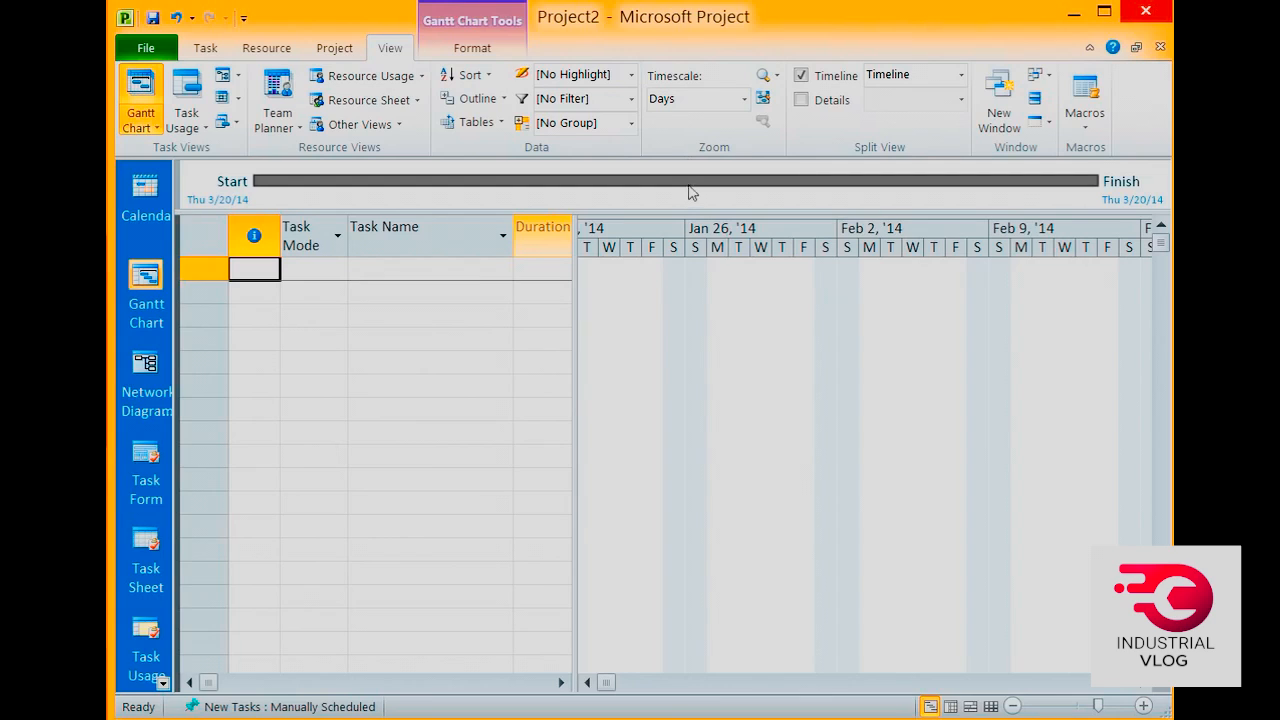
Set the scheduling mode for new tasks in this project to Auto Scheduled
{"action": "left_click", "coordinate": [330, 708]}
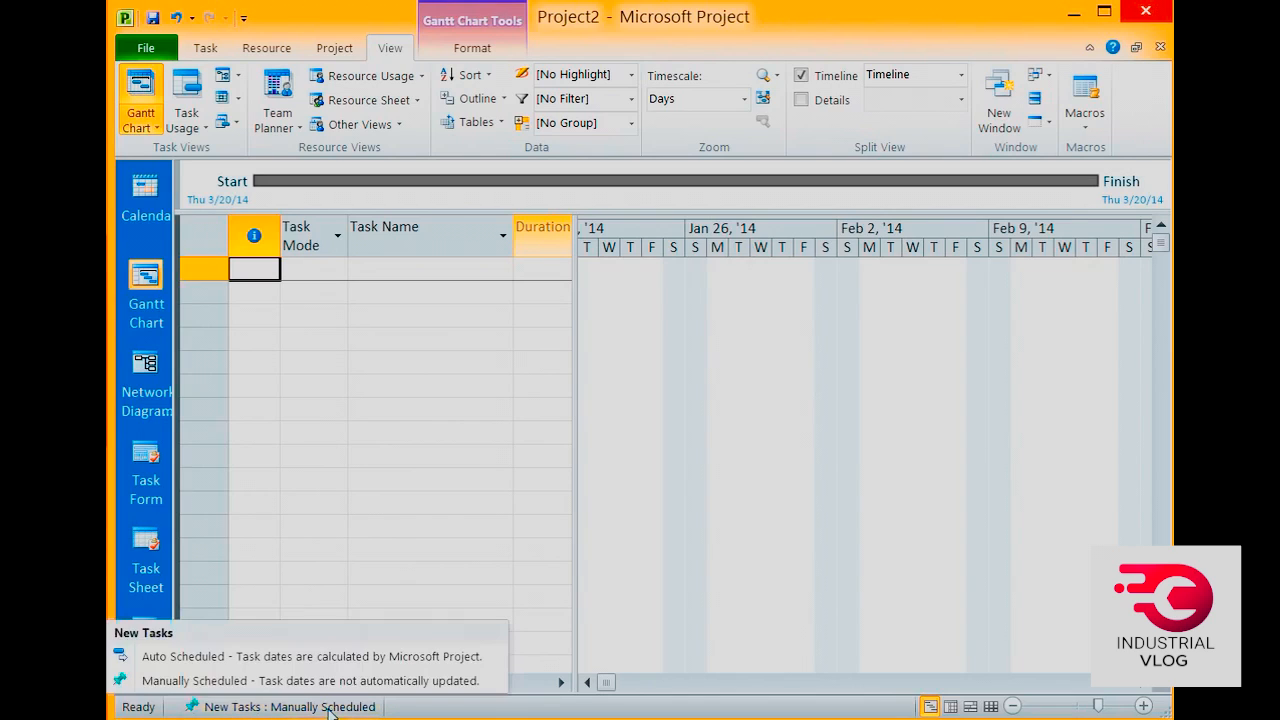
{"action": "left_click", "coordinate": [324, 658]}
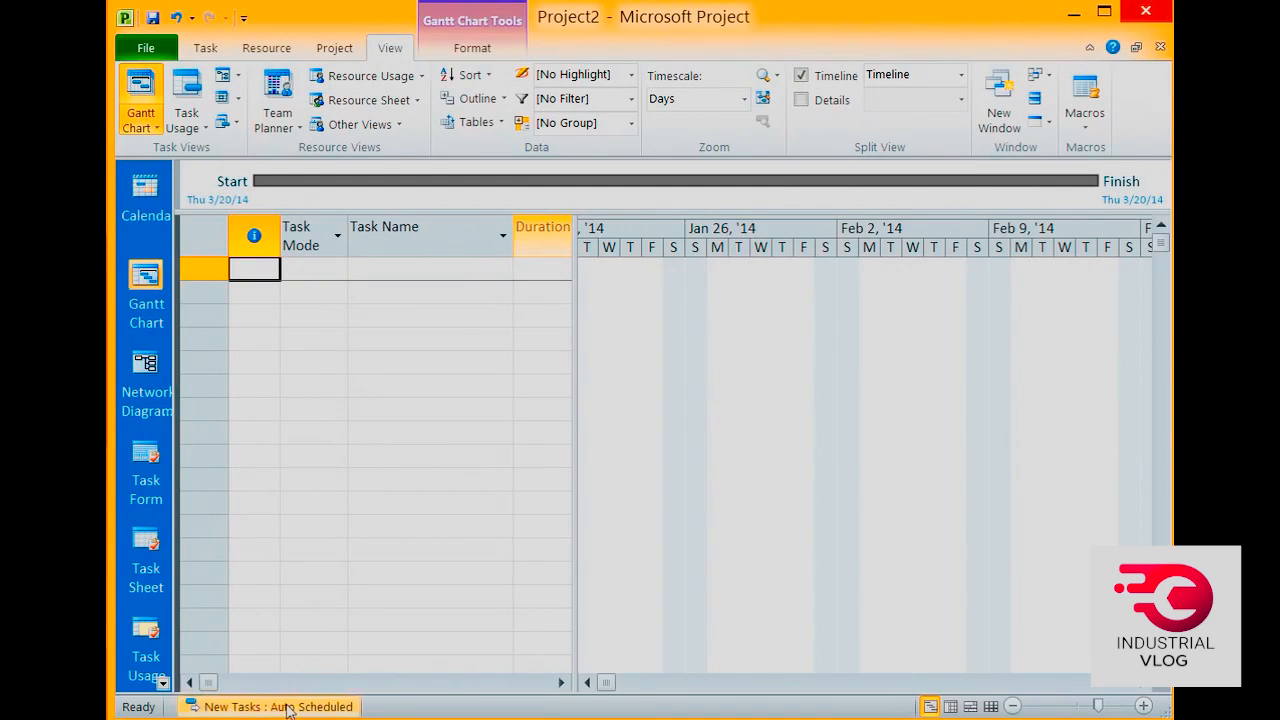
In the schedule options, make Auto Scheduled the default mode for new tasks in All New Projects
{"action": "left_click", "coordinate": [147, 52]}
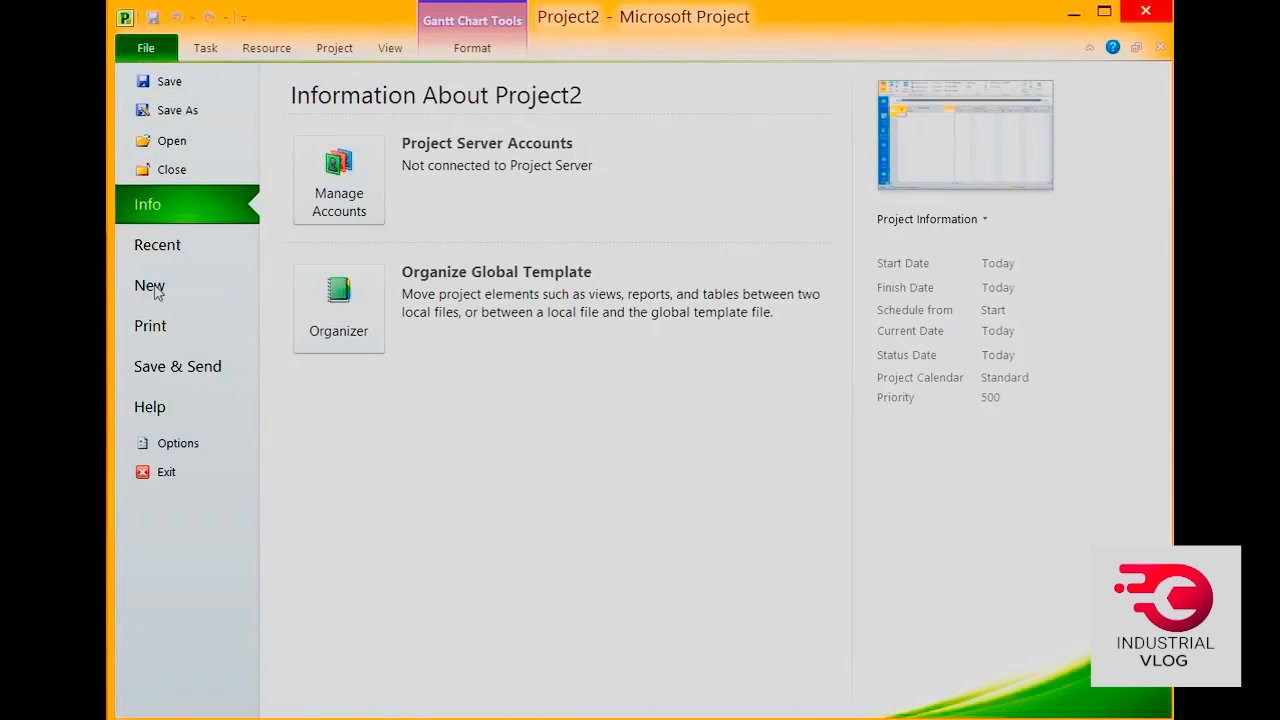
{"action": "left_click", "coordinate": [160, 446]}
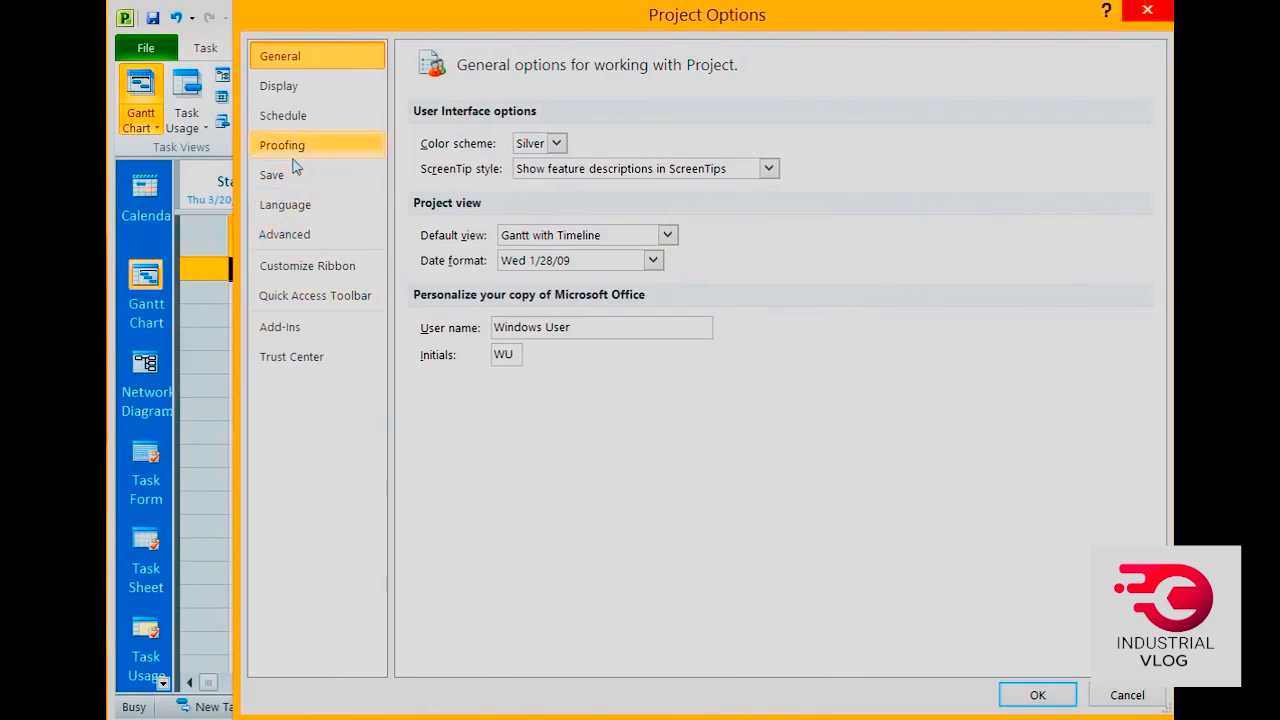
{"action": "left_click", "coordinate": [290, 118]}
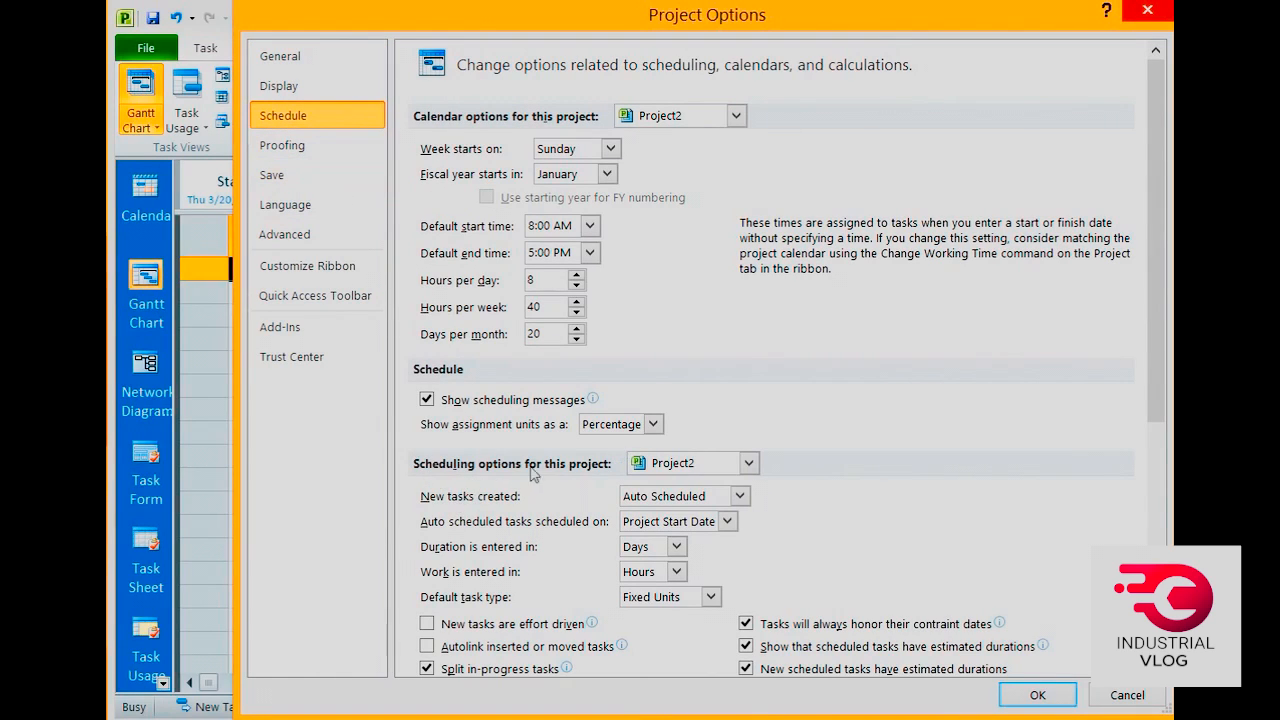
{"action": "left_click", "coordinate": [686, 470]}
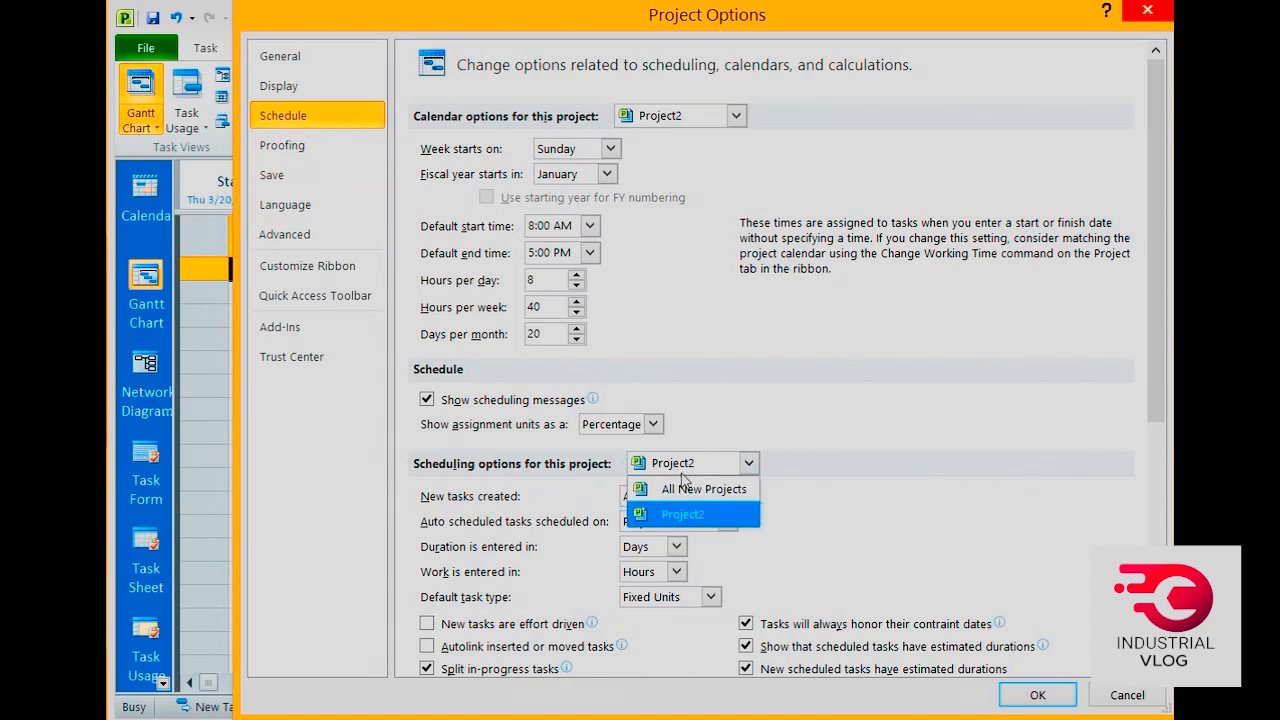
{"action": "left_click", "coordinate": [684, 490]}
{"action": "left_click", "coordinate": [627, 506]}
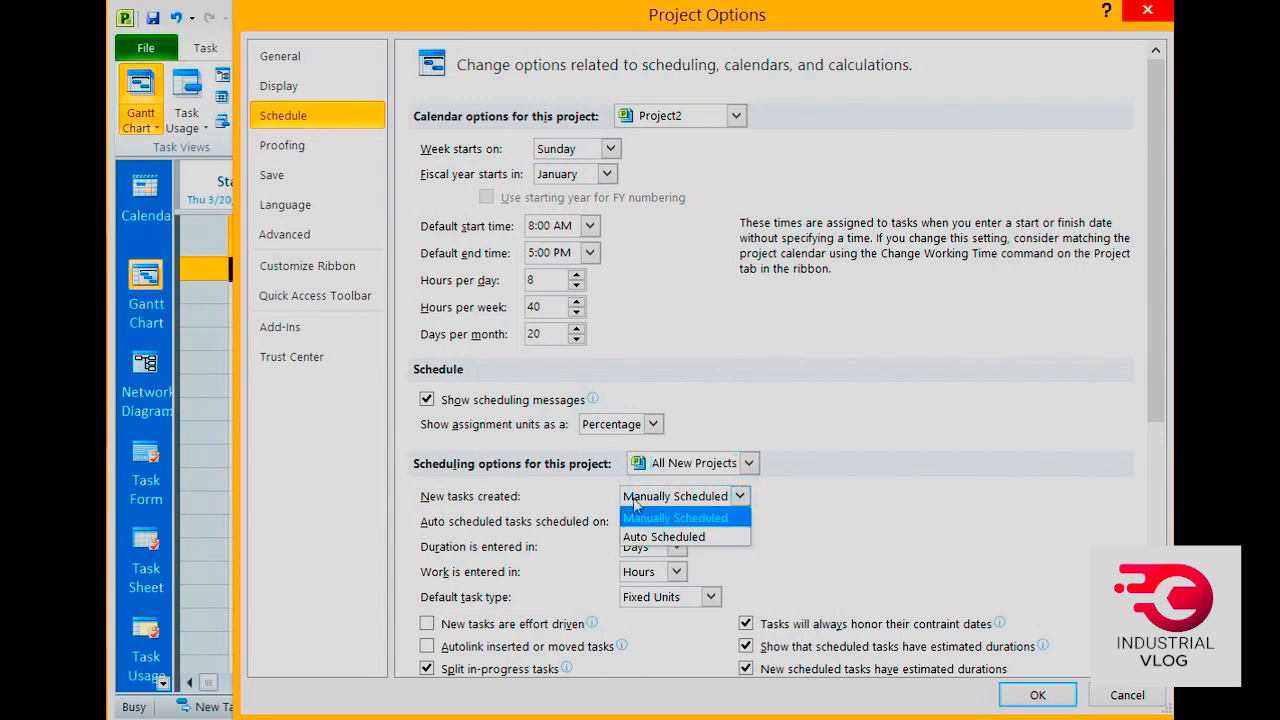
{"action": "left_click", "coordinate": [650, 531]}
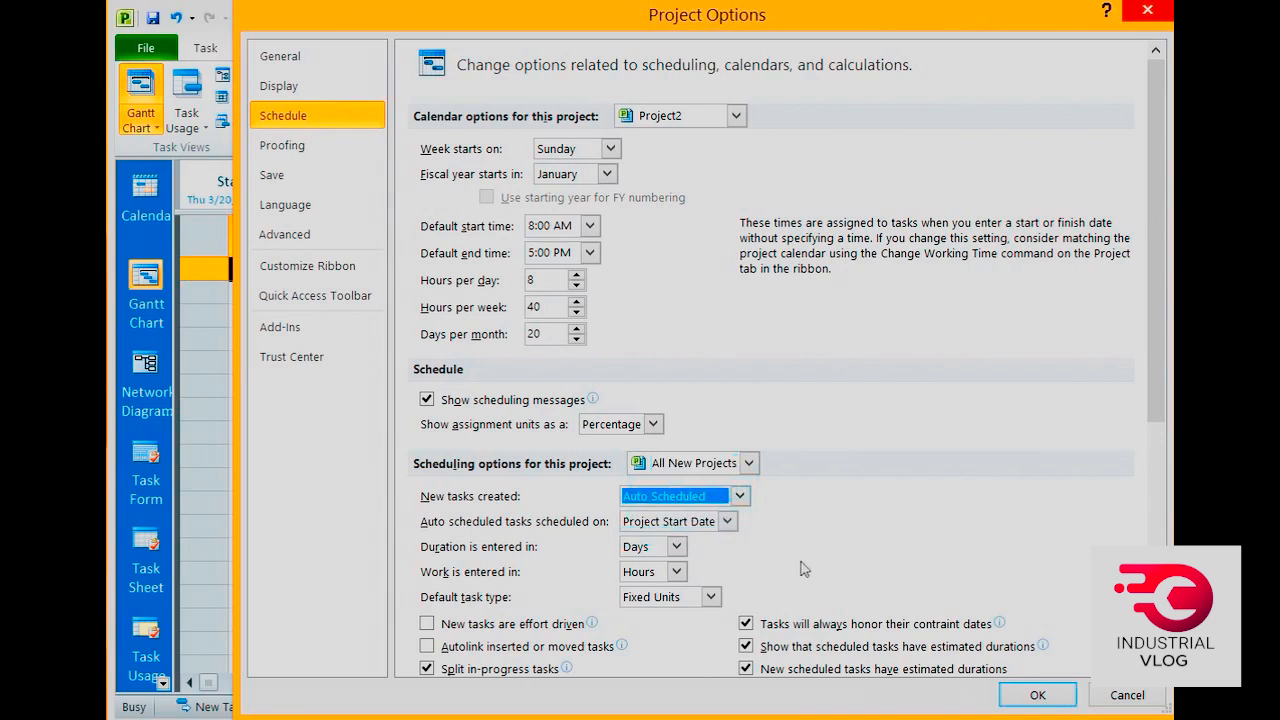
{"action": "left_click", "coordinate": [1040, 694]}
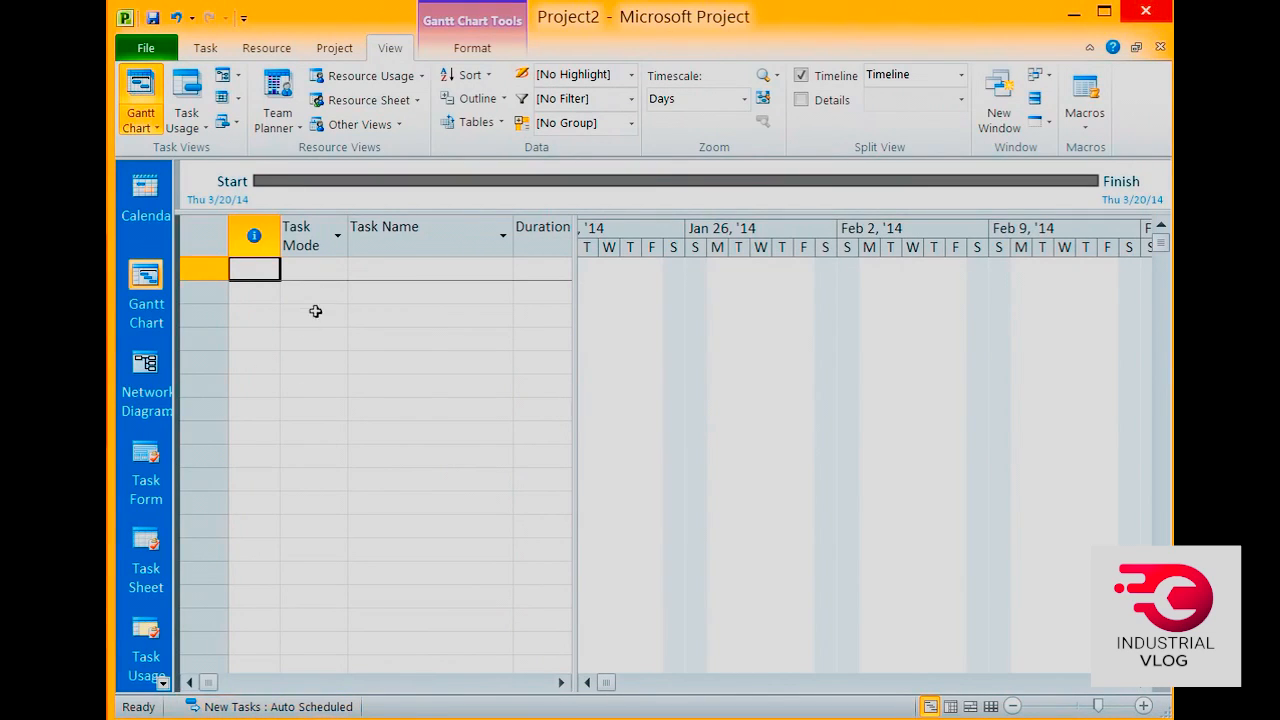
Enter five new tasks in the task table, named Task A, Task B, Task C, Task D and Task E
{"action": "left_click", "coordinate": [366, 268]}
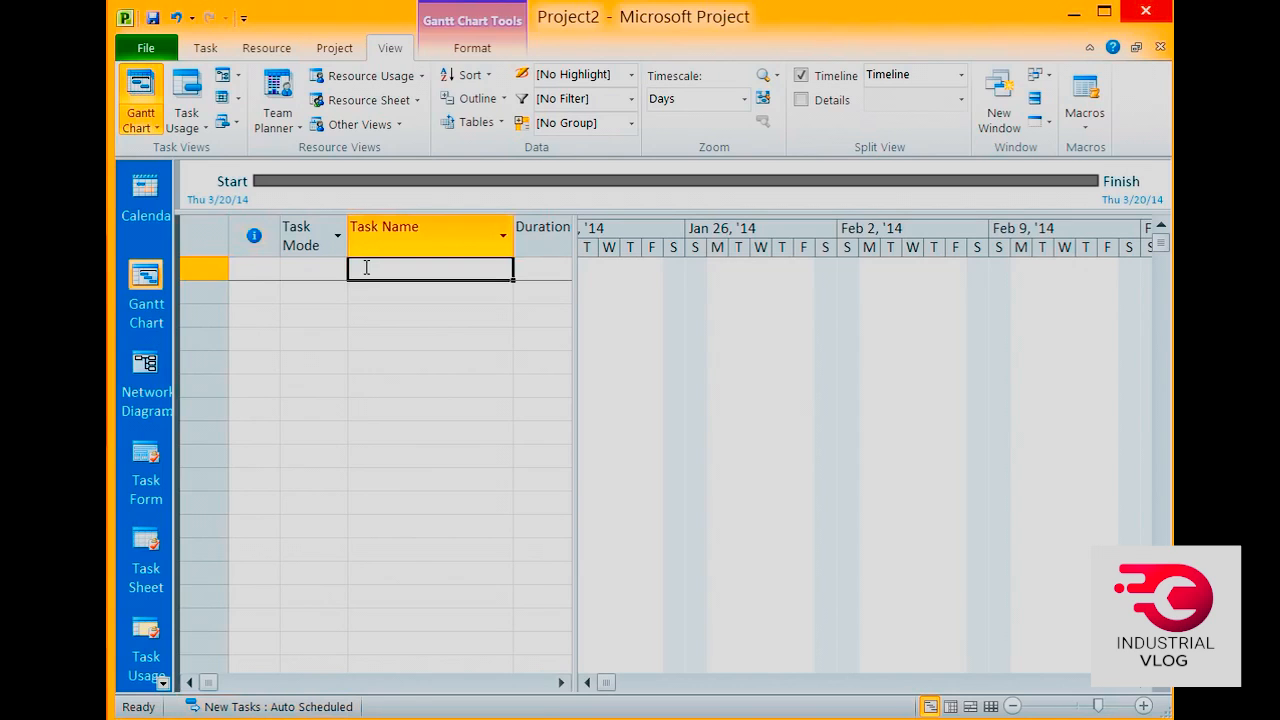
{"action": "type", "text": "Task"}
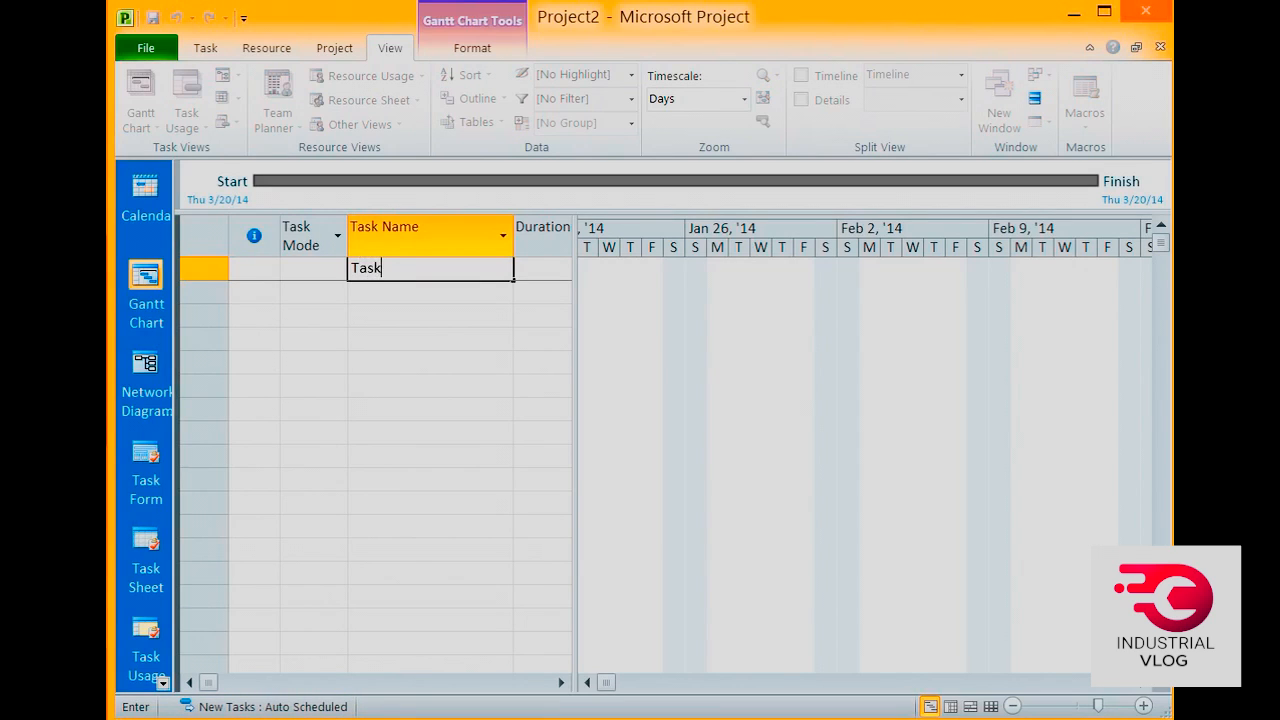
{"action": "type", "text": " A"}
{"action": "key", "text": "Return"}
{"action": "type", "text": "Ta"}
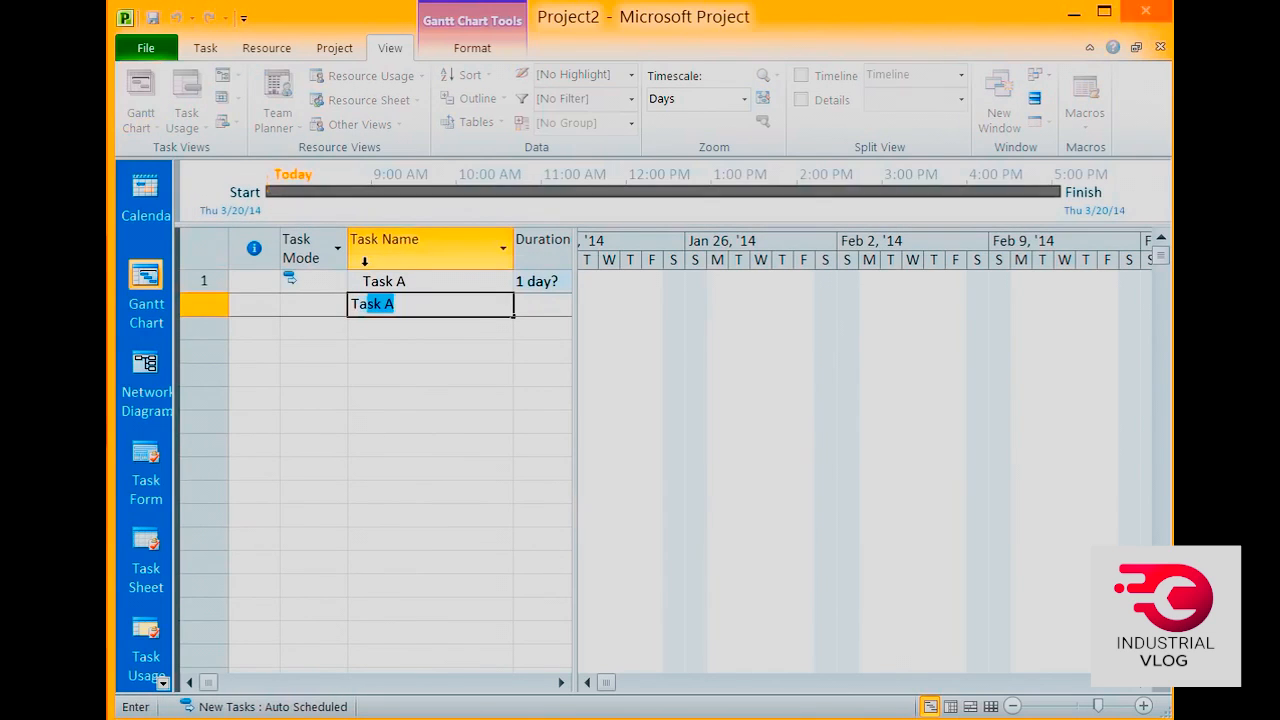
{"action": "type", "text": "sk B"}
{"action": "key", "text": "Return"}
{"action": "type", "text": "Tw"}
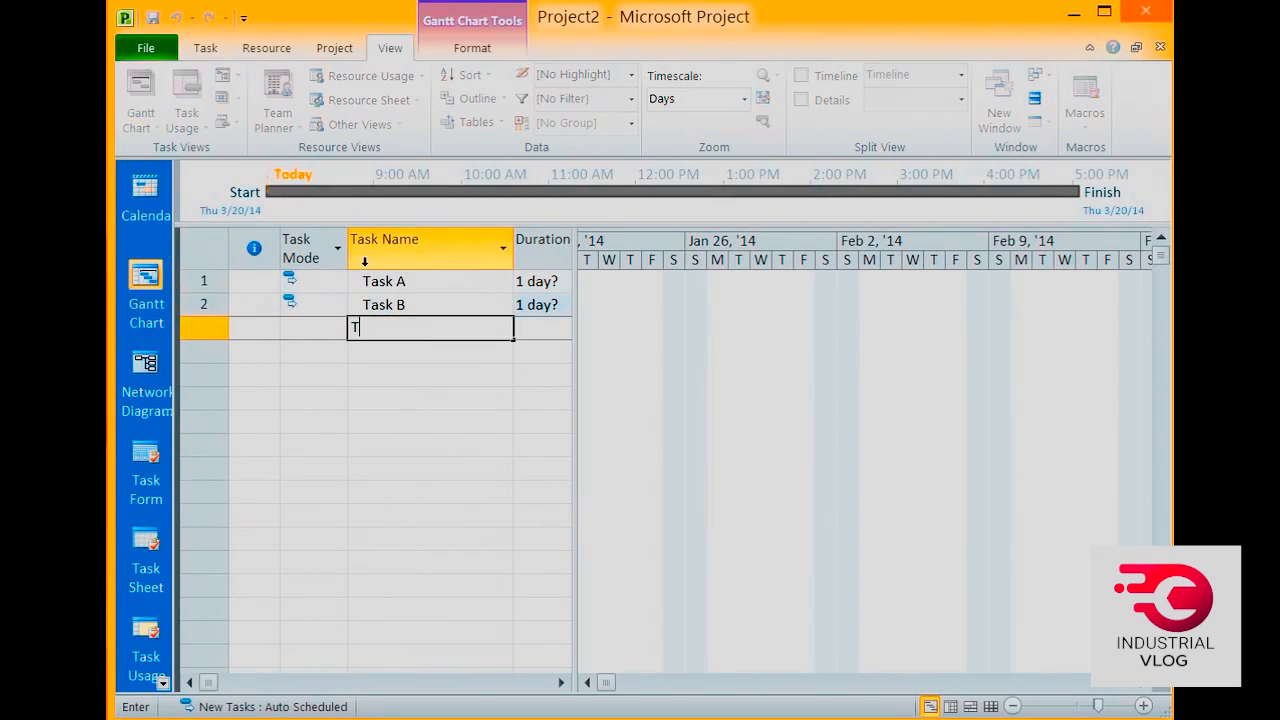
{"action": "key", "text": "BackSpace"}
{"action": "type", "text": "ask C"}
{"action": "key", "text": "Return"}
{"action": "type", "text": "Task"}
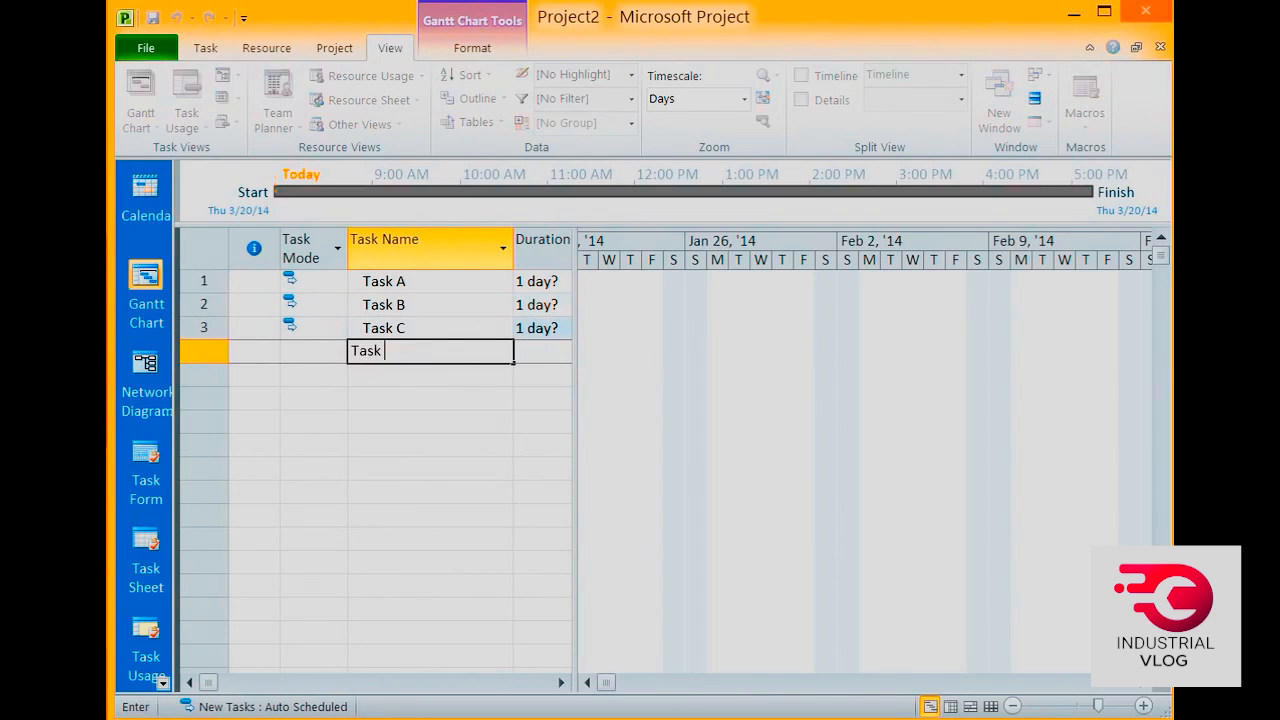
{"action": "type", "text": " D"}
{"action": "key", "text": "Return"}
{"action": "type", "text": "Task E"}
{"action": "key", "text": "Return"}
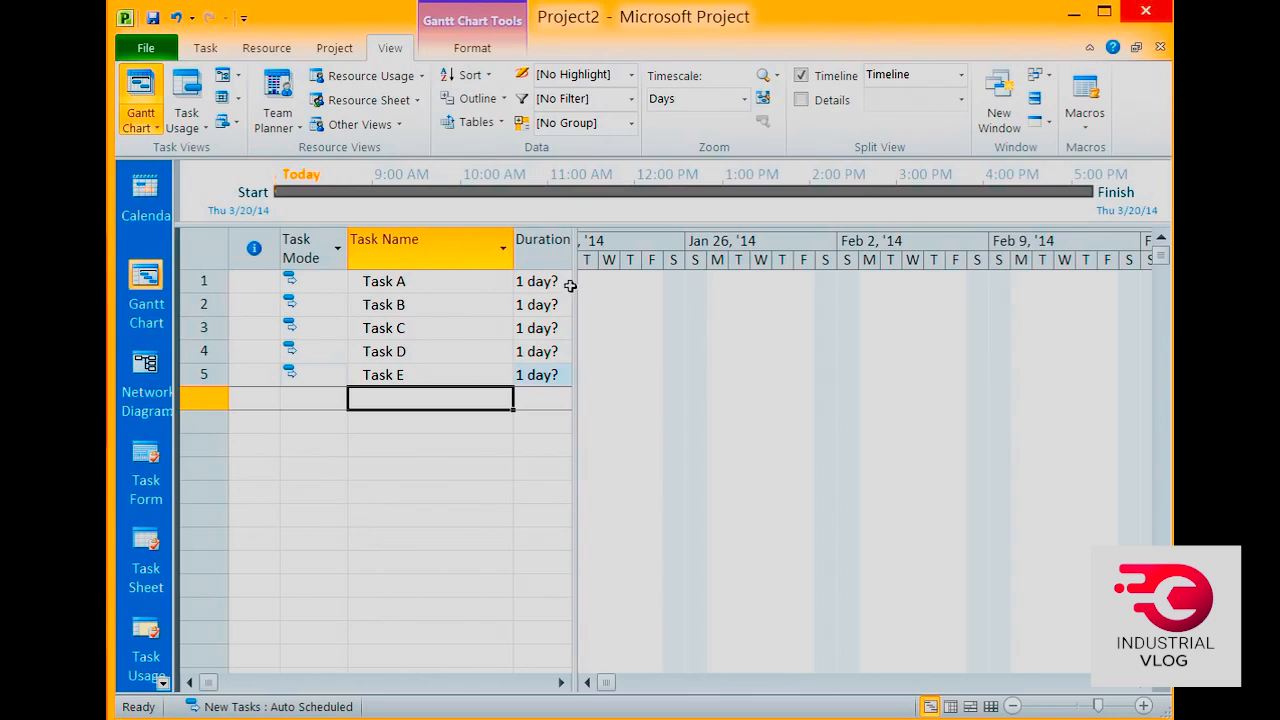
Widen the task table to show the full Duration column and bring the mid-March task bars into view on the Gantt chart
{"action": "left_click_drag", "start_coordinate": [570, 285], "coordinate": [650, 290]}
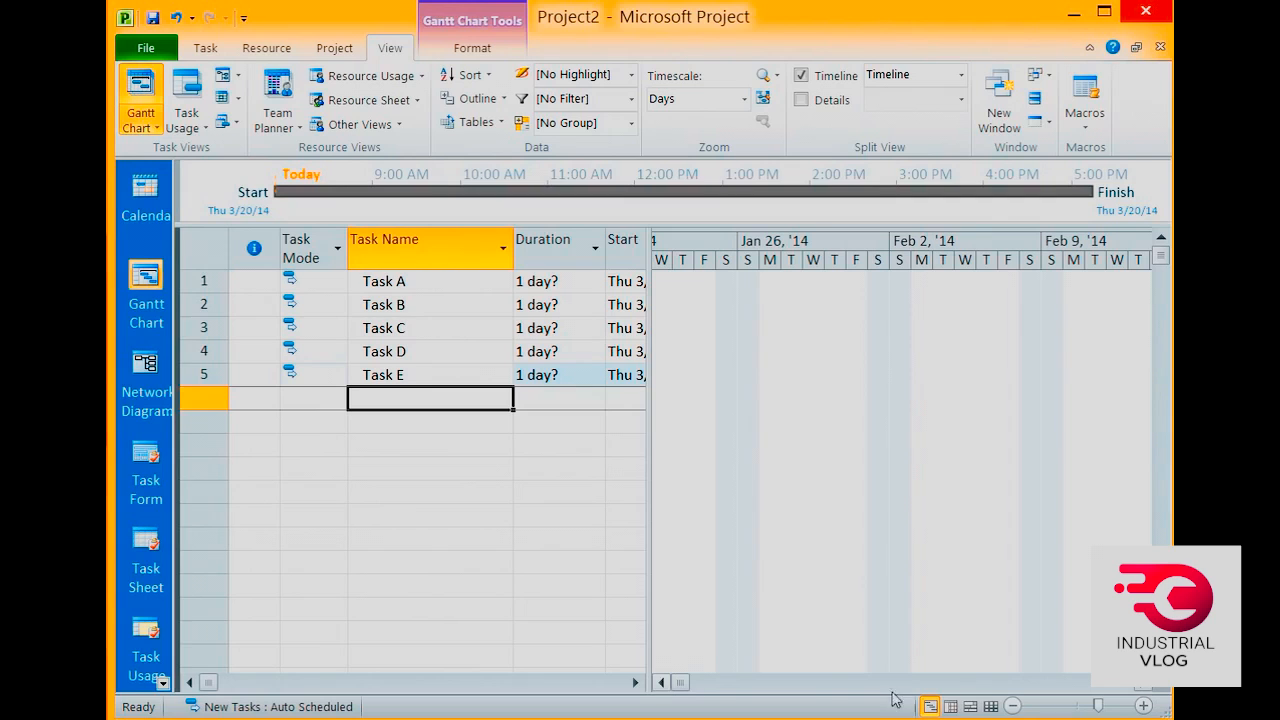
{"action": "left_click", "coordinate": [1141, 684]}
{"action": "left_click", "coordinate": [1141, 684]}
{"action": "left_click", "coordinate": [1141, 684]}
{"action": "left_click_drag", "start_coordinate": [1142, 684], "coordinate": [1142, 684]}
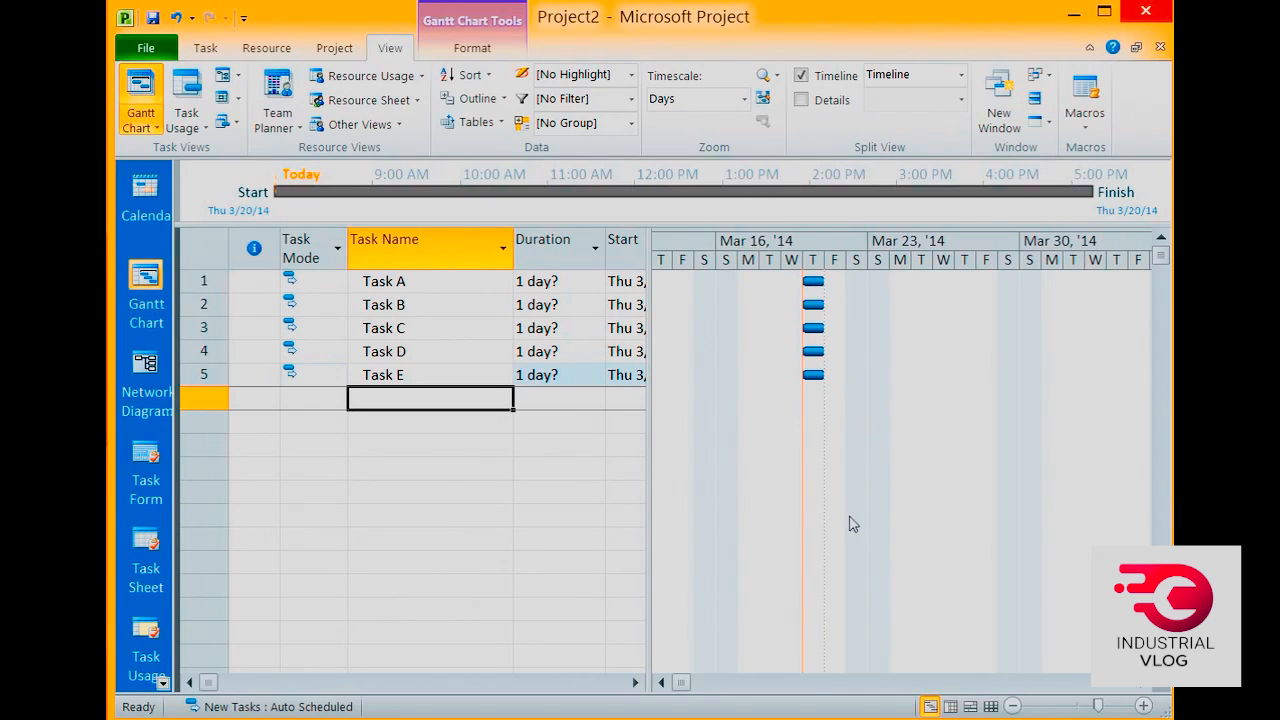
Set the durations of Tasks A, C and E to 3 days and of Tasks B and D to 4 days
{"action": "left_click", "coordinate": [555, 283]}
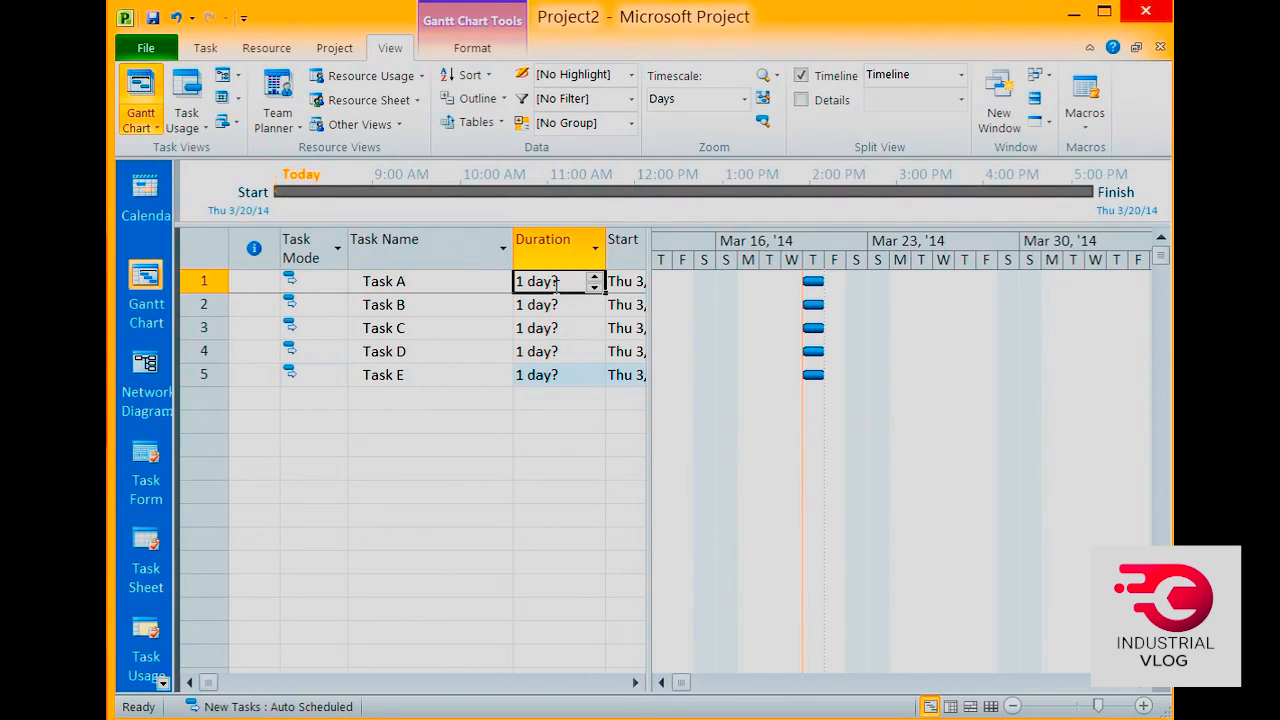
{"action": "type", "text": "3 days"}
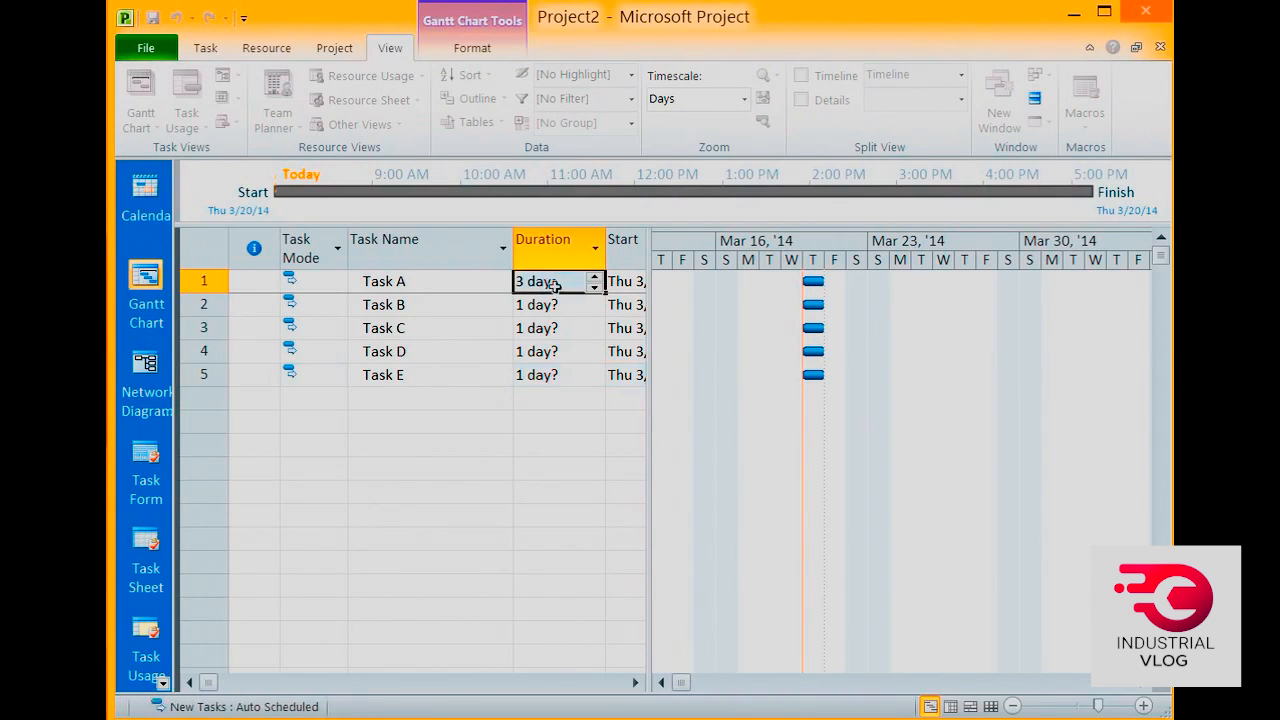
{"action": "key", "text": "Return"}
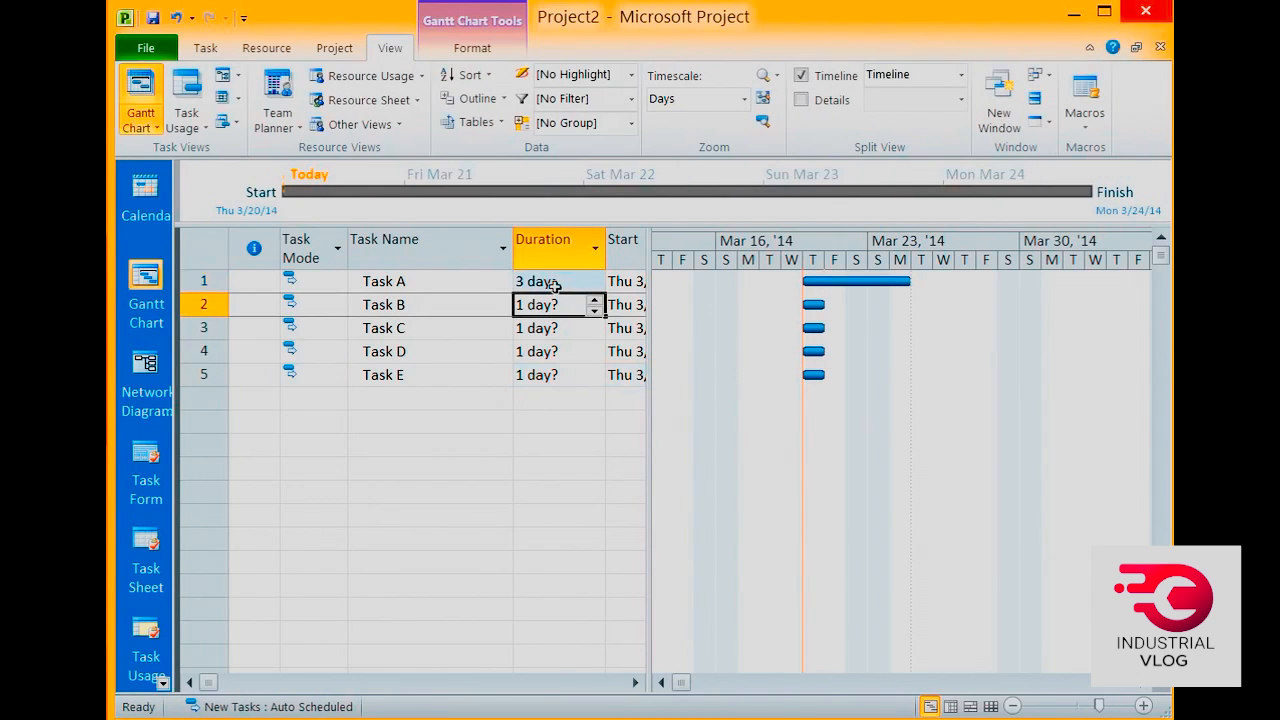
{"action": "type", "text": "4"}
{"action": "key", "text": "Return"}
{"action": "type", "text": "3"}
{"action": "key", "text": "Return"}
{"action": "type", "text": "4"}
{"action": "key", "text": "Return"}
{"action": "type", "text": "3"}
{"action": "key", "text": "Return"}
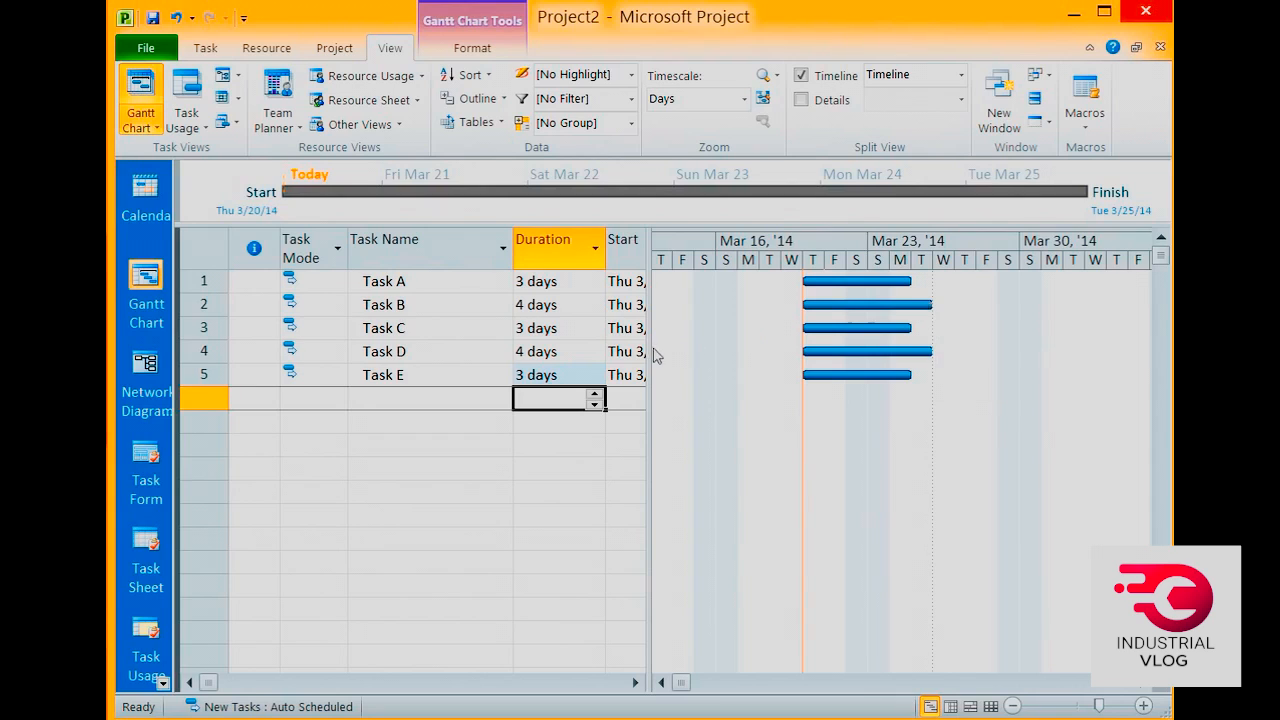
Narrow the Task Name column and widen the task table until the Start, Finish and Predecessors columns are shown
{"action": "left_click_drag", "start_coordinate": [663, 351], "coordinate": [726, 360]}
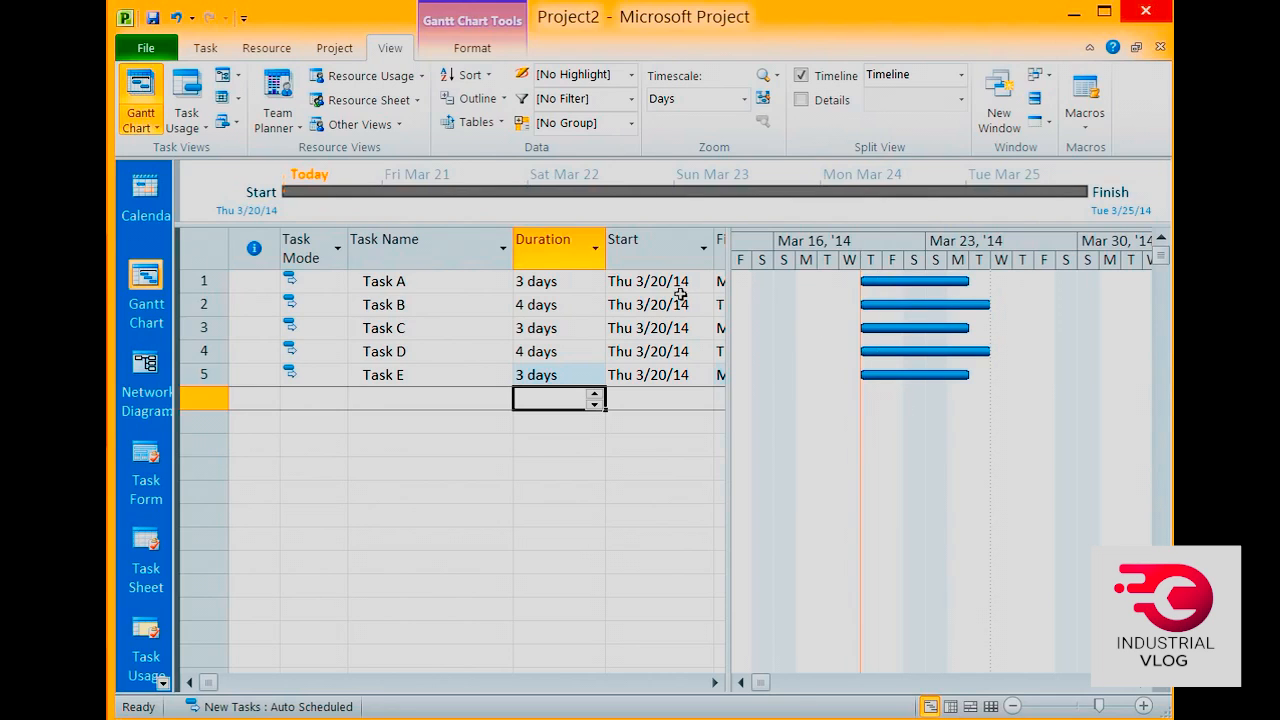
{"action": "left_click_drag", "start_coordinate": [512, 265], "coordinate": [423, 263]}
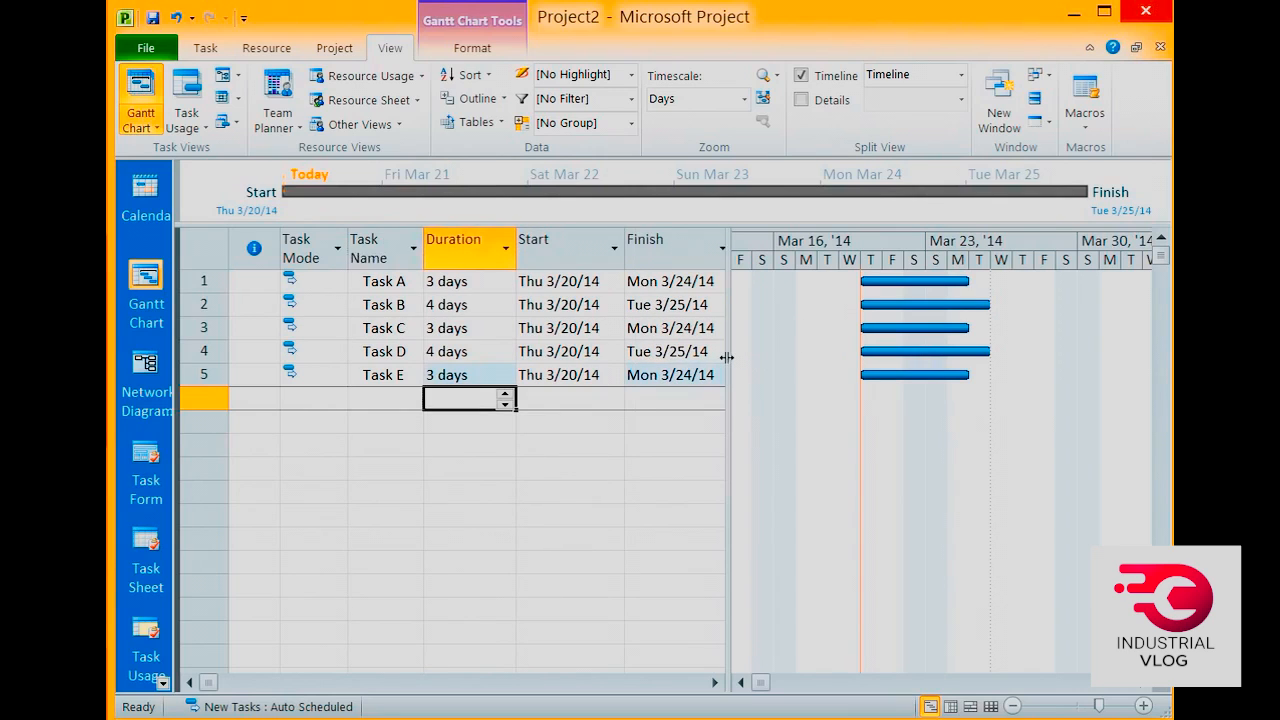
{"action": "left_click_drag", "start_coordinate": [727, 357], "coordinate": [847, 363]}
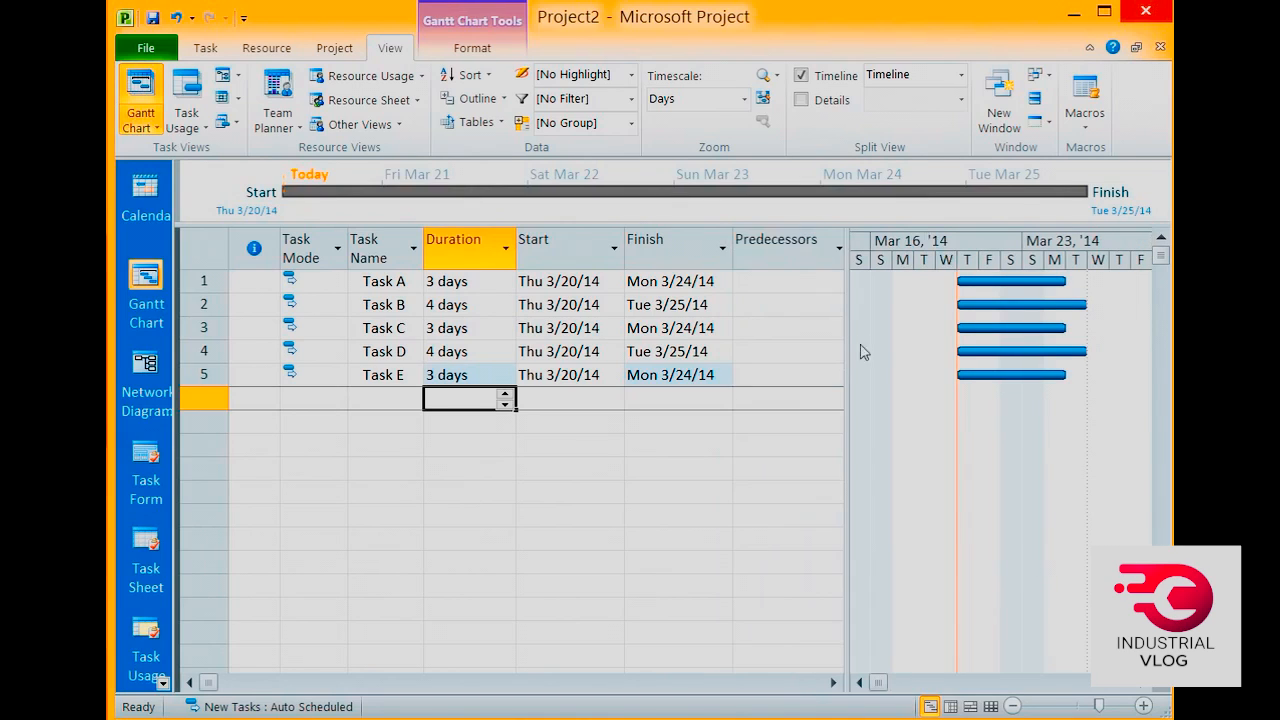
Try to enter the name "Task A" as the predecessor of Task B
{"action": "left_click", "coordinate": [777, 282]}
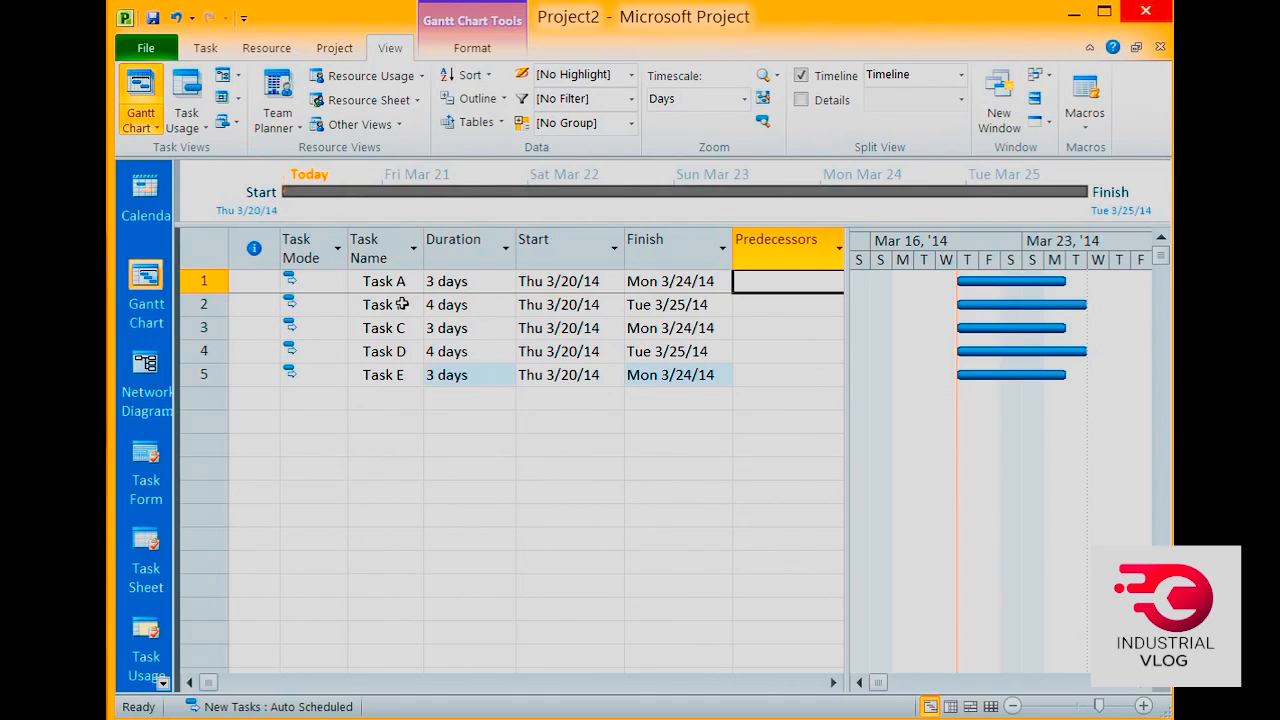
{"action": "left_click", "coordinate": [756, 308]}
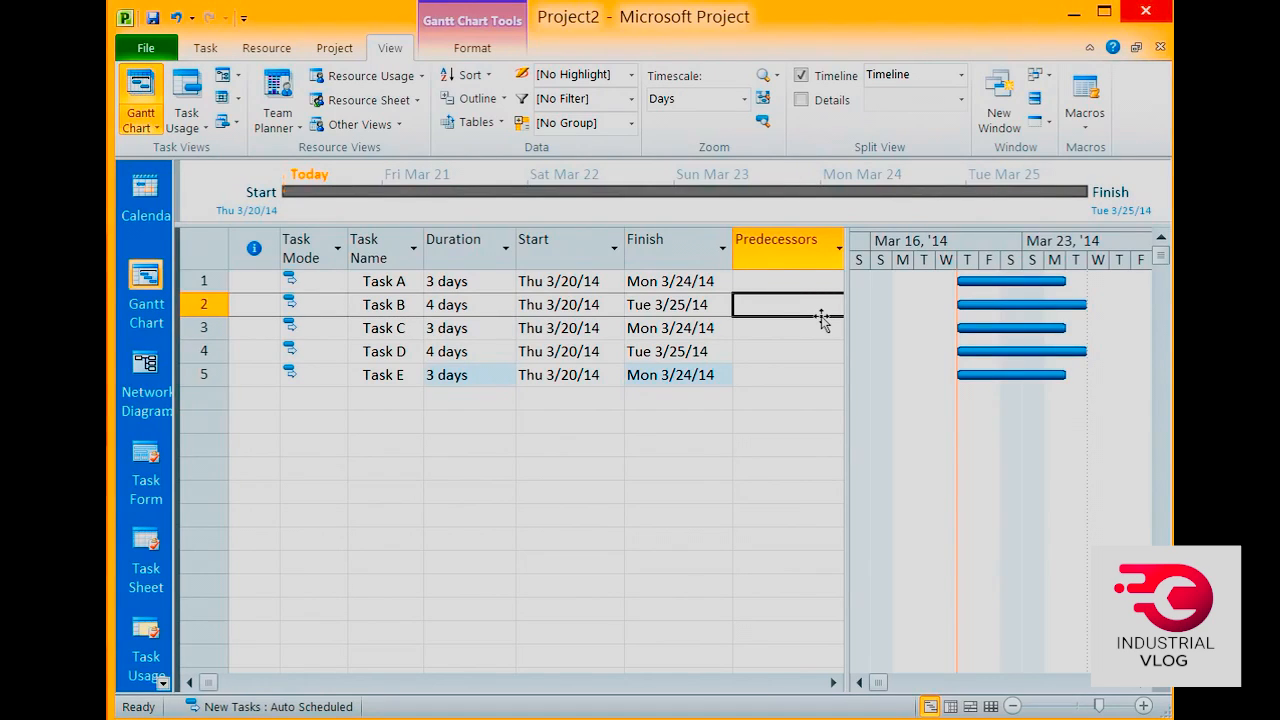
{"action": "type", "text": "Task A"}
{"action": "key", "text": "Return"}
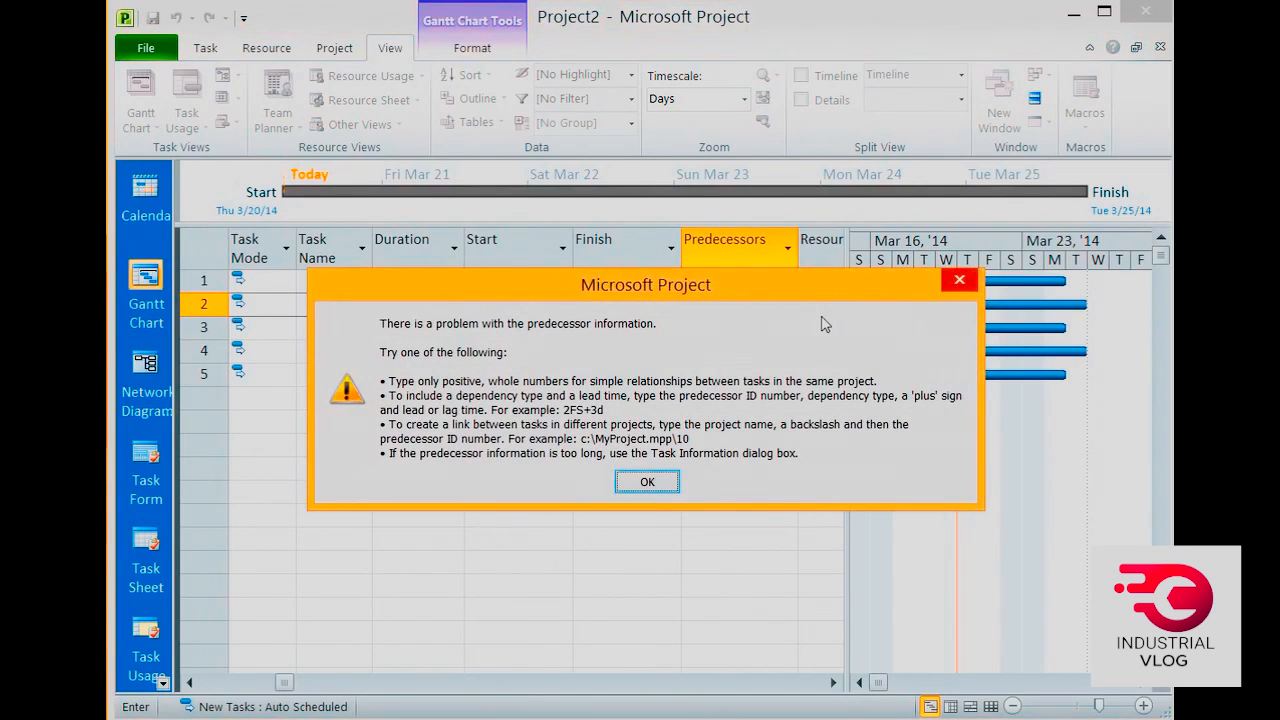
{"action": "left_click", "coordinate": [649, 480]}
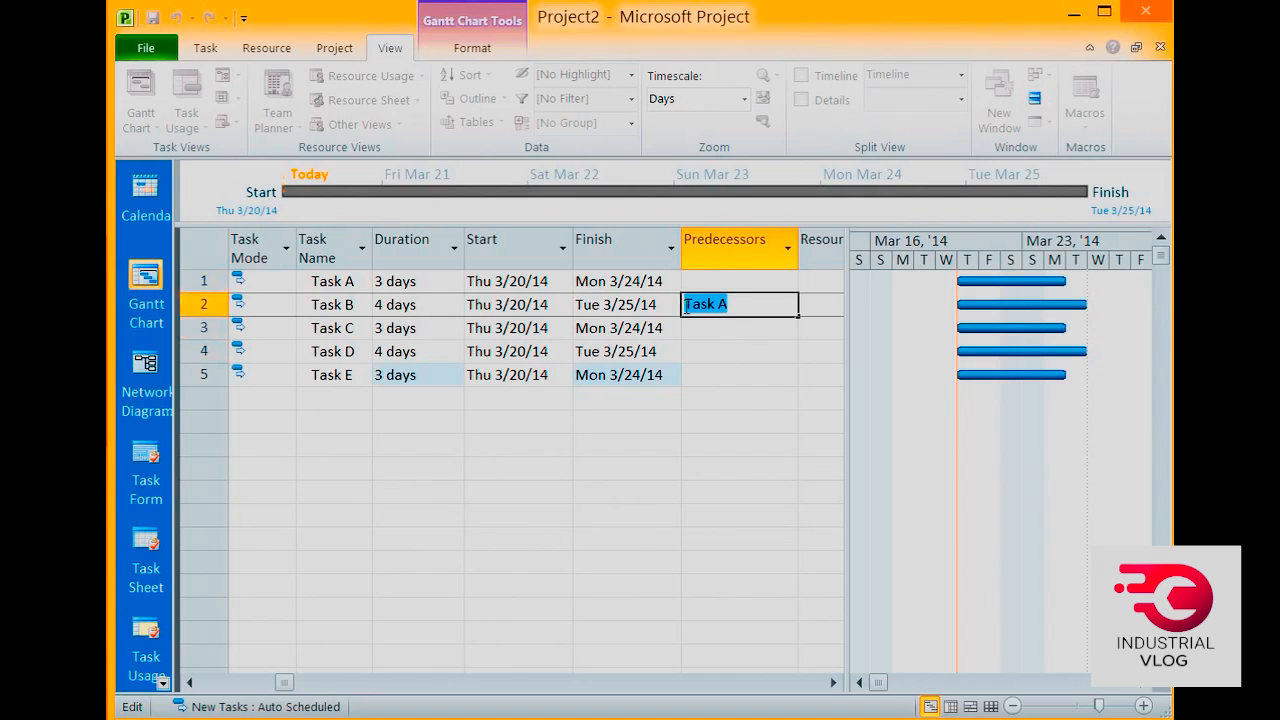
Enter the predecessors by ID: 1 for Task B, 2 for Task C, 3 for Task D and 4 for Task E
{"action": "type", "text": "1"}
{"action": "key", "text": "Return"}
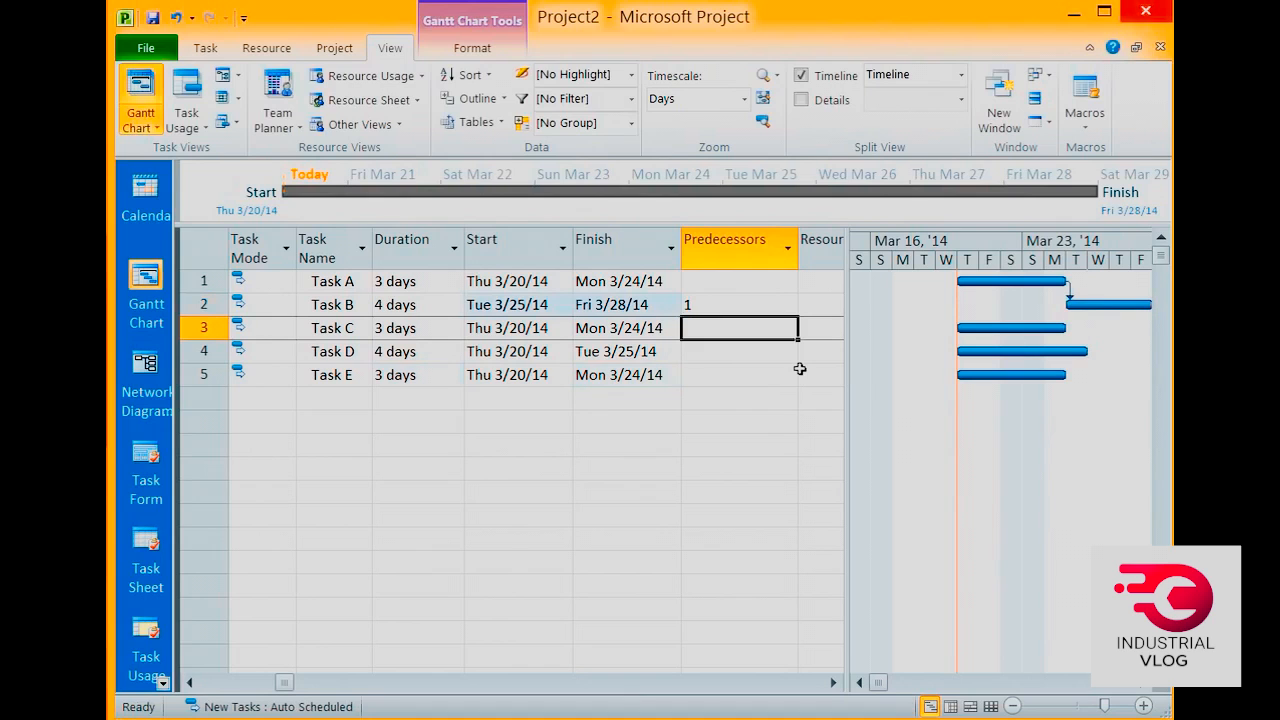
{"action": "type", "text": "2"}
{"action": "key", "text": "Return"}
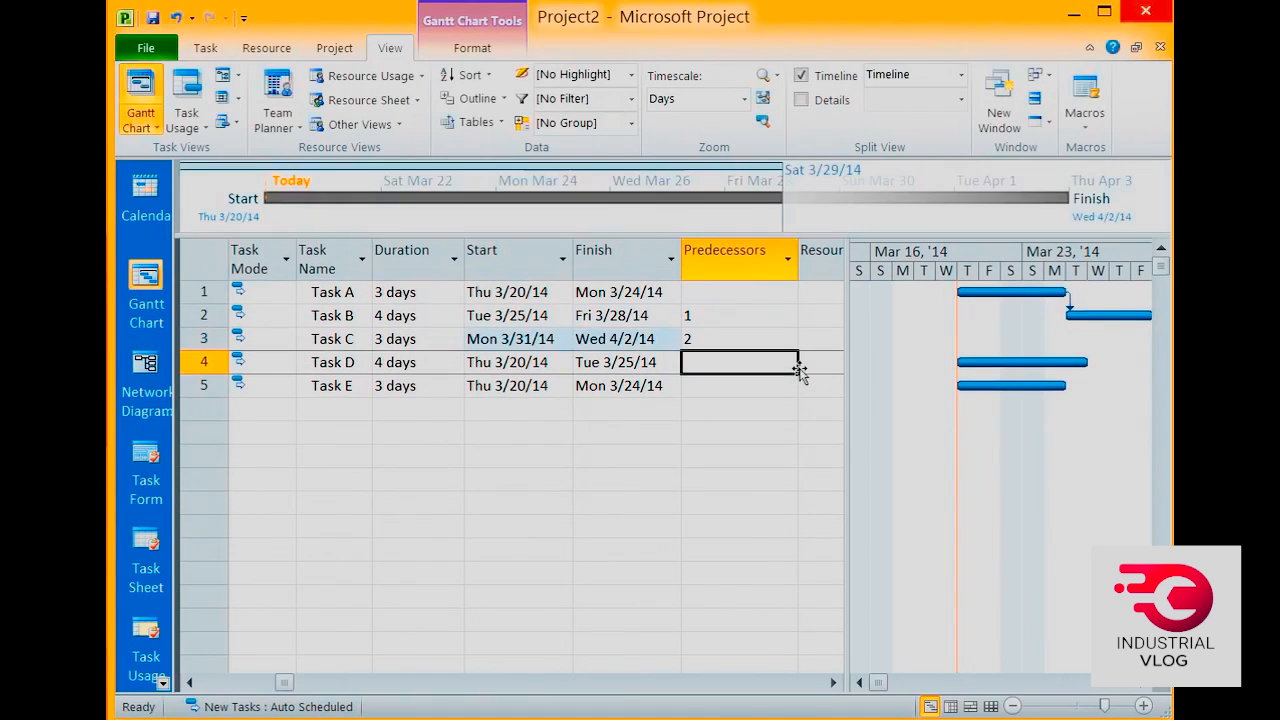
{"action": "type", "text": "3"}
{"action": "key", "text": "Return"}
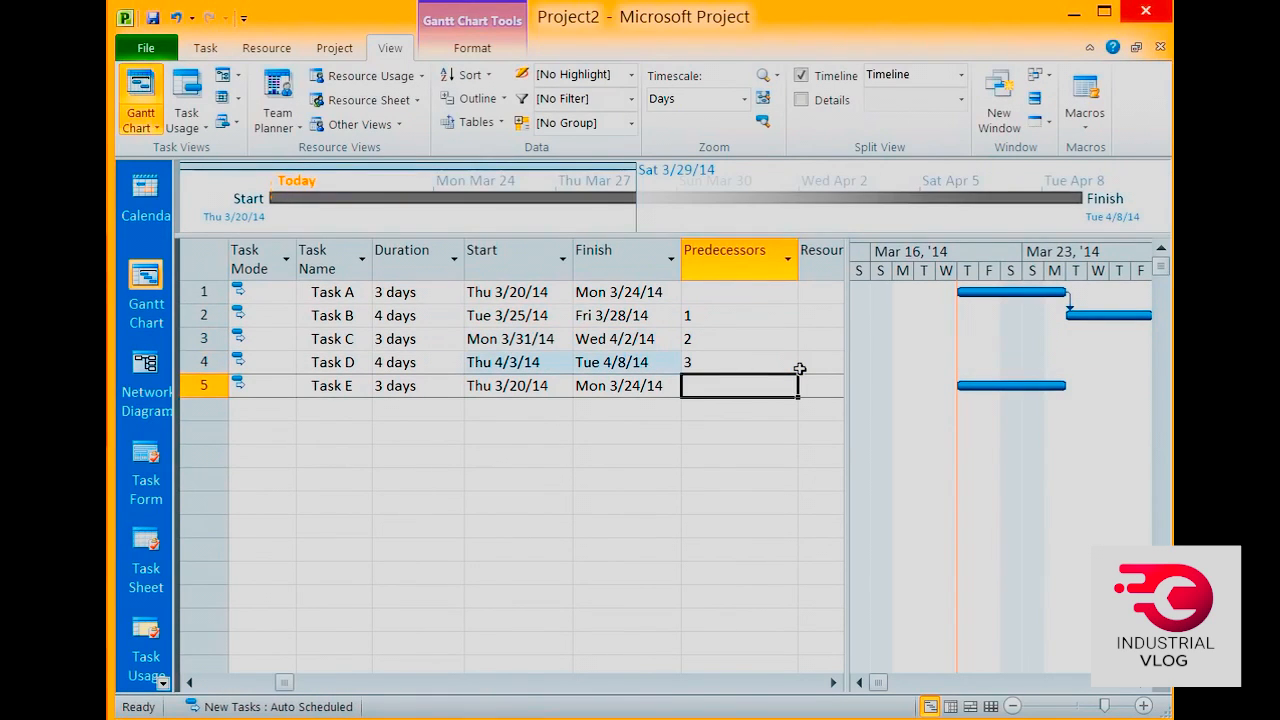
{"action": "type", "text": "4"}
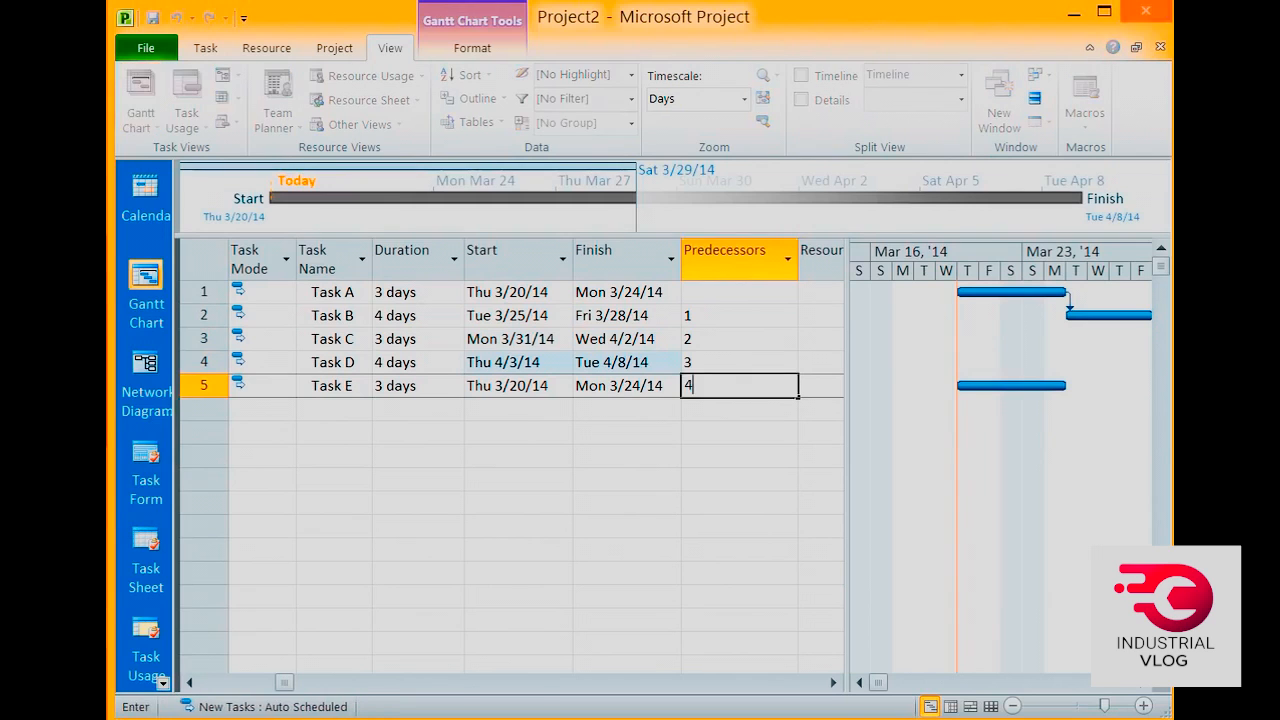
{"action": "key", "text": "Return"}
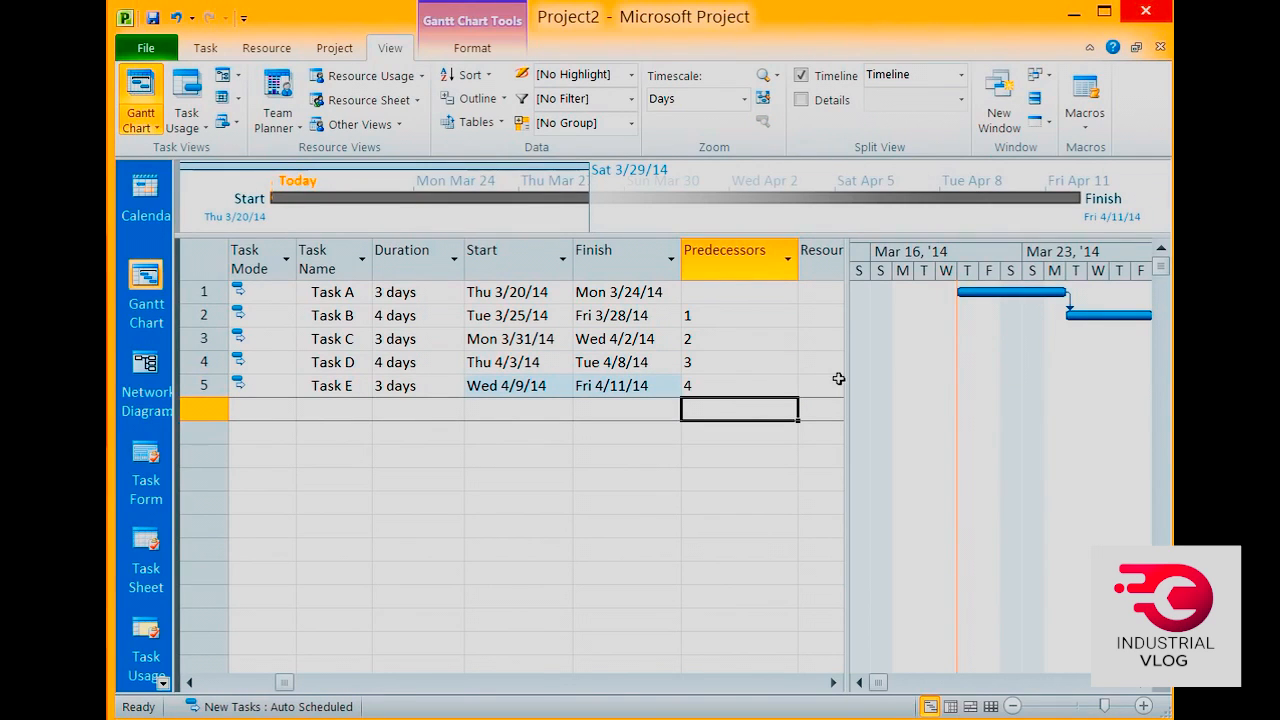
Enlarge the Gantt chart area and examine the linked bars from Task A through Task E along the timescale
{"action": "left_click_drag", "start_coordinate": [837, 380], "coordinate": [640, 390]}
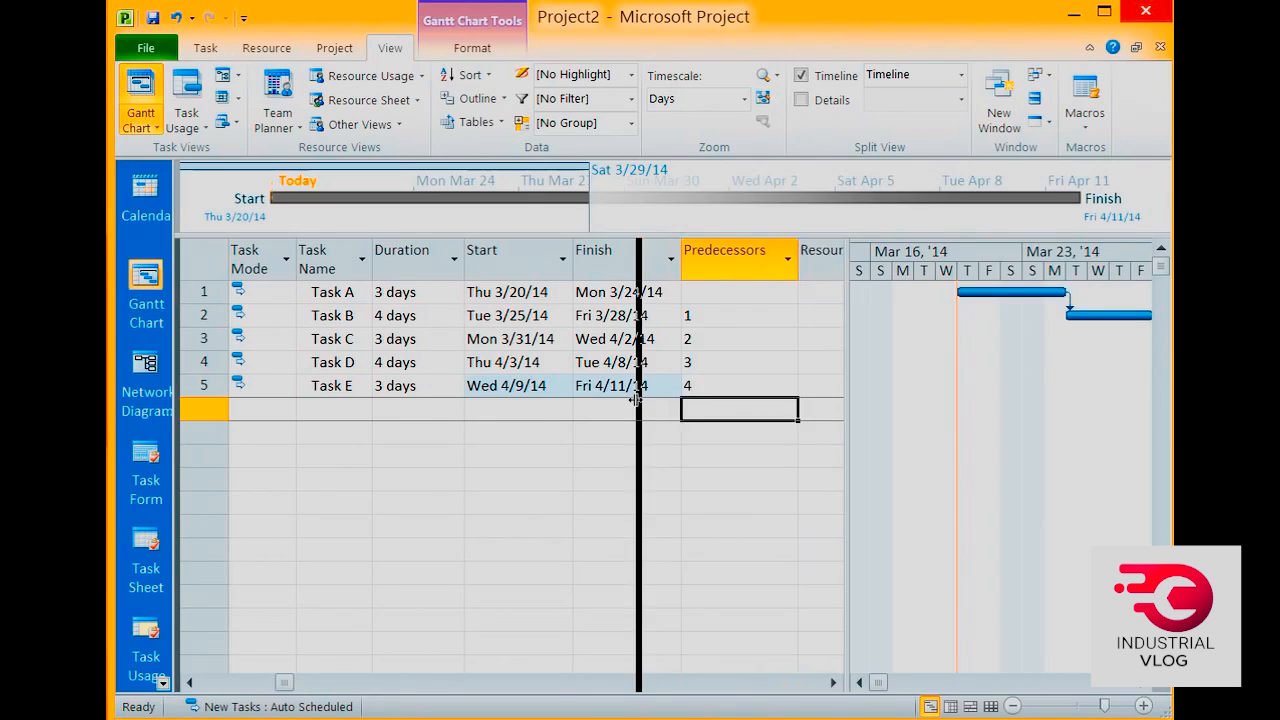
{"action": "left_click", "coordinate": [1144, 684]}
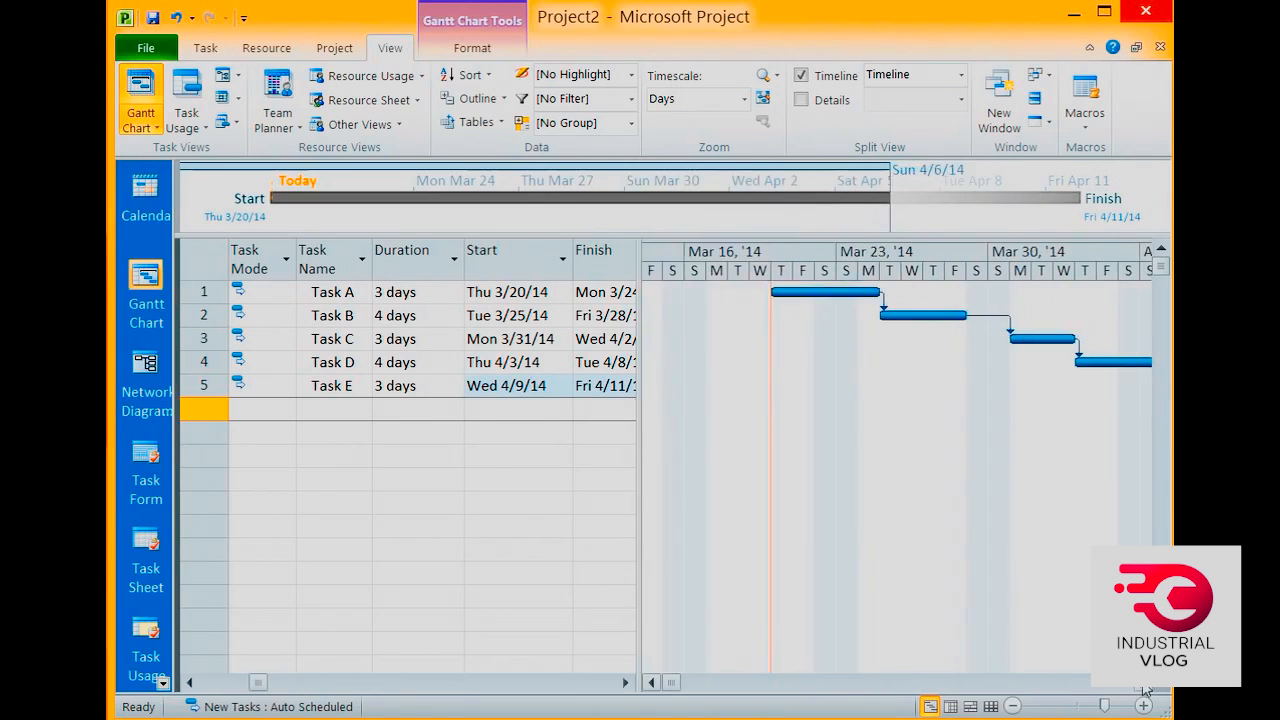
{"action": "left_click", "coordinate": [1144, 684]}
{"action": "left_click", "coordinate": [1144, 684]}
{"action": "left_click", "coordinate": [1144, 684]}
{"action": "left_click", "coordinate": [1144, 684]}
{"action": "left_click", "coordinate": [1144, 684]}
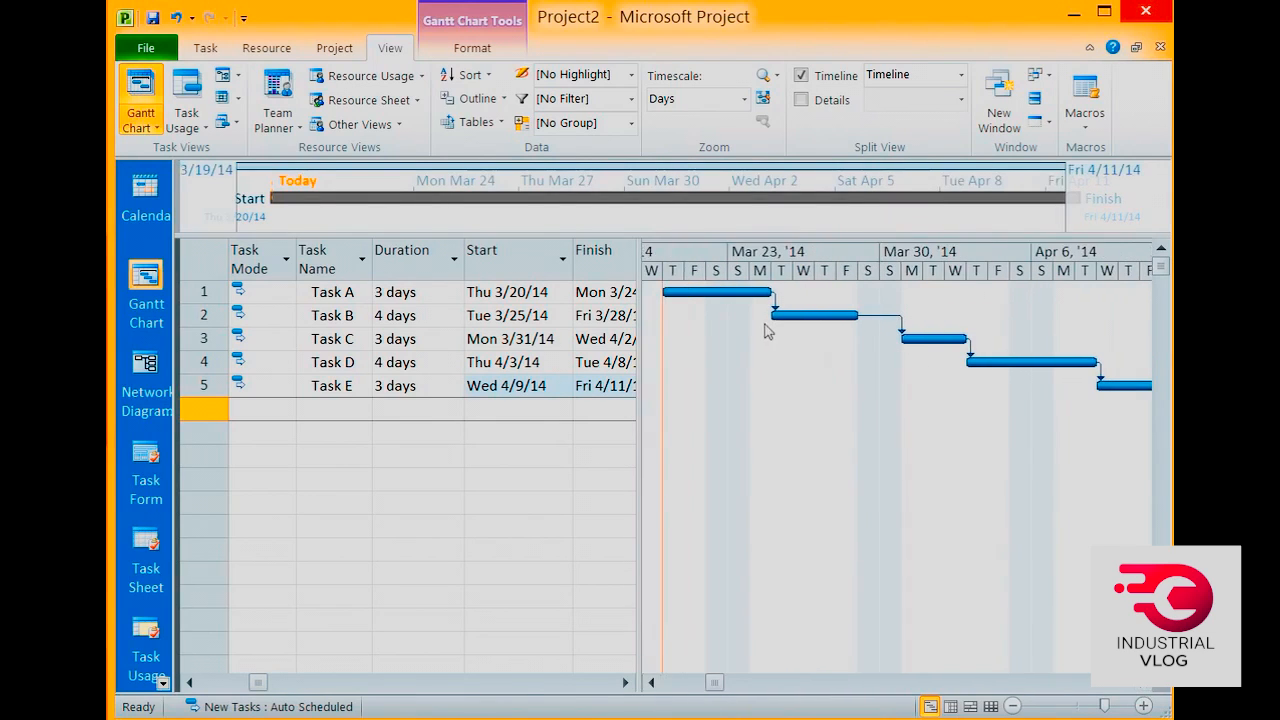
{"action": "left_click", "coordinate": [1144, 684]}
{"action": "left_click", "coordinate": [1144, 684]}
{"action": "left_click", "coordinate": [1144, 684]}
{"action": "left_click", "coordinate": [1144, 684]}
{"action": "left_click", "coordinate": [1144, 684]}
{"action": "left_click", "coordinate": [1144, 684]}
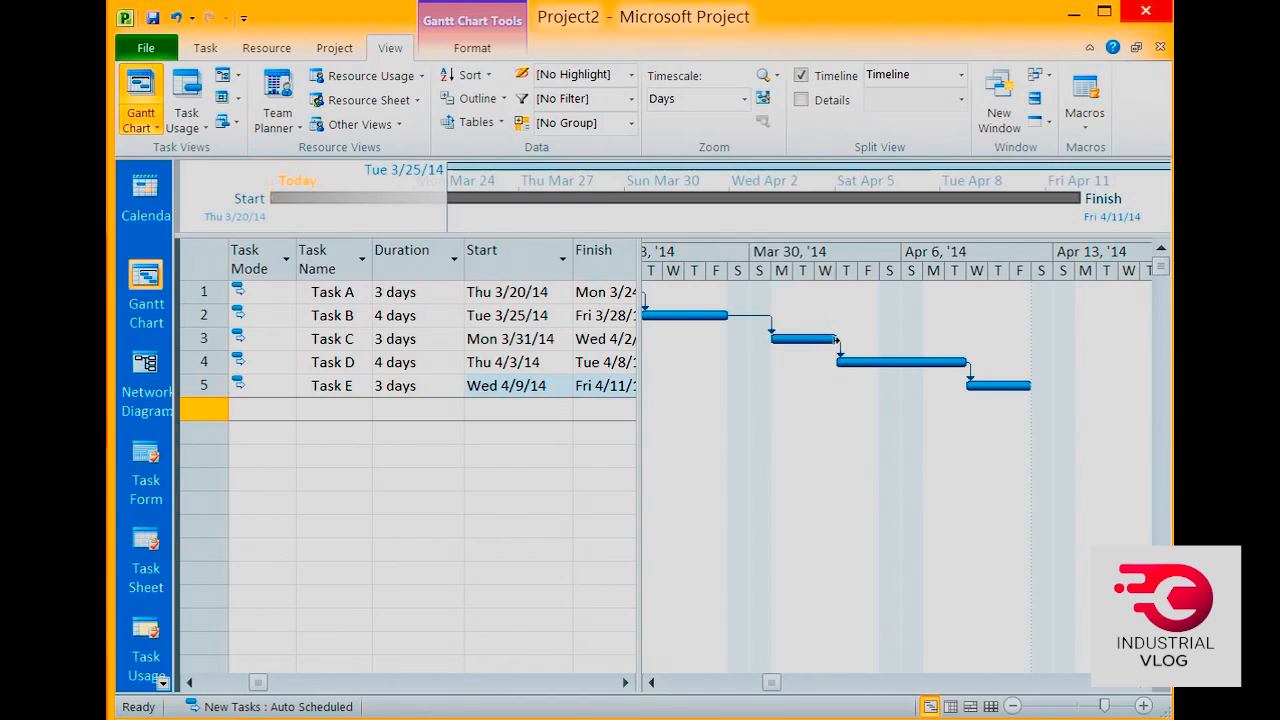
{"action": "mouse_move", "coordinate": [835, 362]}
Show the Predecessors column again and clear the predecessors of Tasks B, C, D and E
{"action": "left_click_drag", "start_coordinate": [638, 410], "coordinate": [848, 405]}
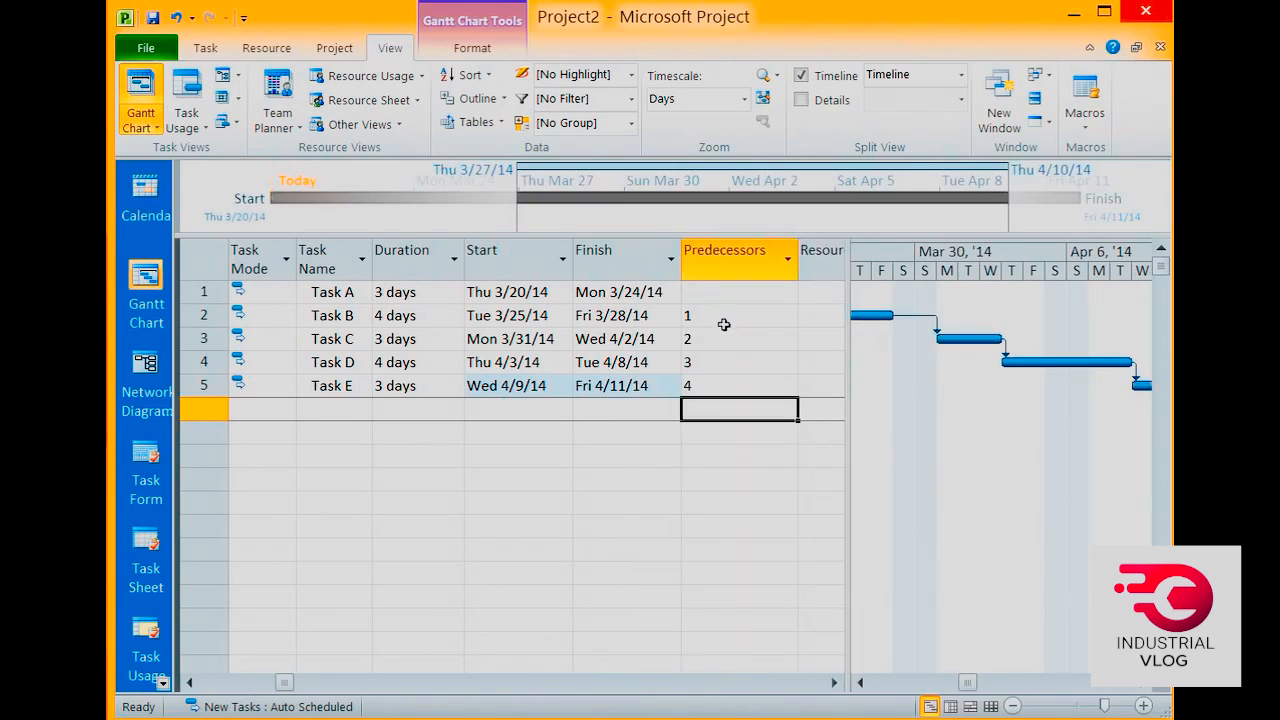
{"action": "left_click", "coordinate": [725, 318]}
{"action": "key", "text": "BackSpace"}
{"action": "key", "text": "Return"}
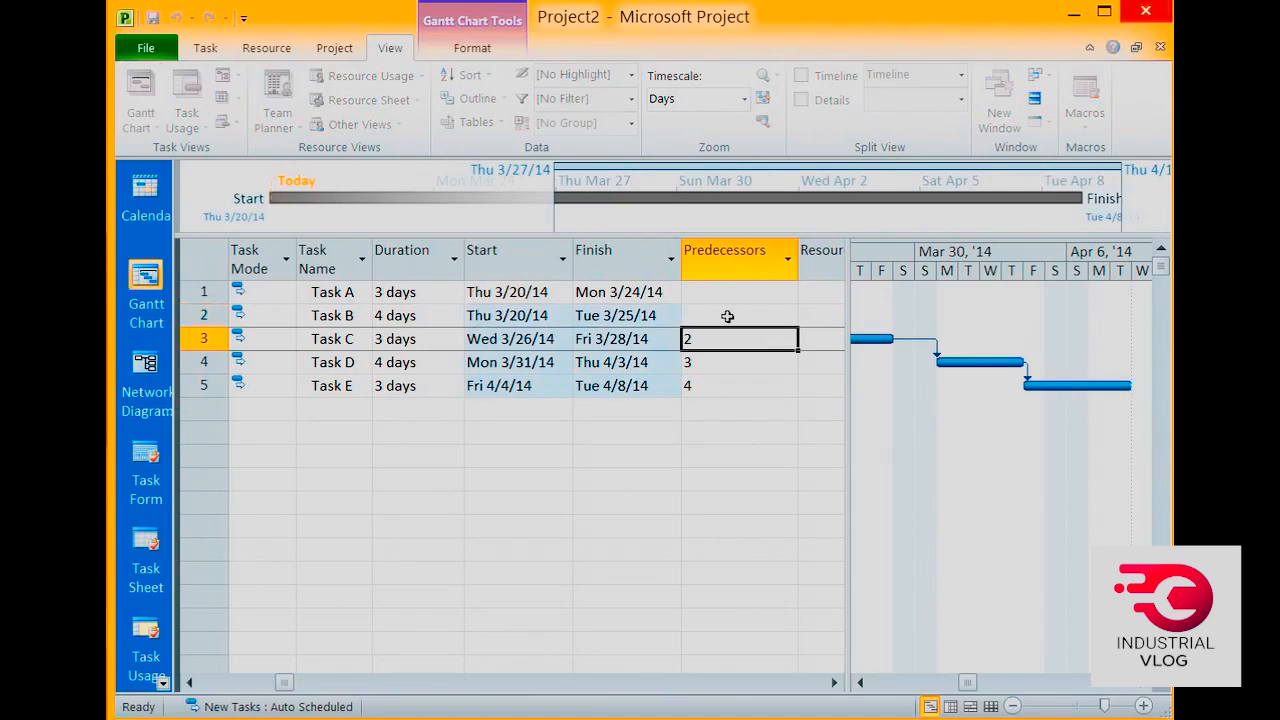
{"action": "key", "text": "BackSpace"}
{"action": "key", "text": "Return"}
{"action": "key", "text": "BackSpace"}
{"action": "key", "text": "Return"}
{"action": "key", "text": "BackSpace"}
{"action": "key", "text": "Return"}
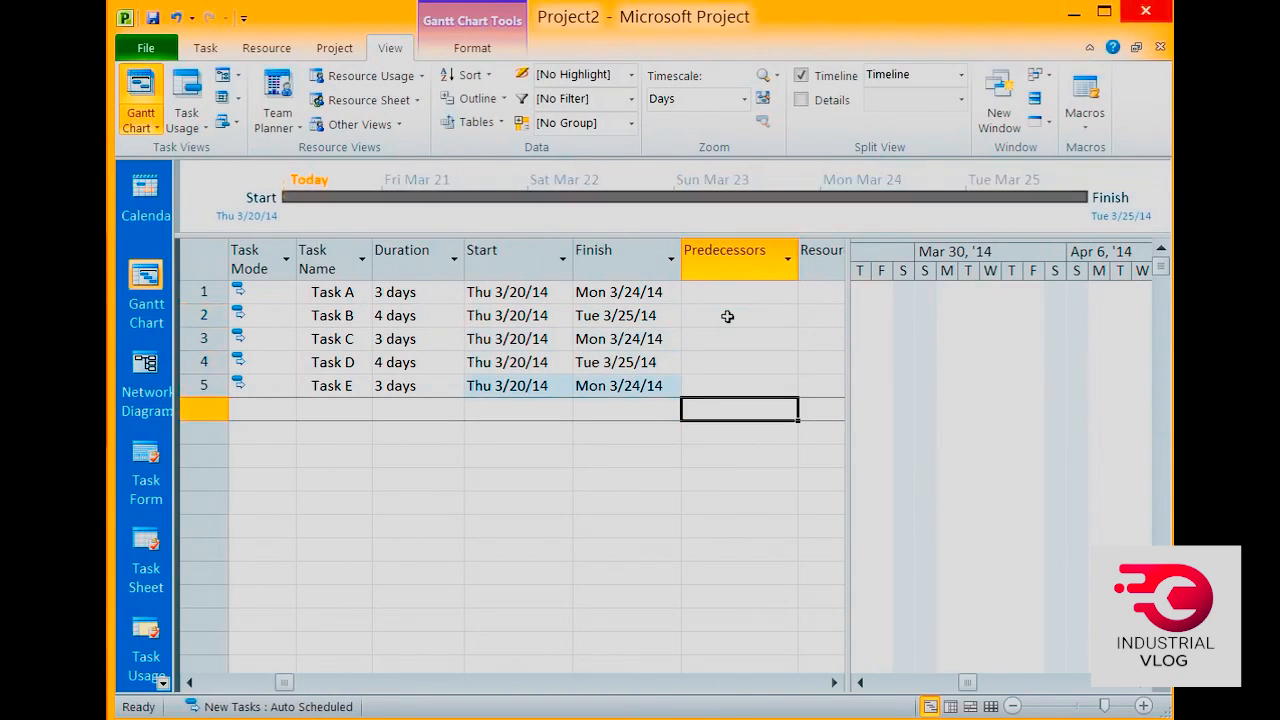
Bring the task bars into view and choose Task A as the predecessor in Task B's Task Information
{"action": "left_click", "coordinate": [860, 684]}
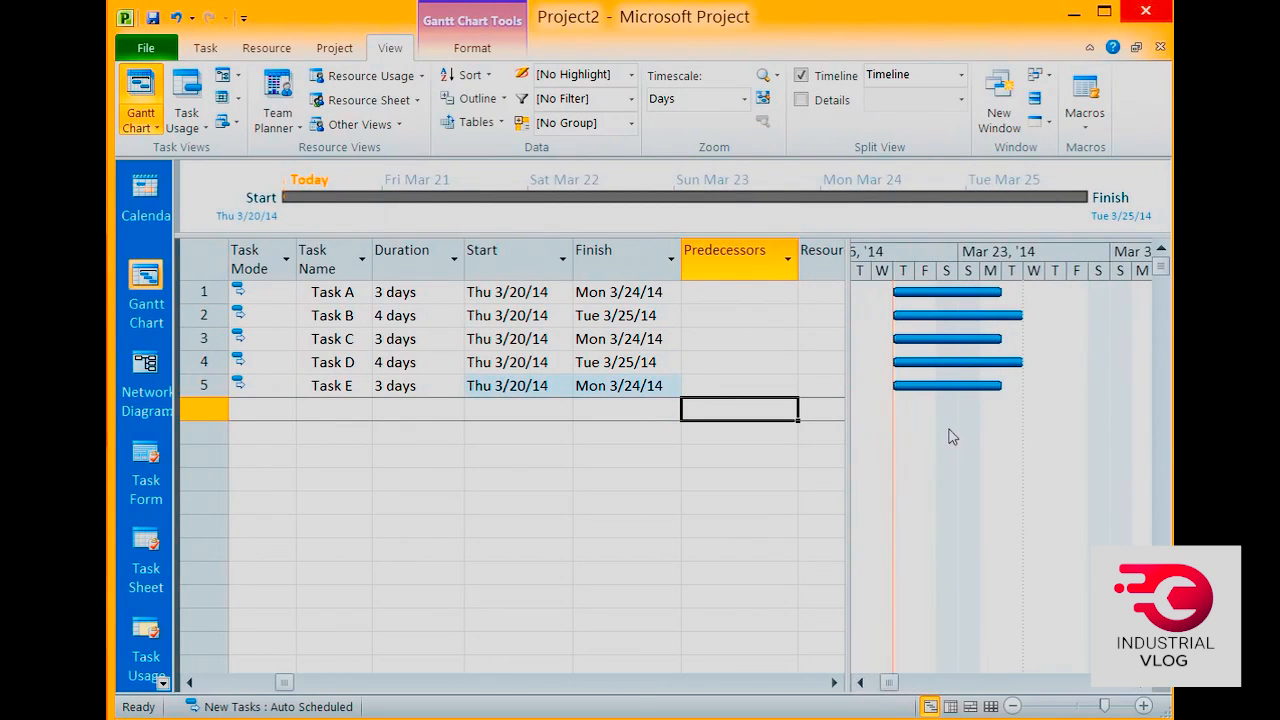
{"action": "left_click", "coordinate": [328, 316]}
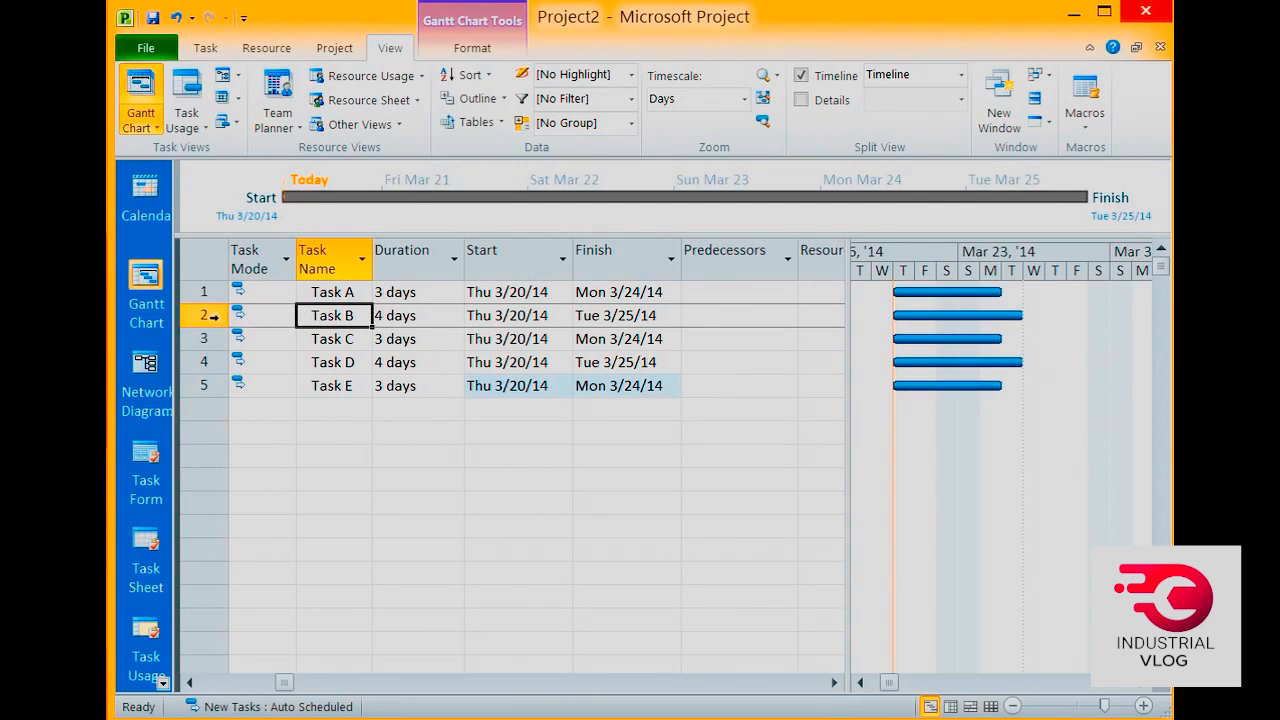
{"action": "double_click", "coordinate": [213, 316]}
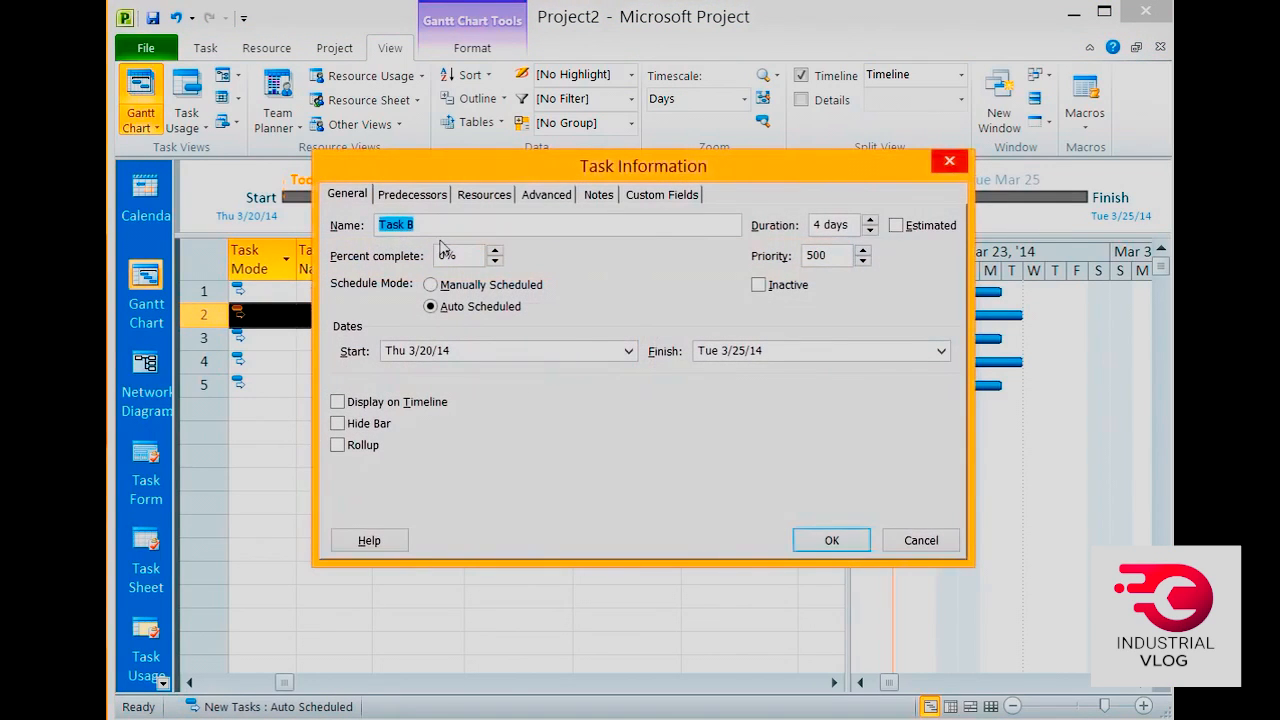
{"action": "left_click", "coordinate": [410, 195]}
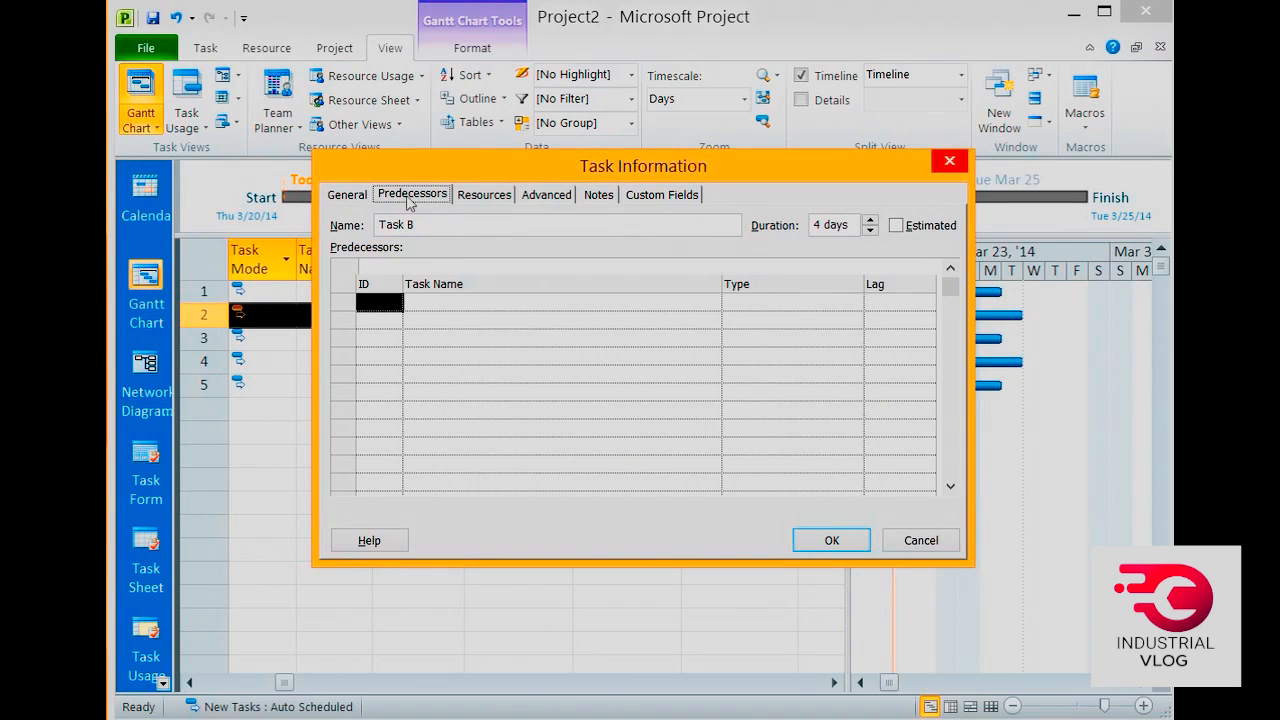
{"action": "left_click", "coordinate": [588, 303]}
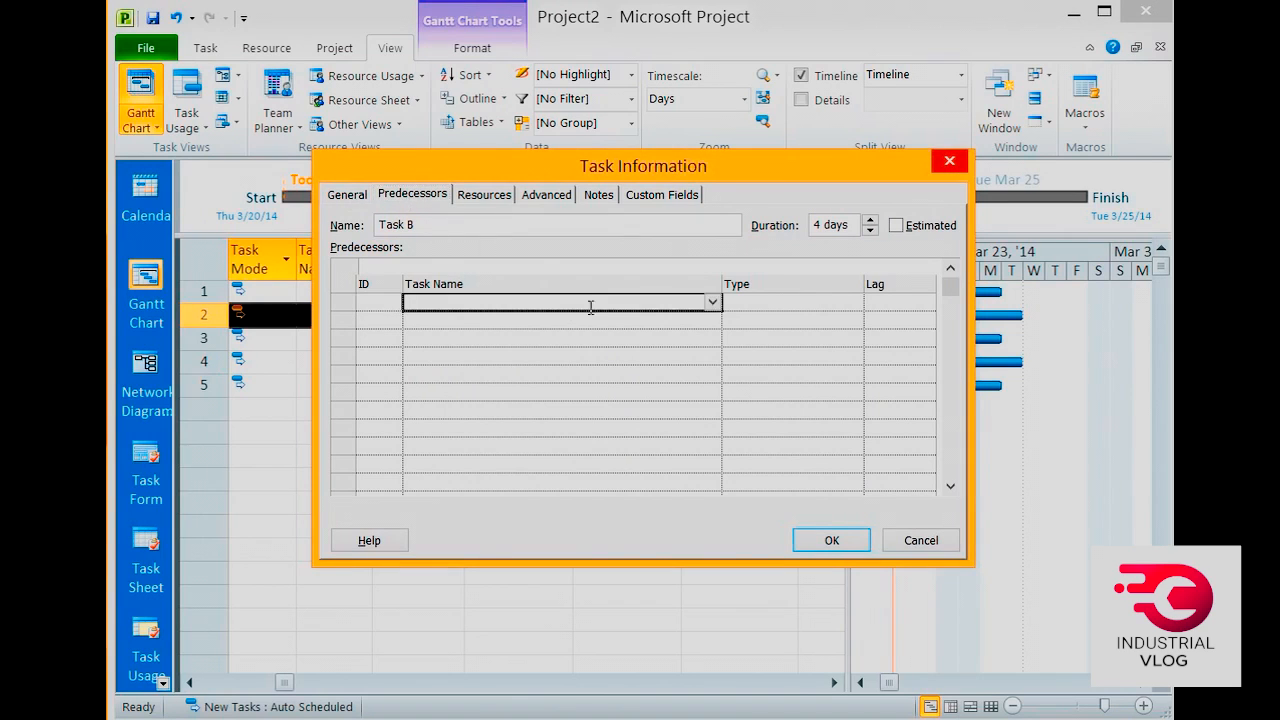
{"action": "left_click", "coordinate": [714, 303]}
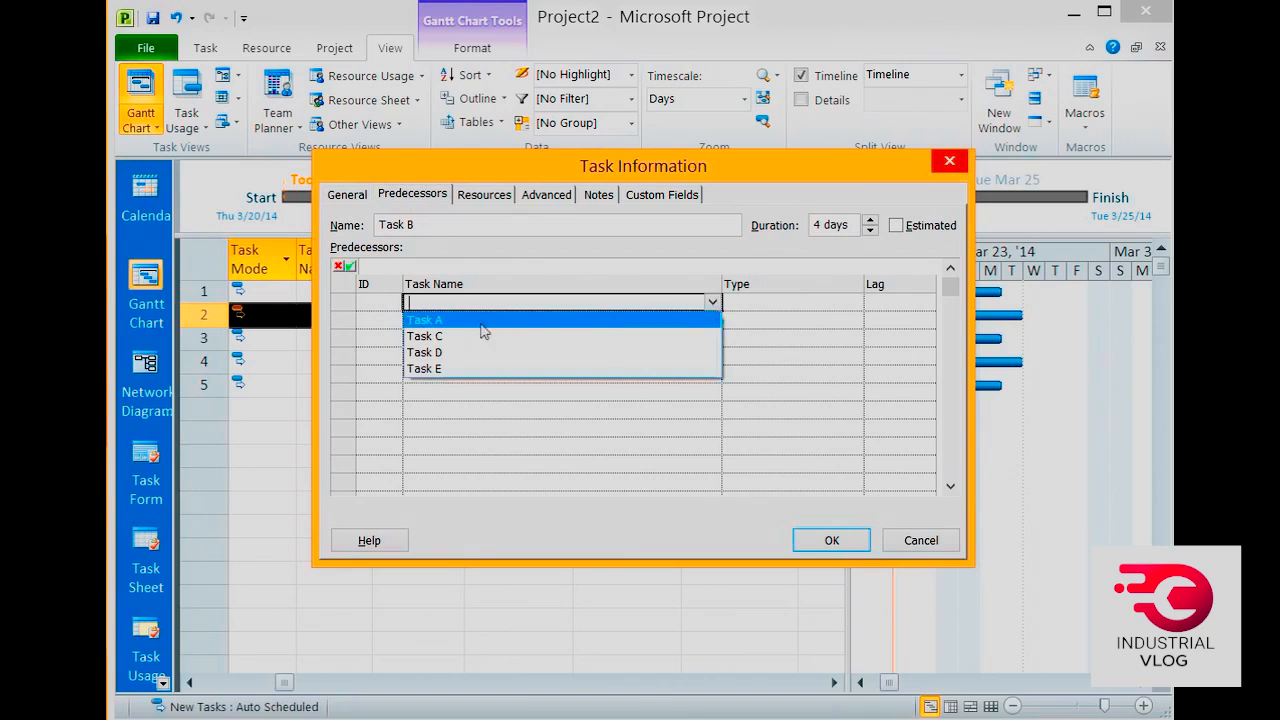
{"action": "left_click", "coordinate": [440, 320]}
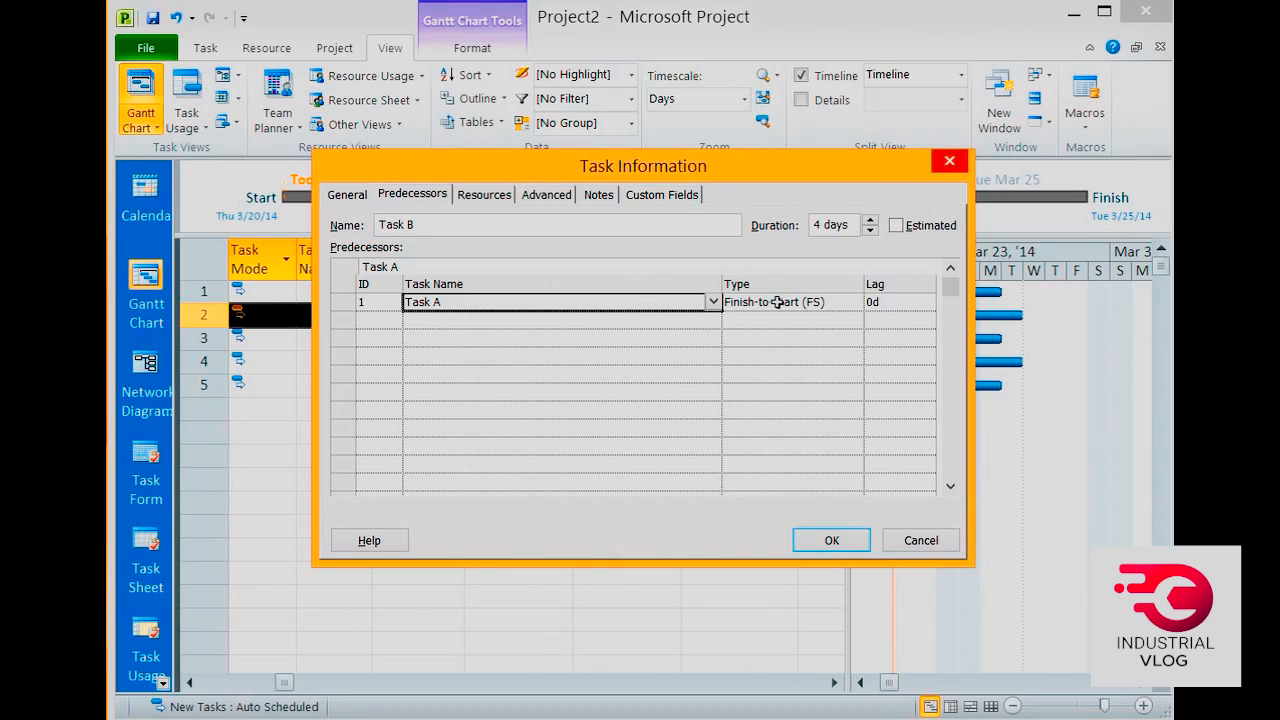
Set the link type between Task A and Task B to Finish-to-Start (FS) and apply the task information
{"action": "left_click", "coordinate": [848, 306]}
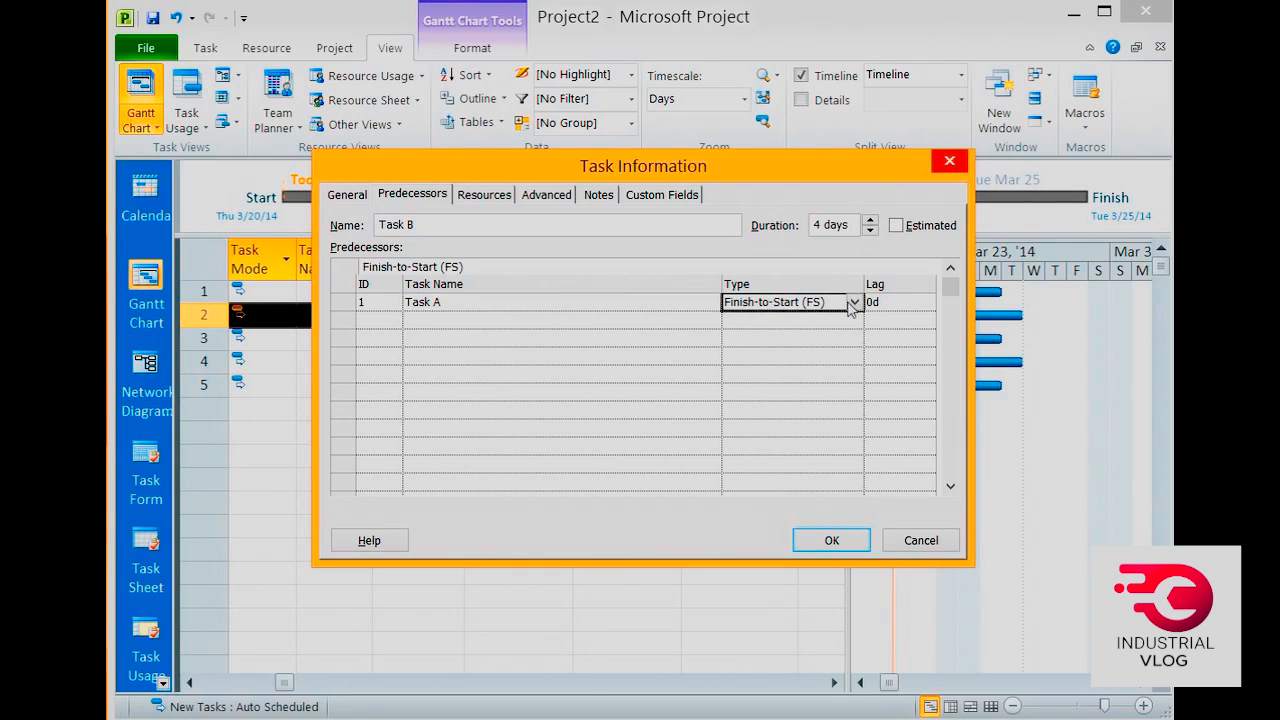
{"action": "left_click", "coordinate": [854, 303]}
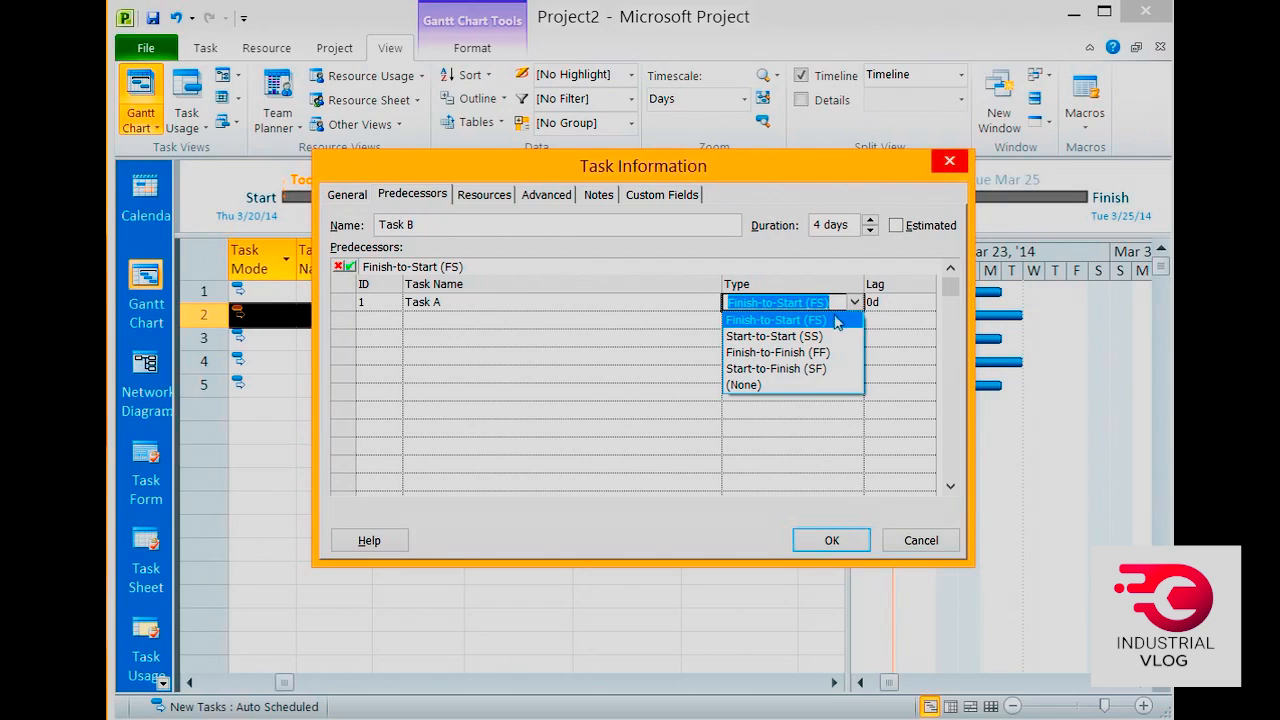
{"action": "left_click", "coordinate": [834, 320]}
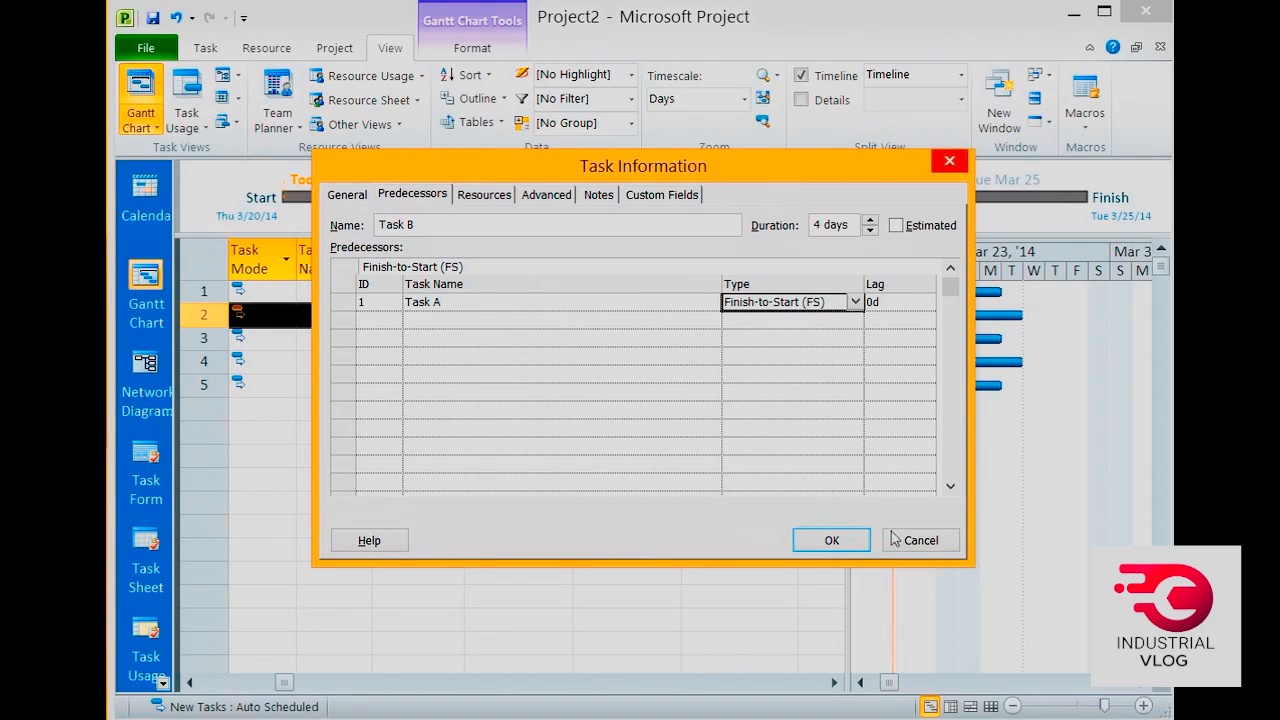
{"action": "left_click", "coordinate": [834, 542]}
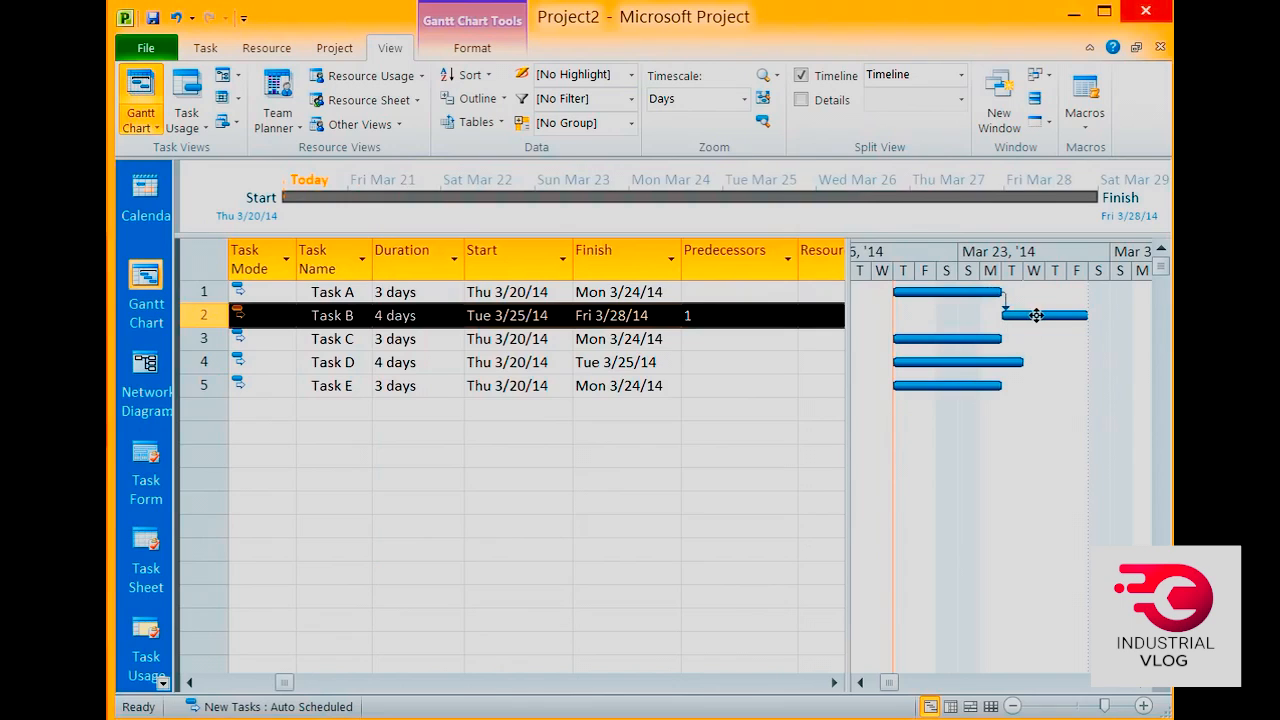
Link Task B to Task C directly between their bars in the Gantt chart
{"action": "mouse_move", "coordinate": [1038, 312]}
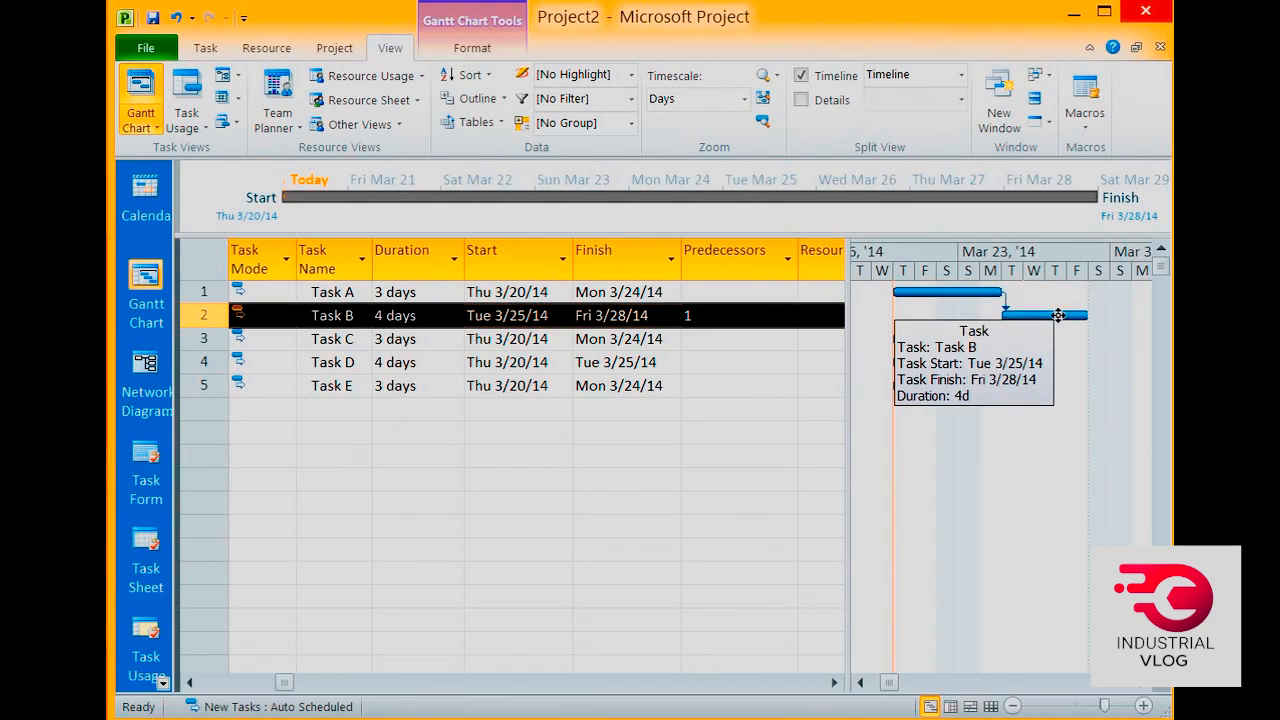
{"action": "left_click_drag", "start_coordinate": [1048, 315], "coordinate": [982, 347]}
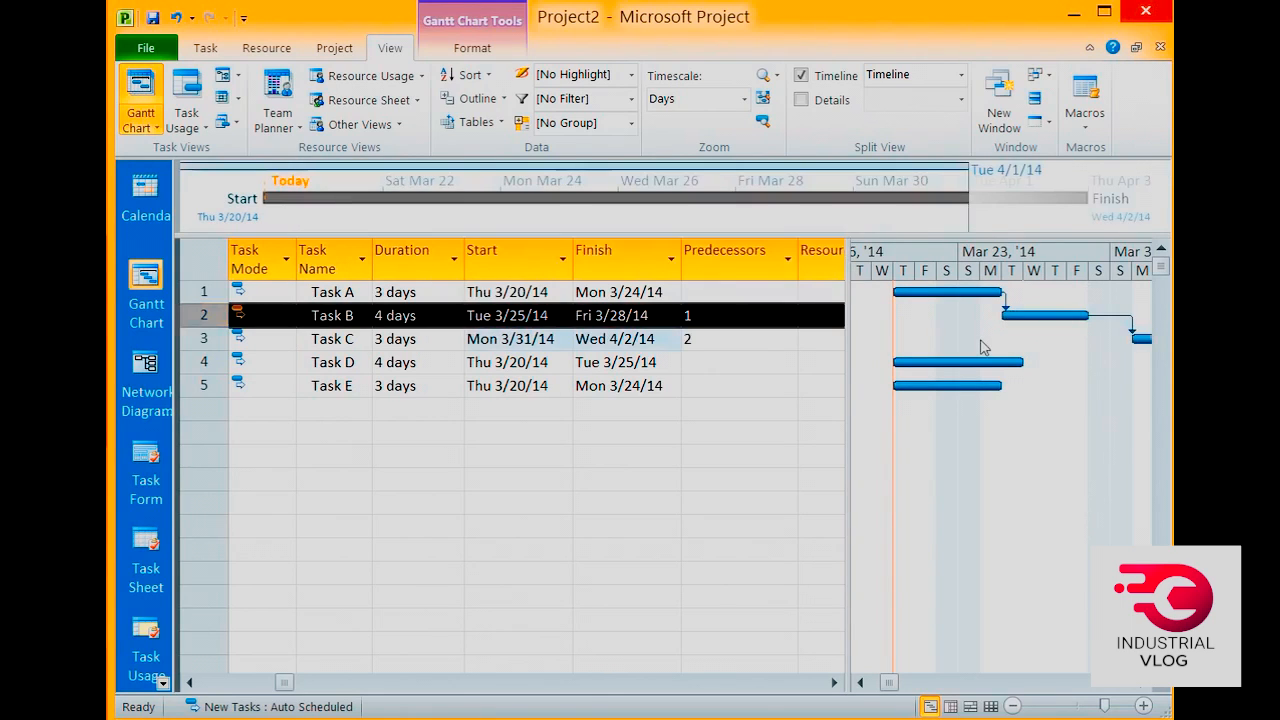
{"action": "left_click", "coordinate": [1142, 685]}
{"action": "left_click", "coordinate": [1142, 685]}
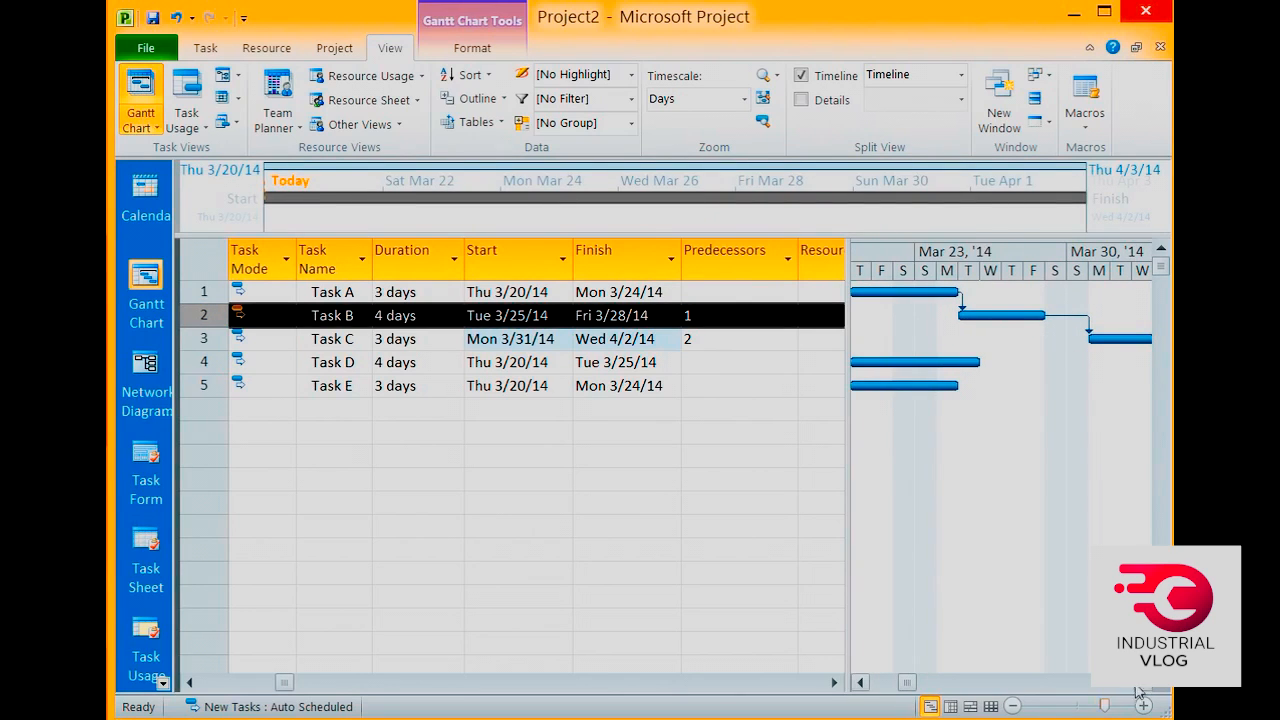
{"action": "left_click", "coordinate": [1138, 686]}
{"action": "left_click", "coordinate": [1138, 686]}
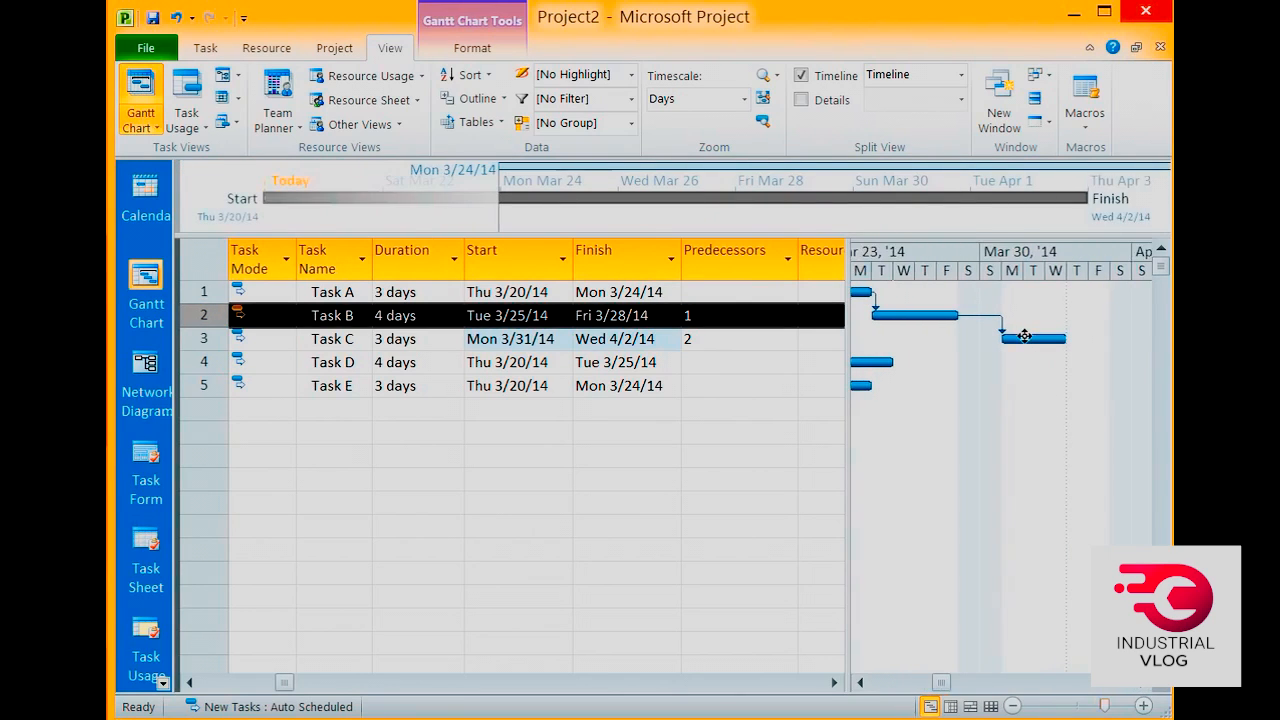
Try to move Task C's bar to Tue Apr 1, '14 and to Sat Mar 29, '14, cancelling both moves
{"action": "left_click_drag", "start_coordinate": [1025, 336], "coordinate": [1050, 343]}
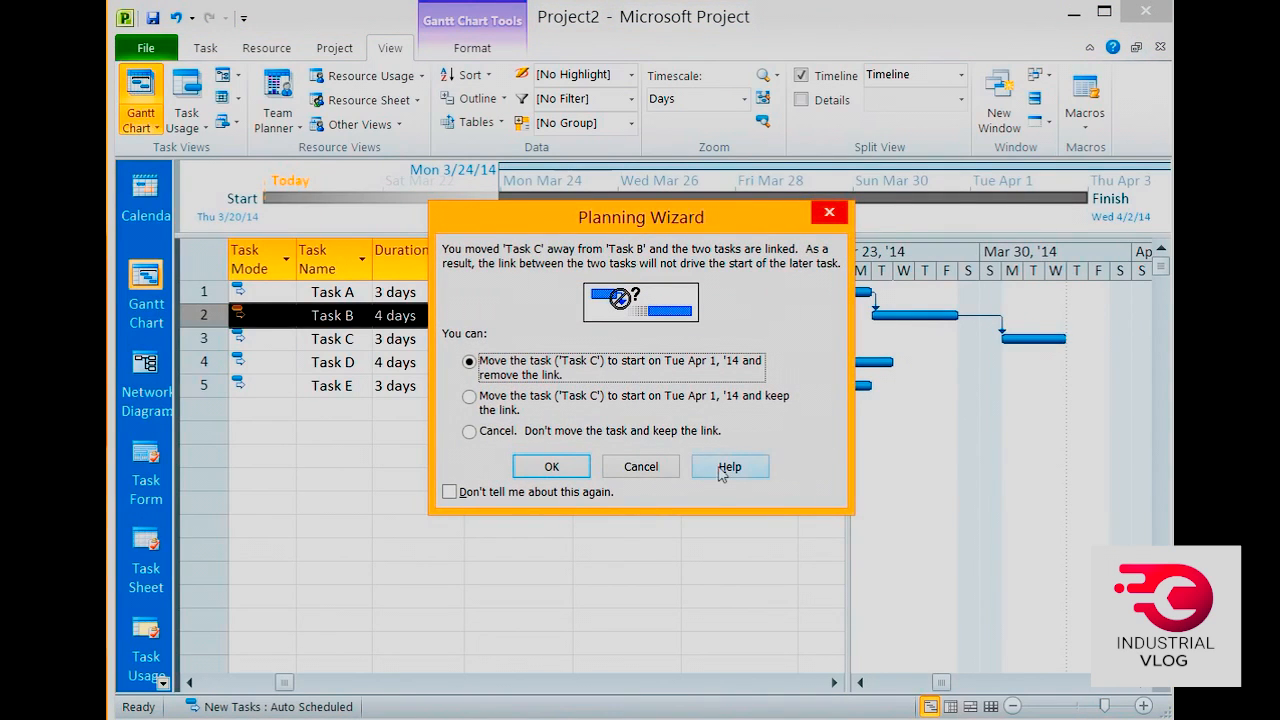
{"action": "left_click", "coordinate": [645, 478]}
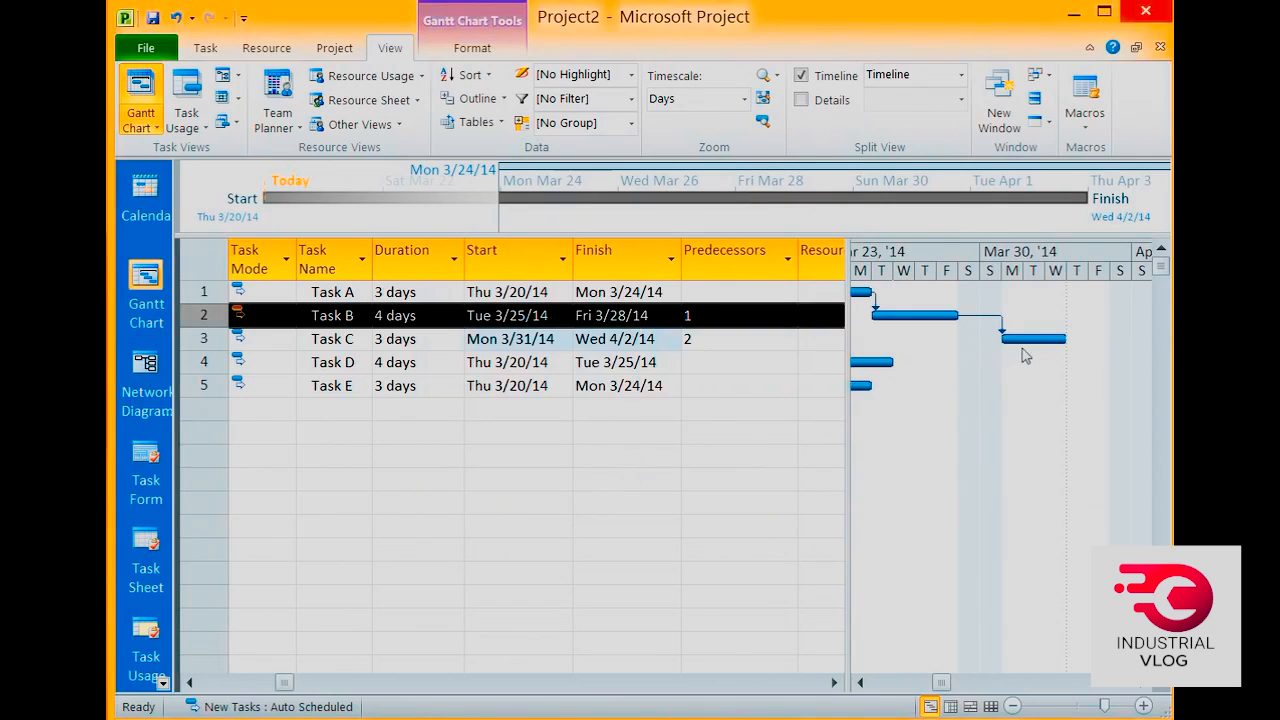
{"action": "left_click_drag", "start_coordinate": [1025, 340], "coordinate": [988, 340]}
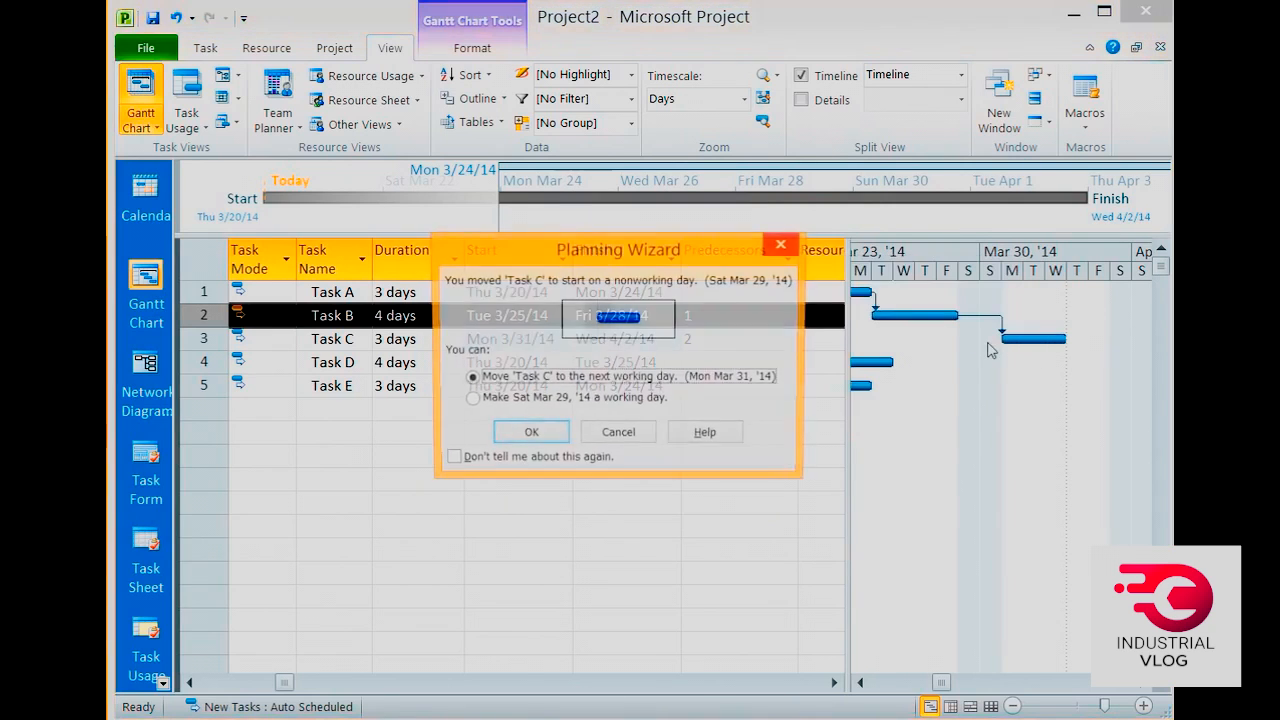
{"action": "left_click", "coordinate": [620, 439]}
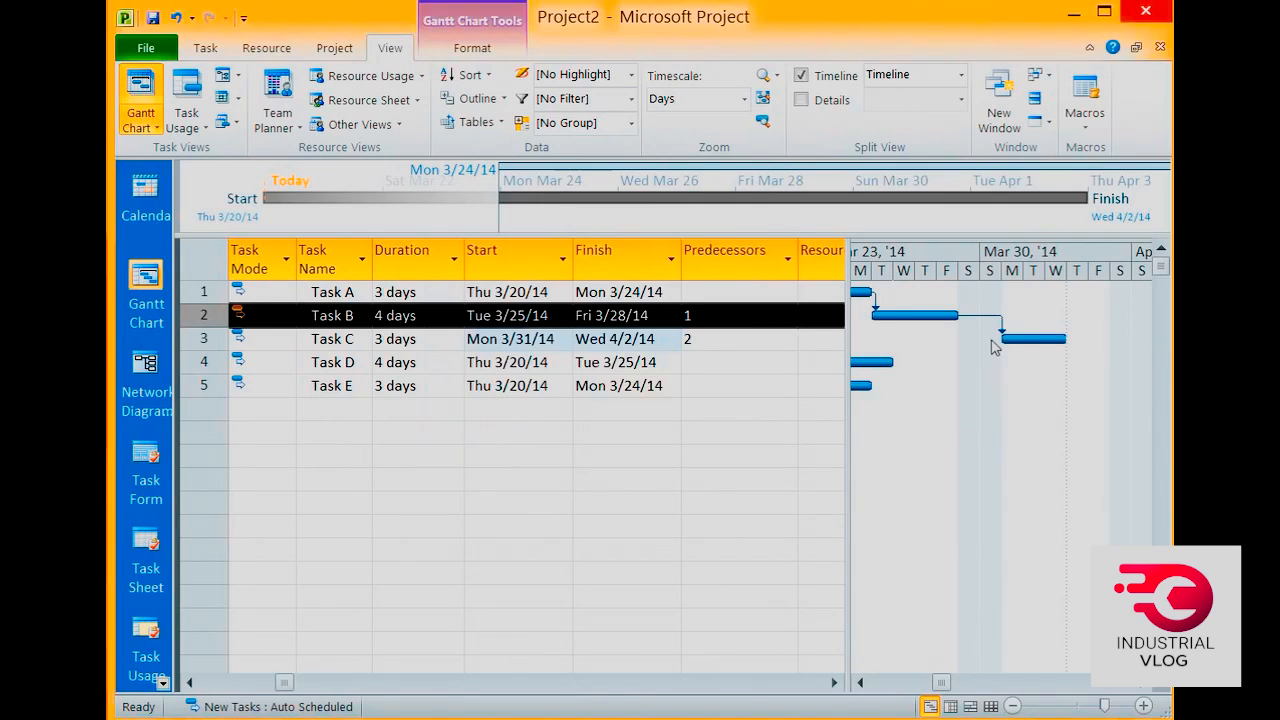
Shorten Task C's bar to 1.5 days in the Gantt chart and undo the change
{"action": "mouse_move", "coordinate": [1018, 338]}
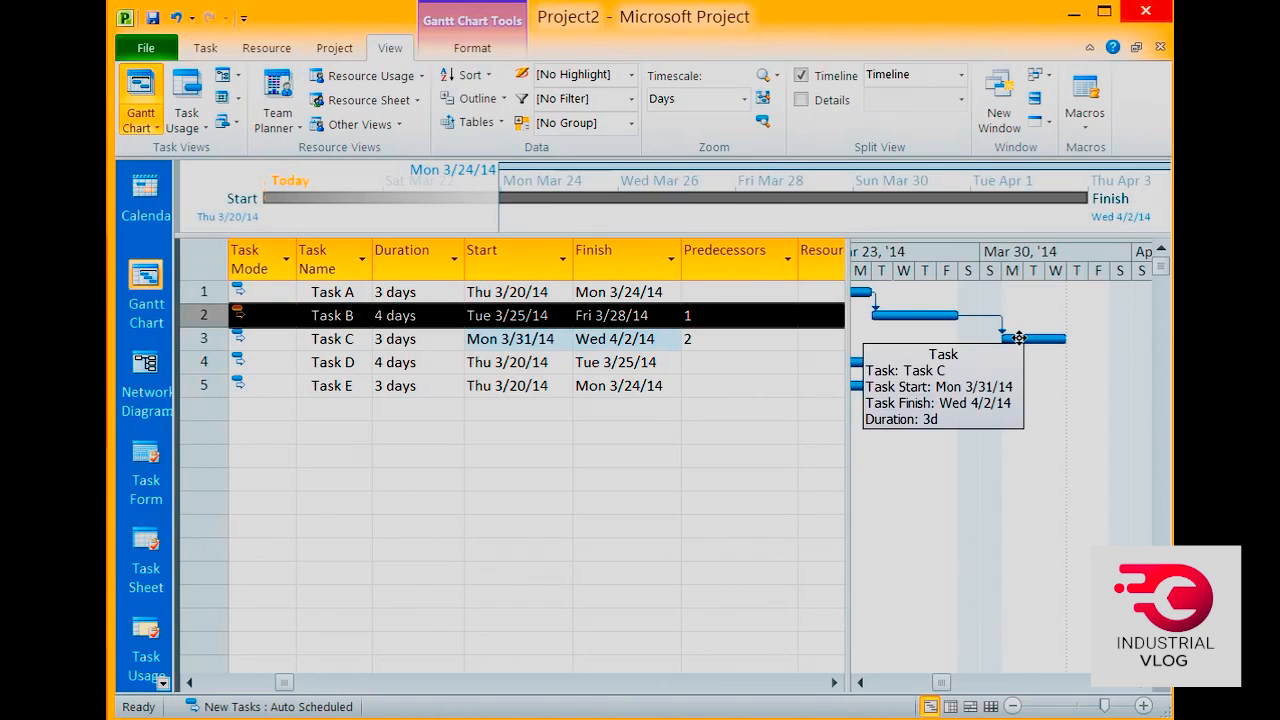
{"action": "left_click_drag", "start_coordinate": [1065, 339], "coordinate": [1032, 340]}
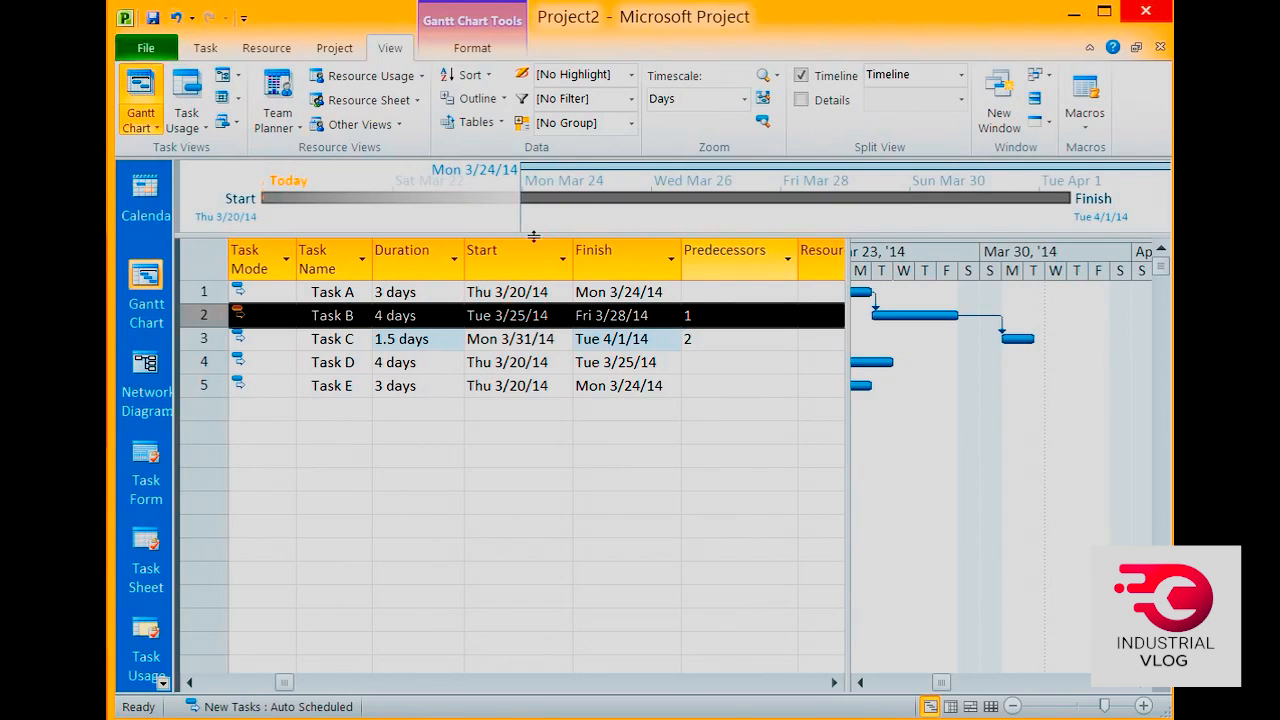
{"action": "key", "text": "ctrl+z"}
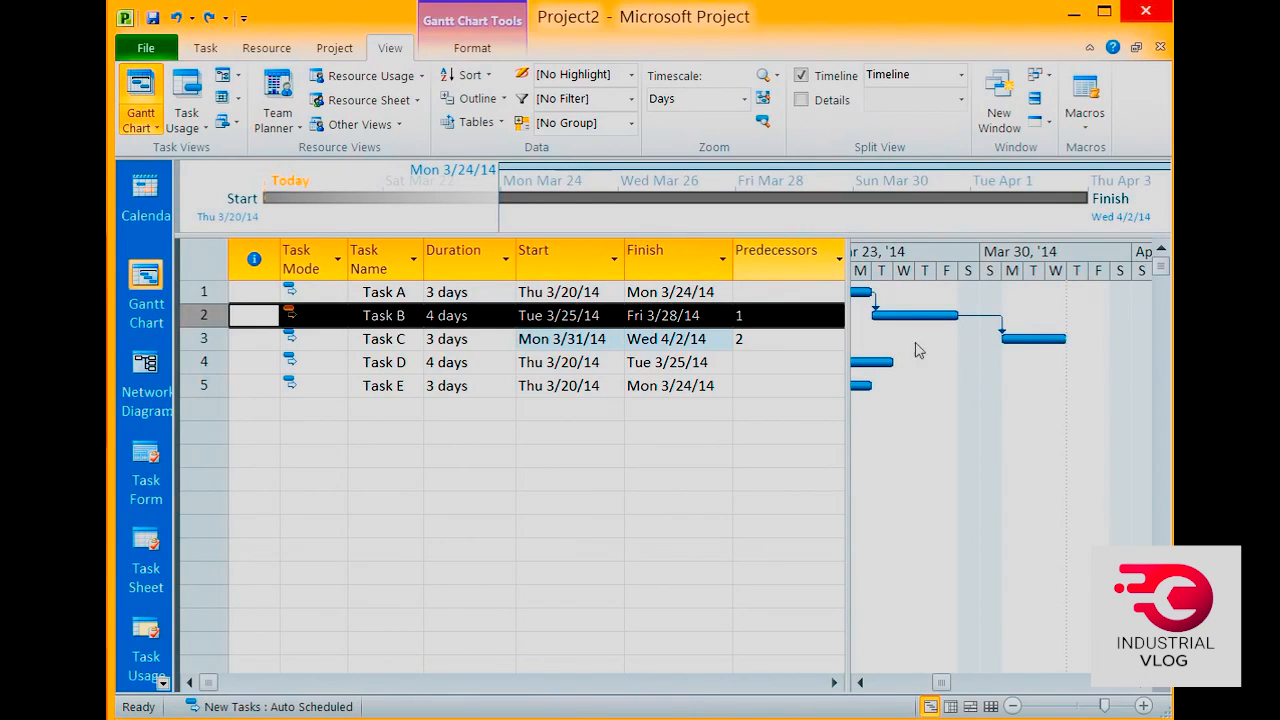
Enter the remaining predecessors by ID: 3 for Task D and 4 for Task E
{"action": "left_click", "coordinate": [776, 365]}
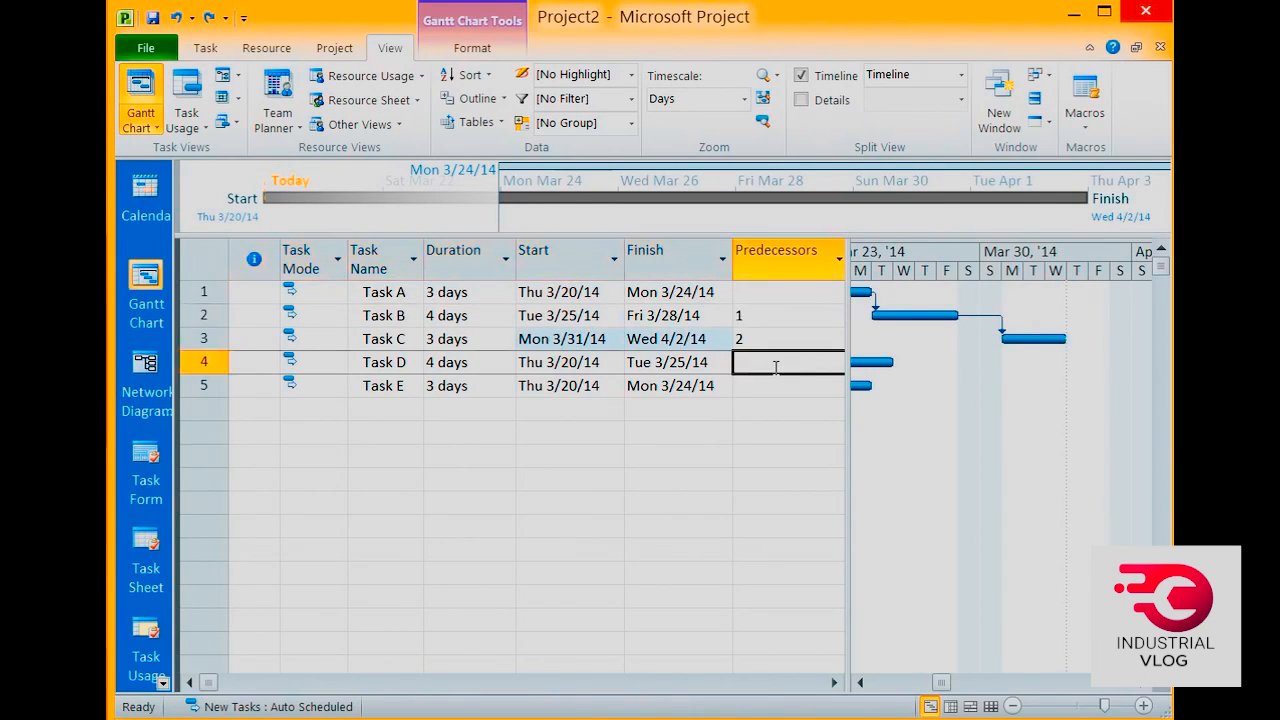
{"action": "type", "text": "3"}
{"action": "key", "text": "Return"}
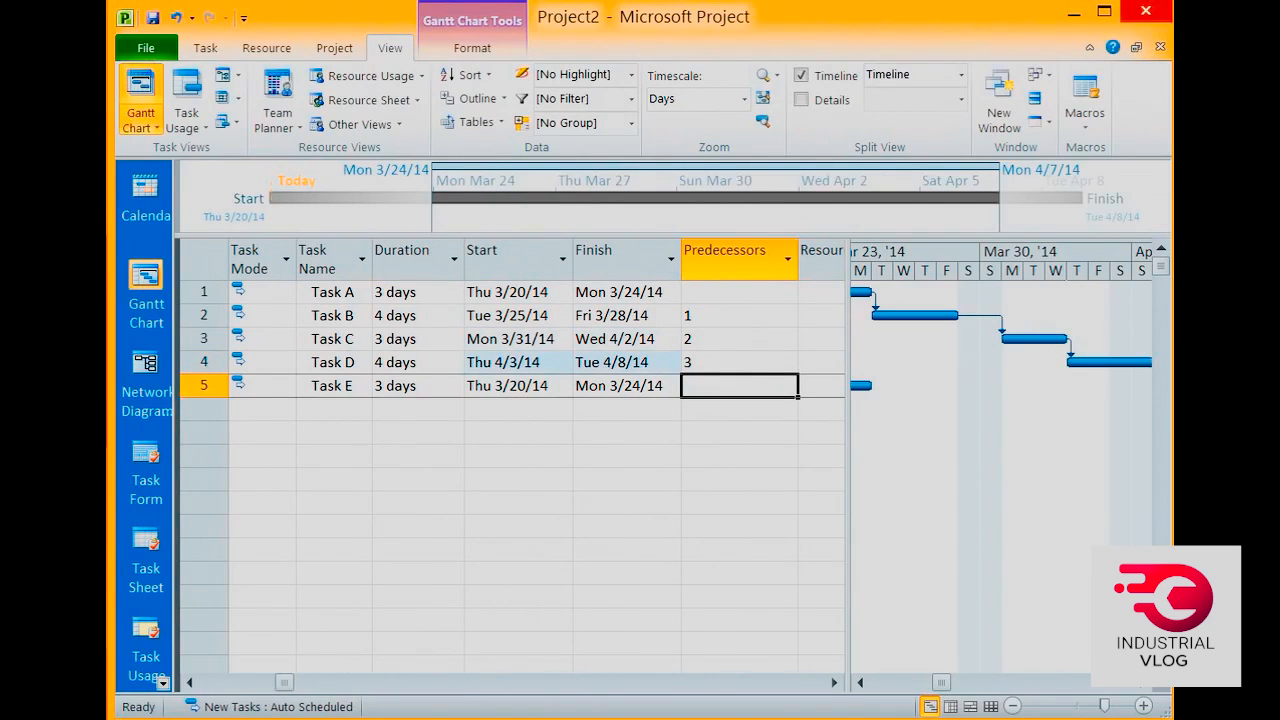
{"action": "type", "text": "4"}
{"action": "key", "text": "Return"}
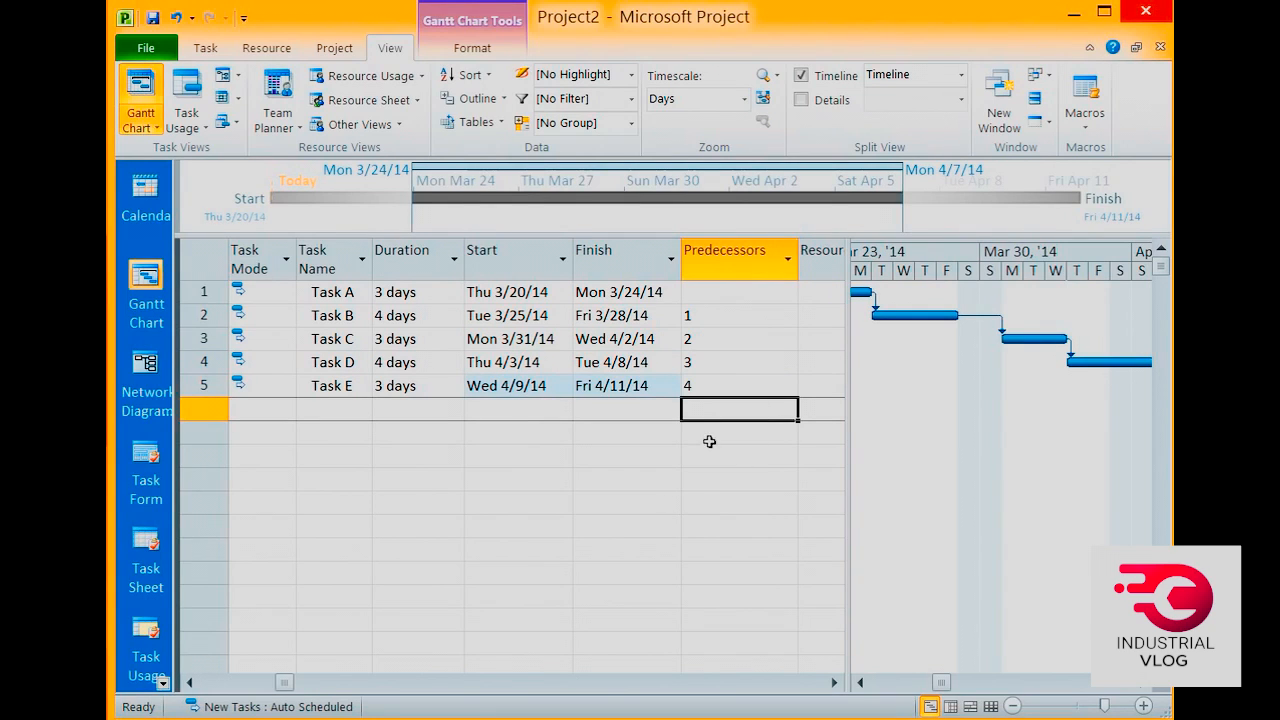
Enlarge the Gantt chart area and turn on the project summary task
{"action": "left_click", "coordinate": [189, 682]}
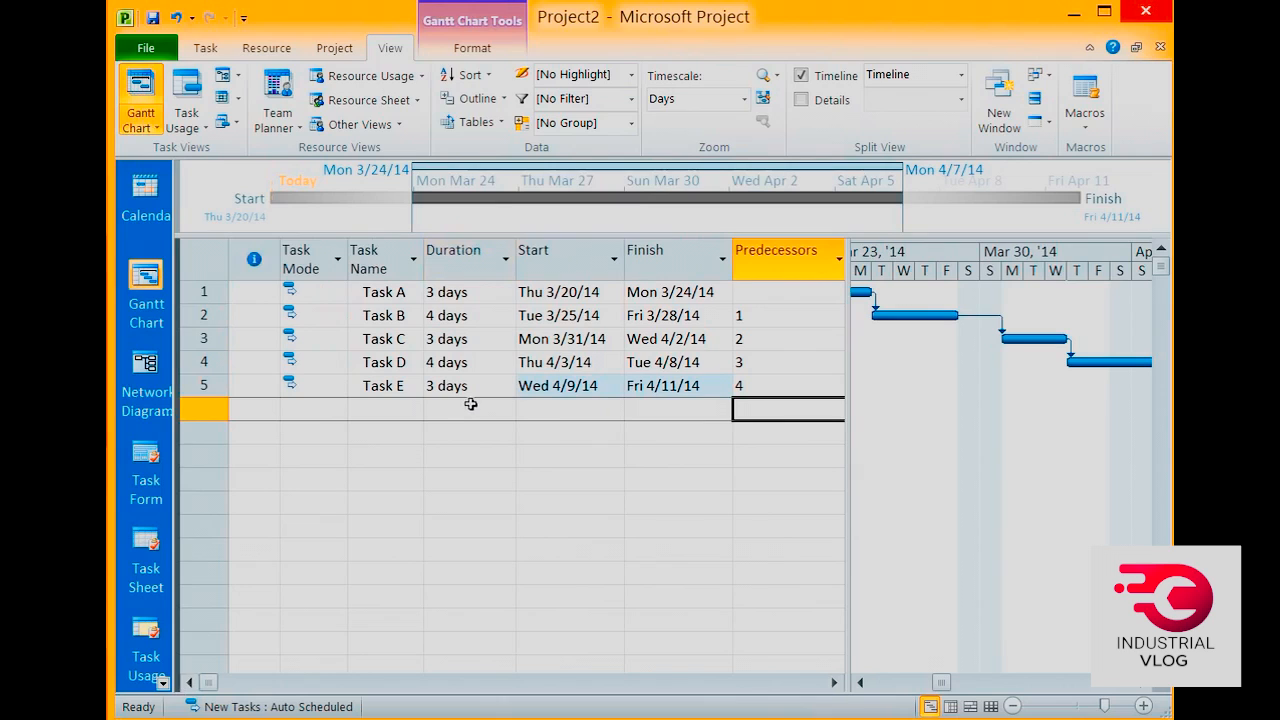
{"action": "left_click_drag", "start_coordinate": [848, 384], "coordinate": [731, 385]}
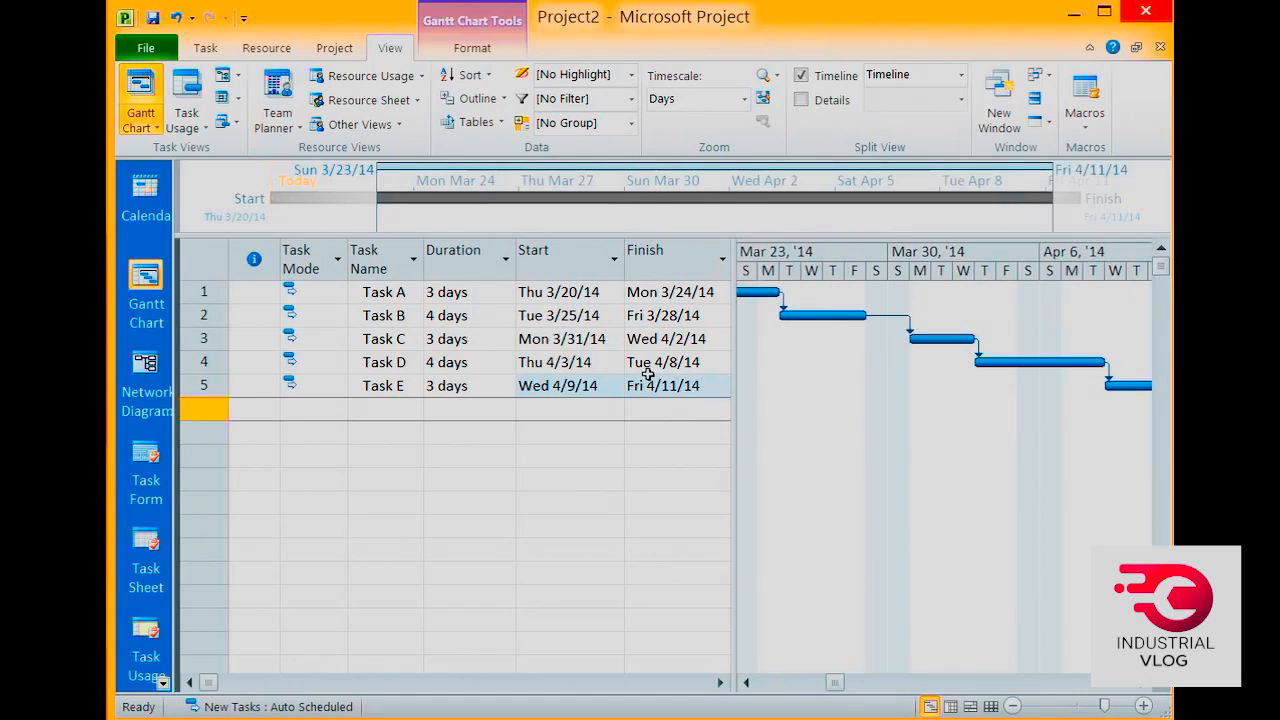
{"action": "left_click", "coordinate": [475, 49]}
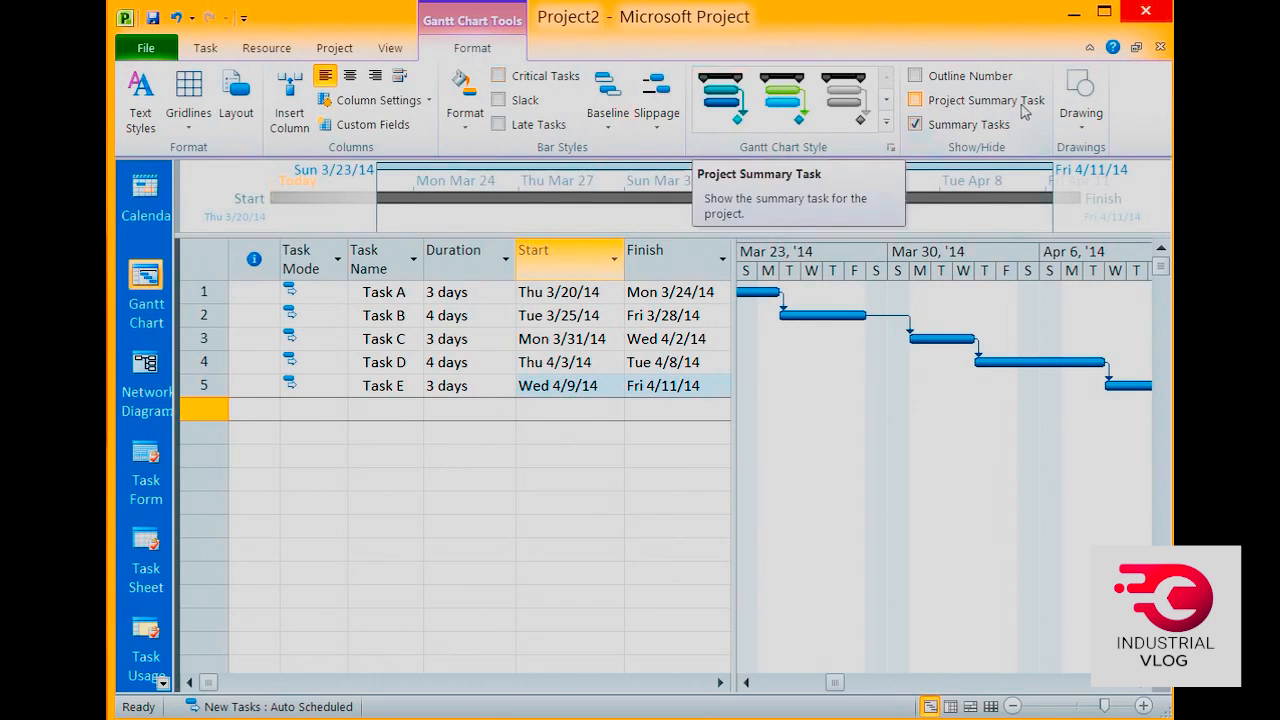
{"action": "left_click", "coordinate": [980, 108]}
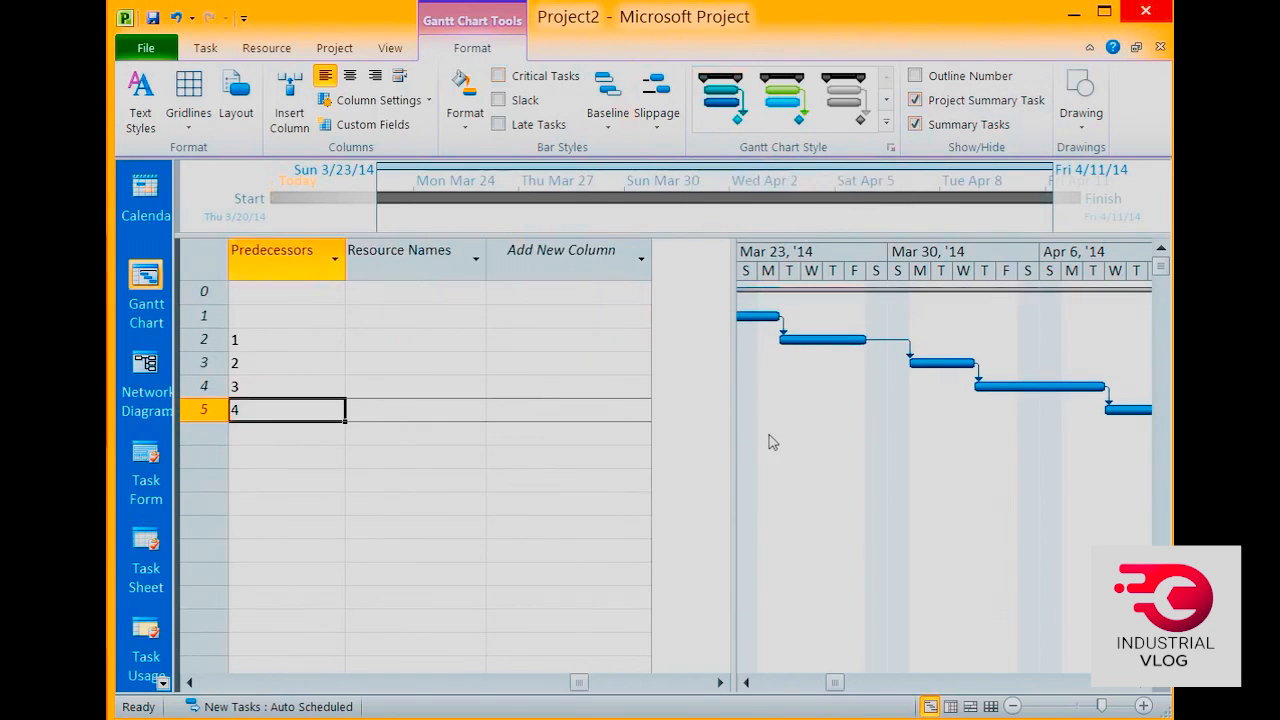
Widen the Gantt chart area further and examine the summary bar above the linked tasks
{"action": "left_click_drag", "start_coordinate": [734, 659], "coordinate": [568, 660]}
{"action": "left_click", "coordinate": [580, 682]}
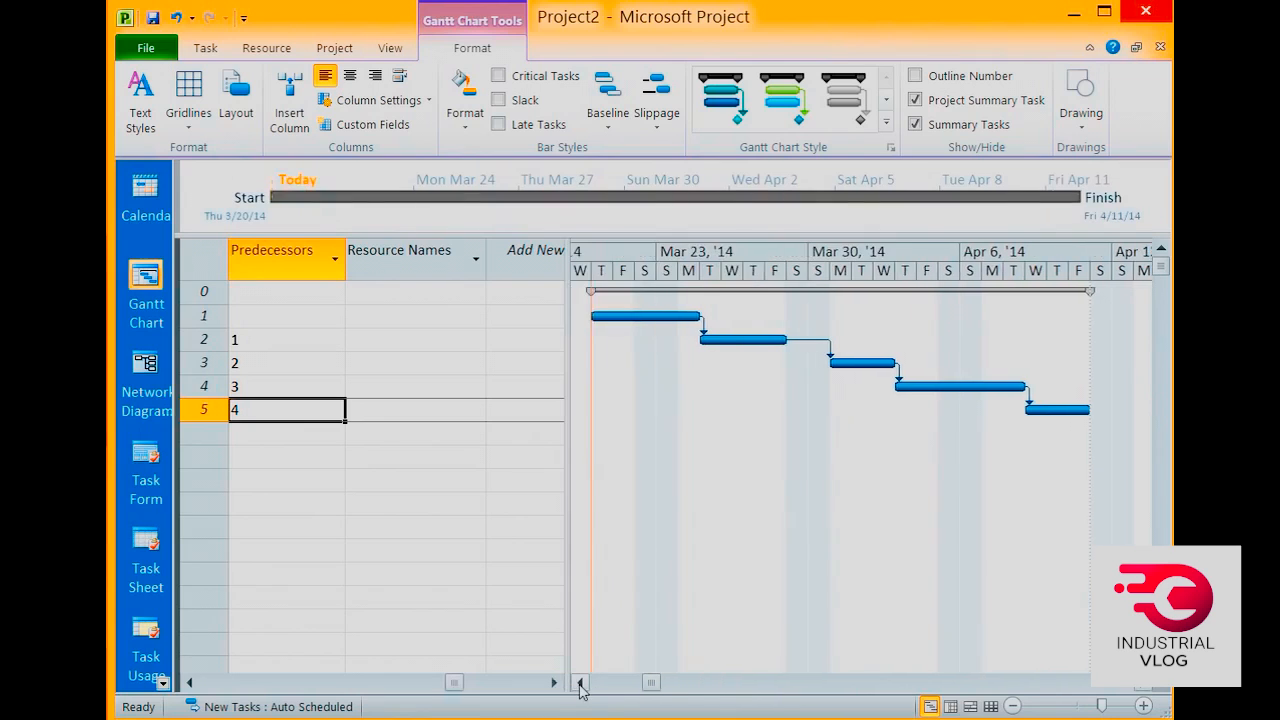
{"action": "left_click", "coordinate": [1144, 685]}
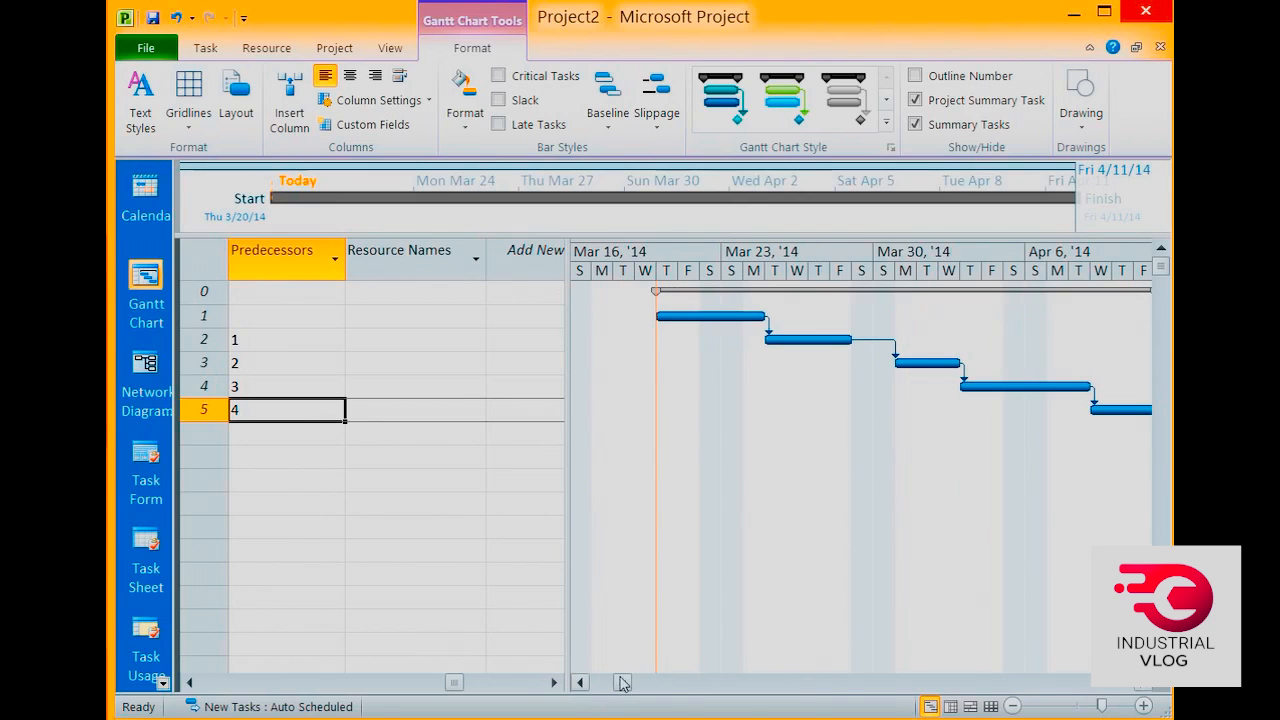
Widen the Task Name column and extend the task table so its columns show up to Predecessors
{"action": "left_click", "coordinate": [190, 682]}
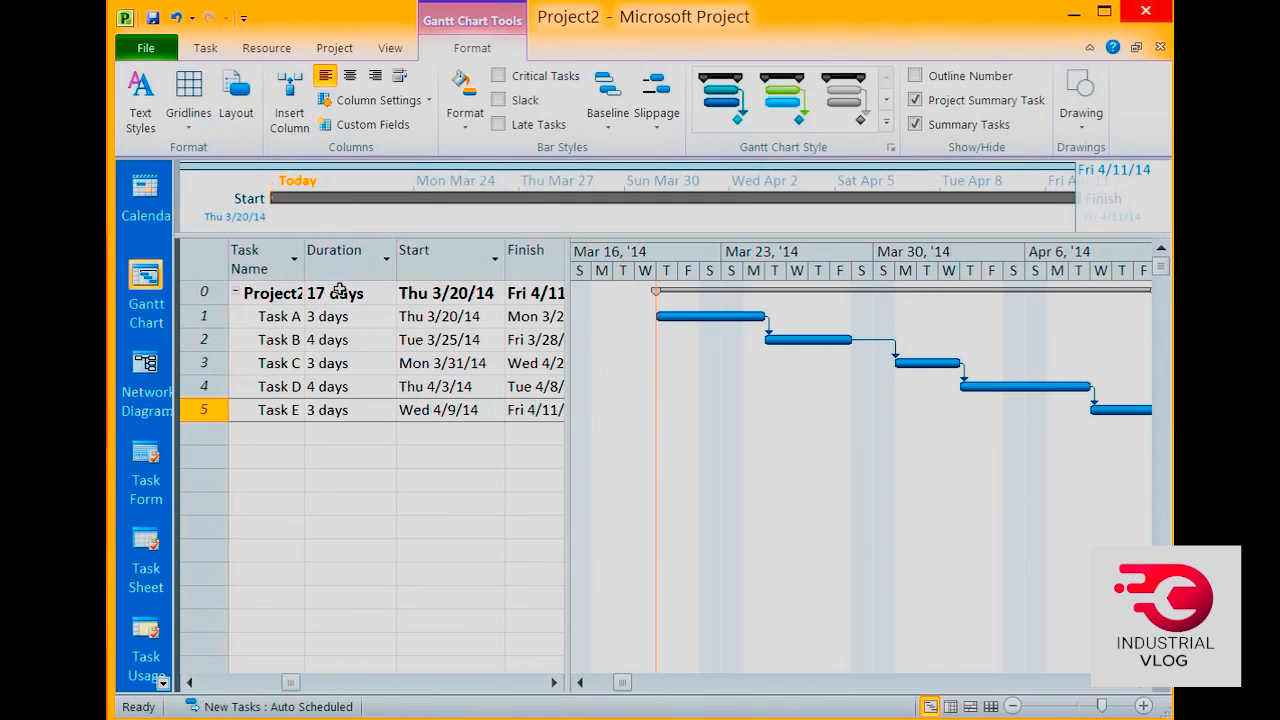
{"action": "left_click_drag", "start_coordinate": [303, 258], "coordinate": [331, 265]}
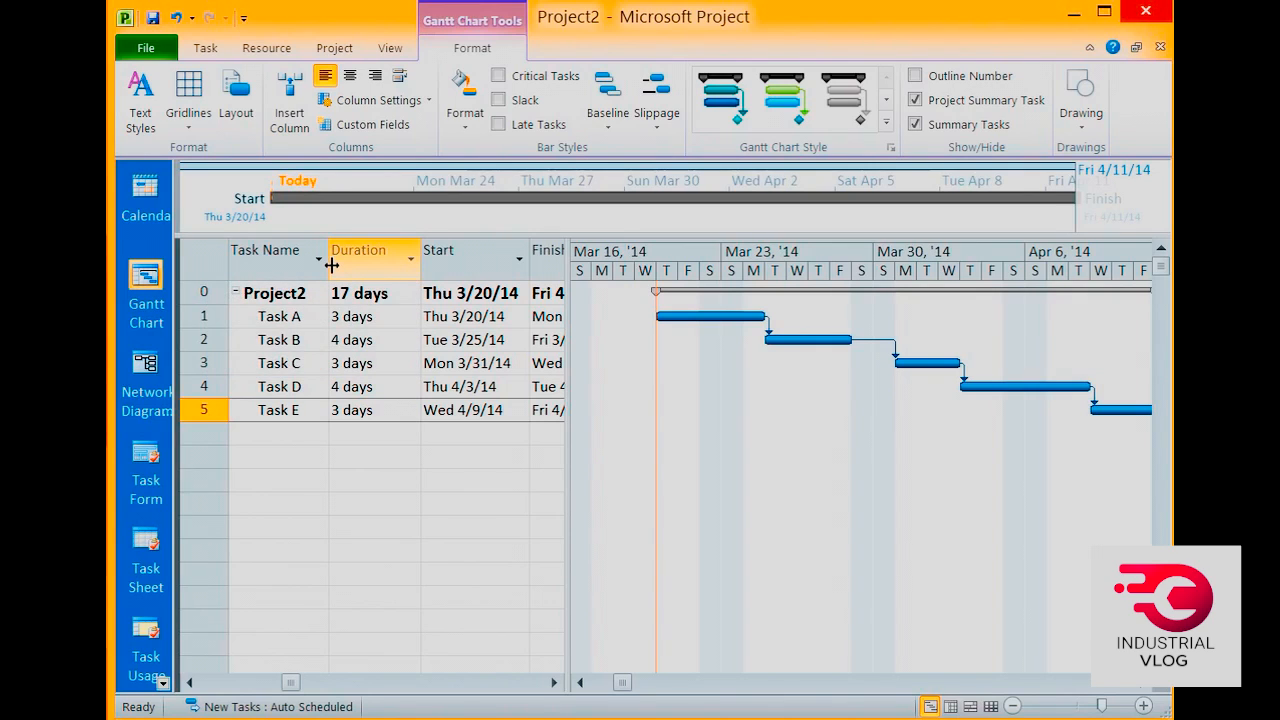
{"action": "left_click_drag", "start_coordinate": [566, 364], "coordinate": [757, 370]}
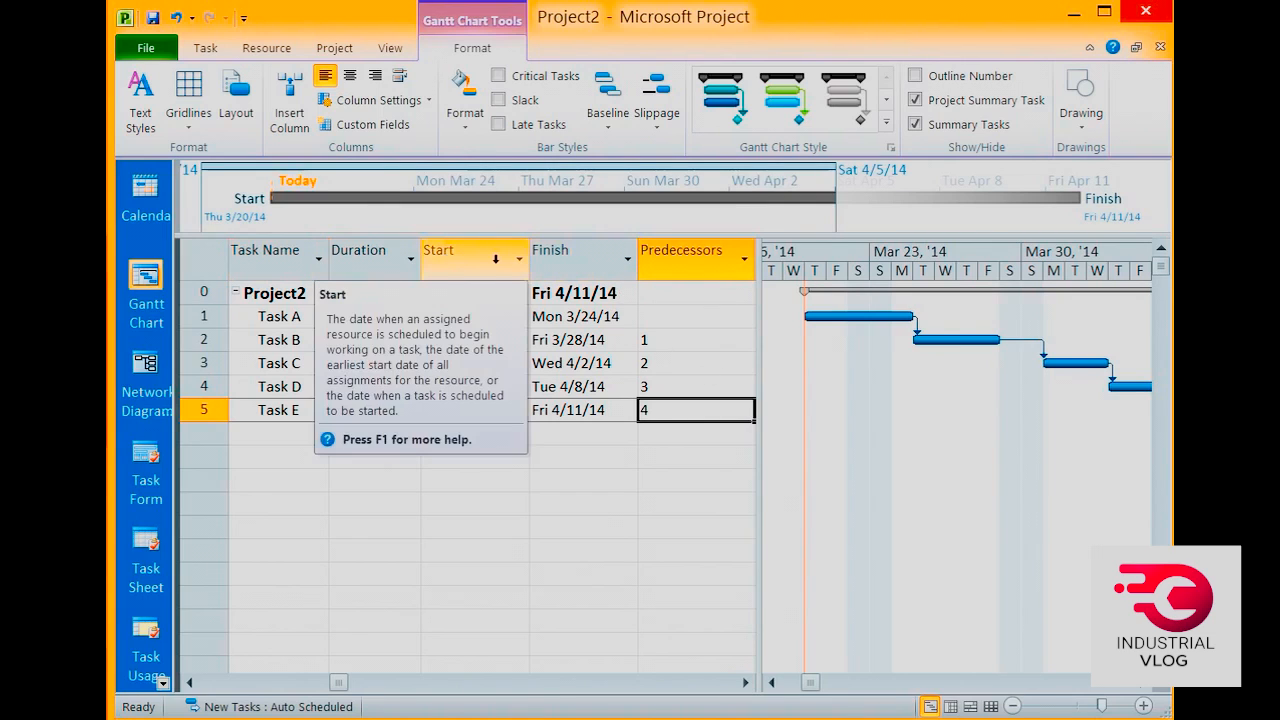
Hide the Start, Finish and Resource Names columns in the task table
{"action": "right_click", "coordinate": [495, 258]}
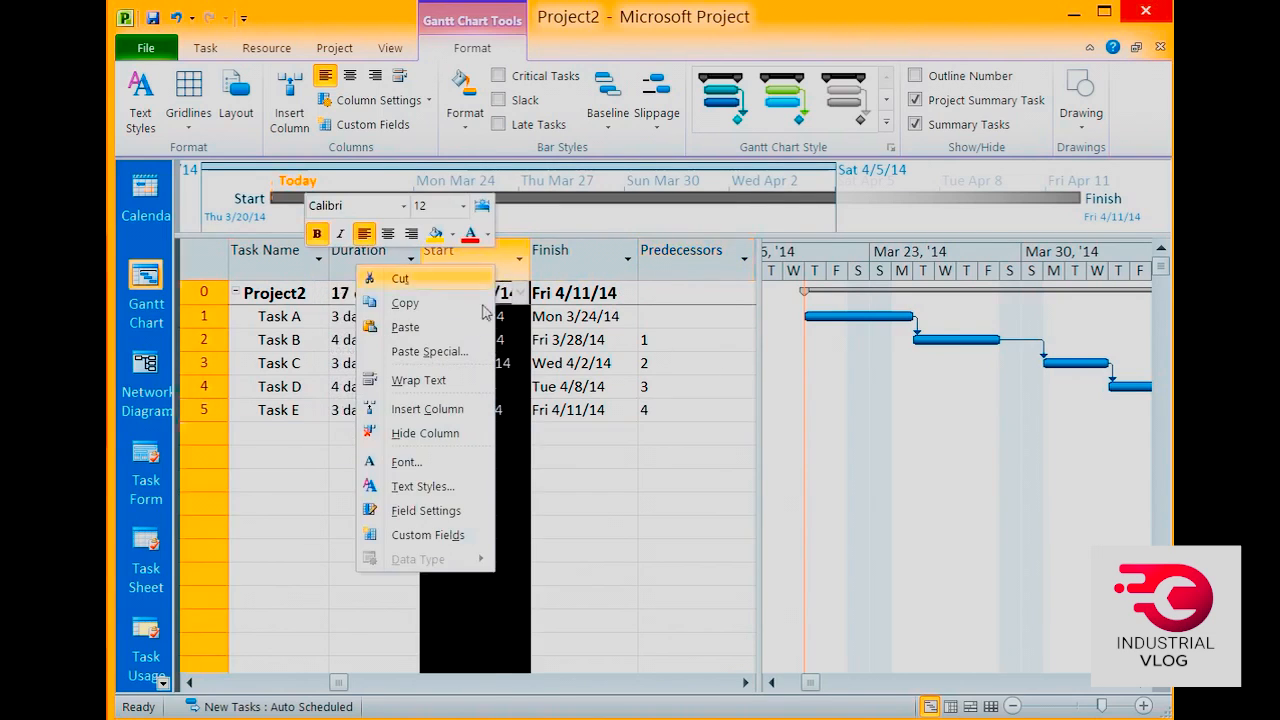
{"action": "left_click", "coordinate": [450, 435]}
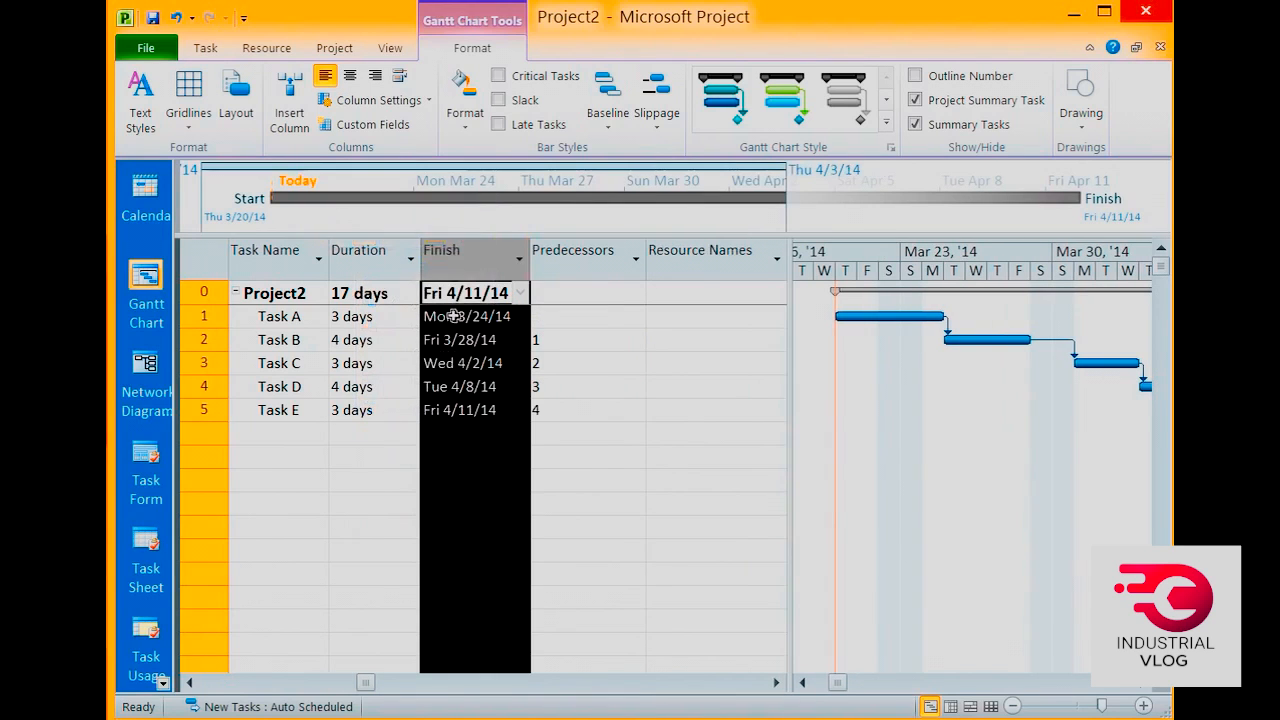
{"action": "right_click", "coordinate": [458, 258]}
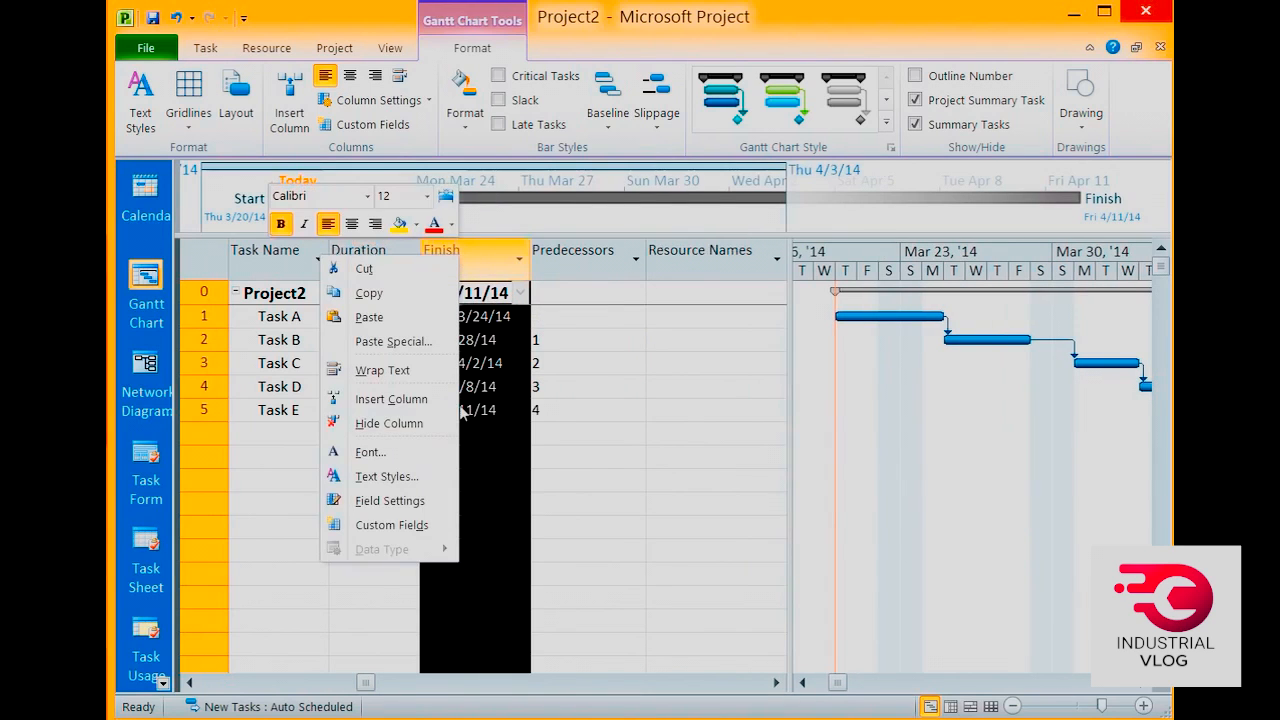
{"action": "left_click", "coordinate": [420, 434]}
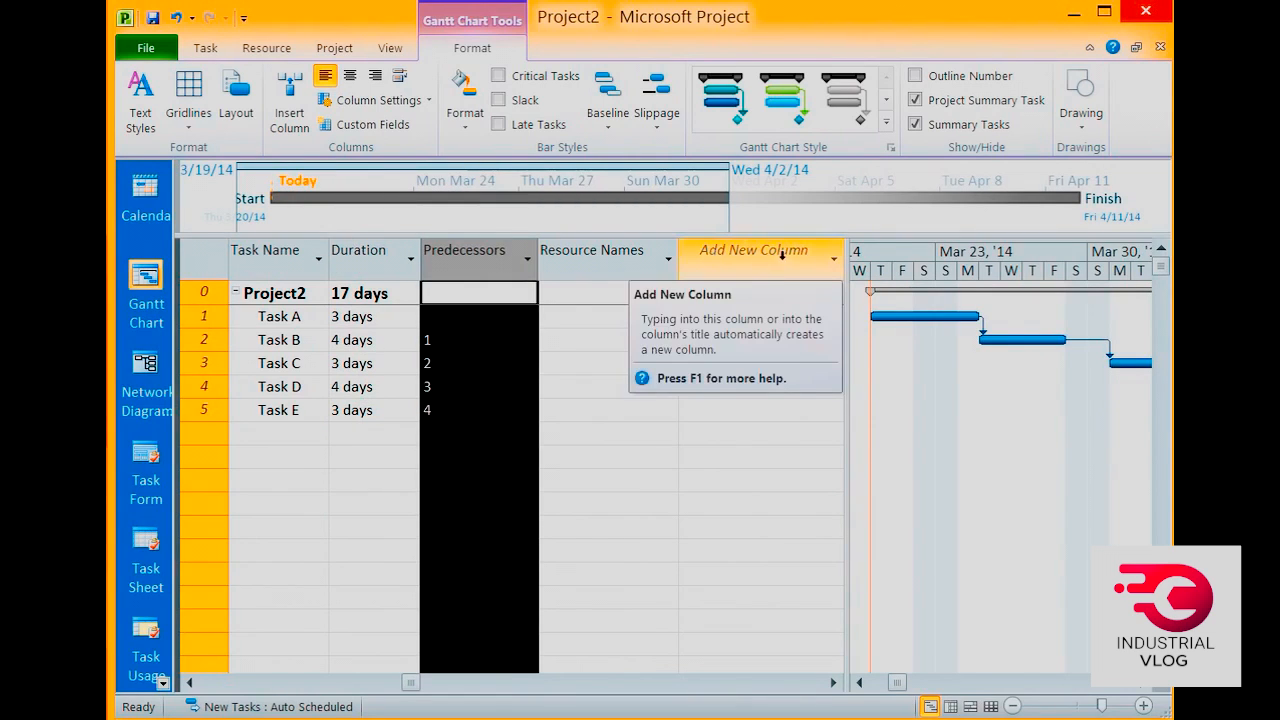
{"action": "right_click", "coordinate": [600, 255]}
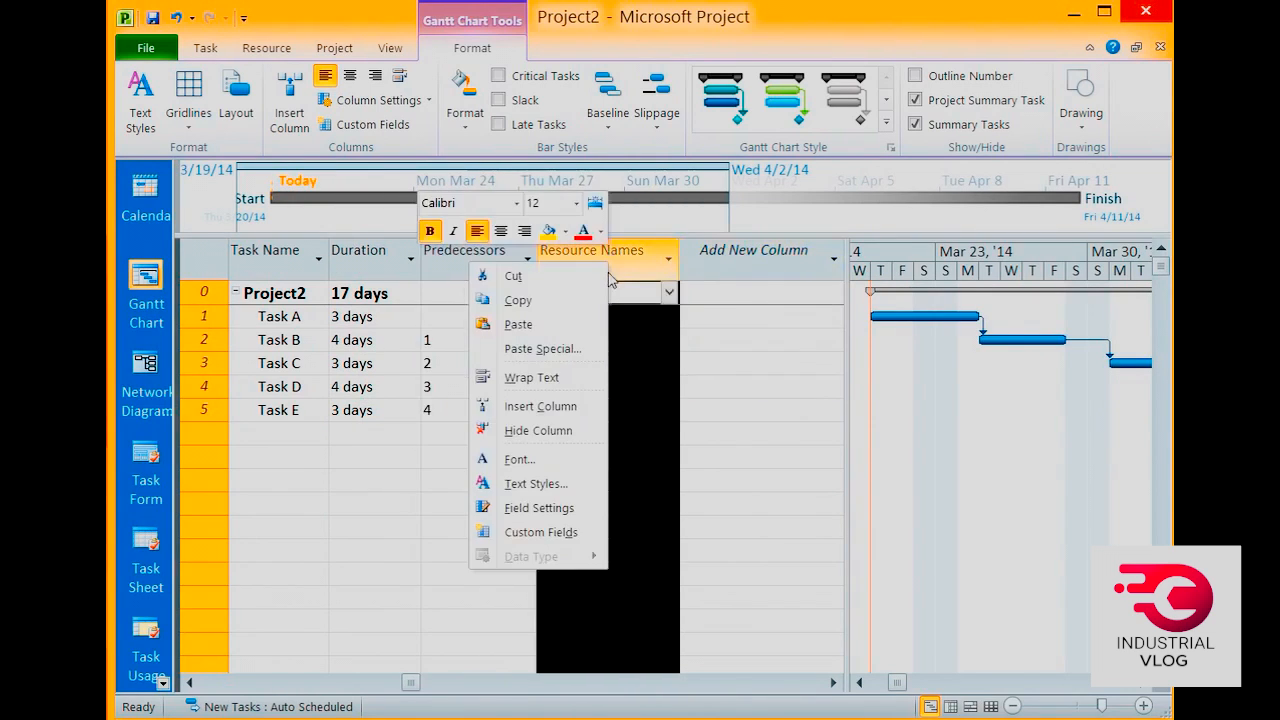
{"action": "left_click", "coordinate": [537, 431]}
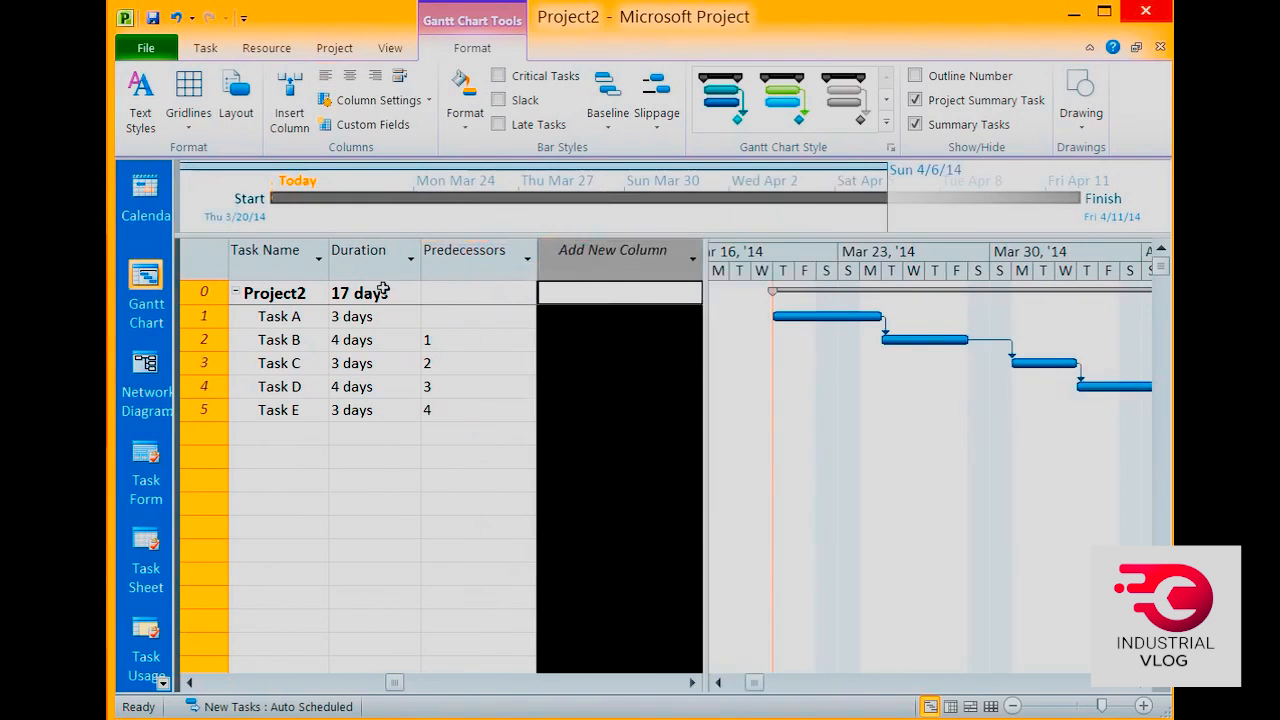
Insert a Cost column before Duration and widen the task table until the Add New Column heading fits
{"action": "left_click", "coordinate": [360, 252]}
{"action": "right_click", "coordinate": [385, 288]}
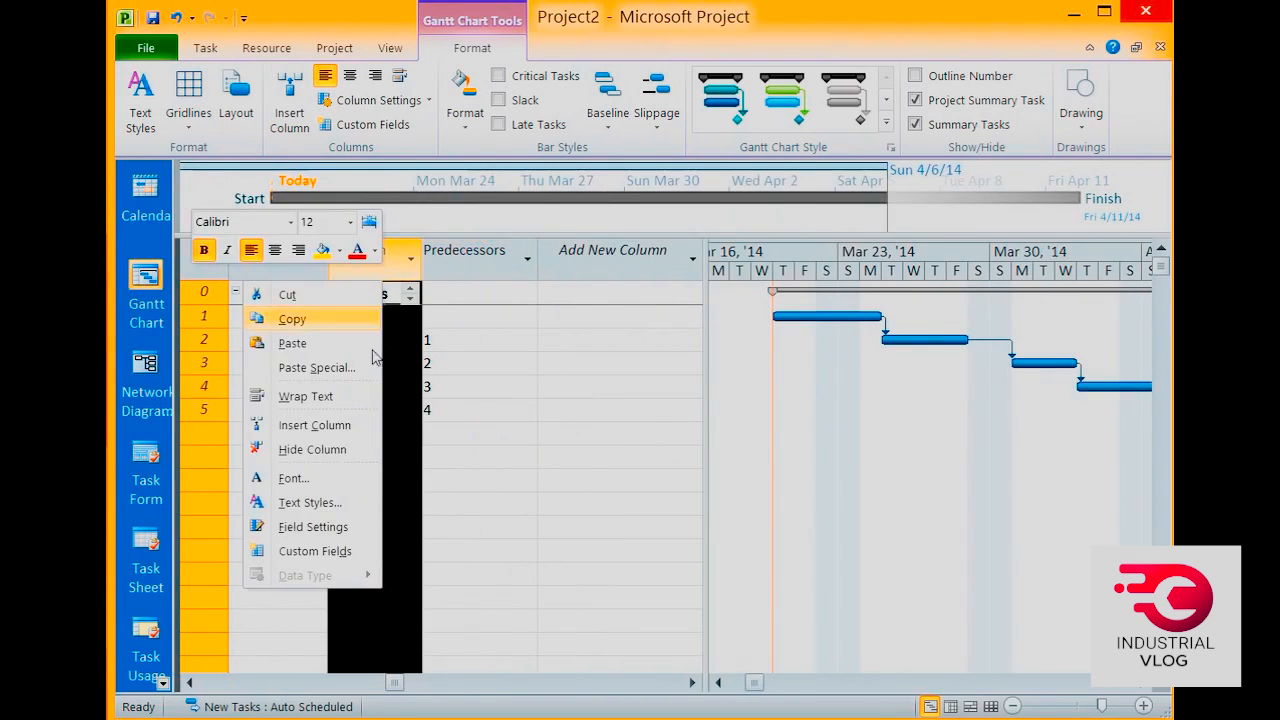
{"action": "left_click", "coordinate": [340, 426]}
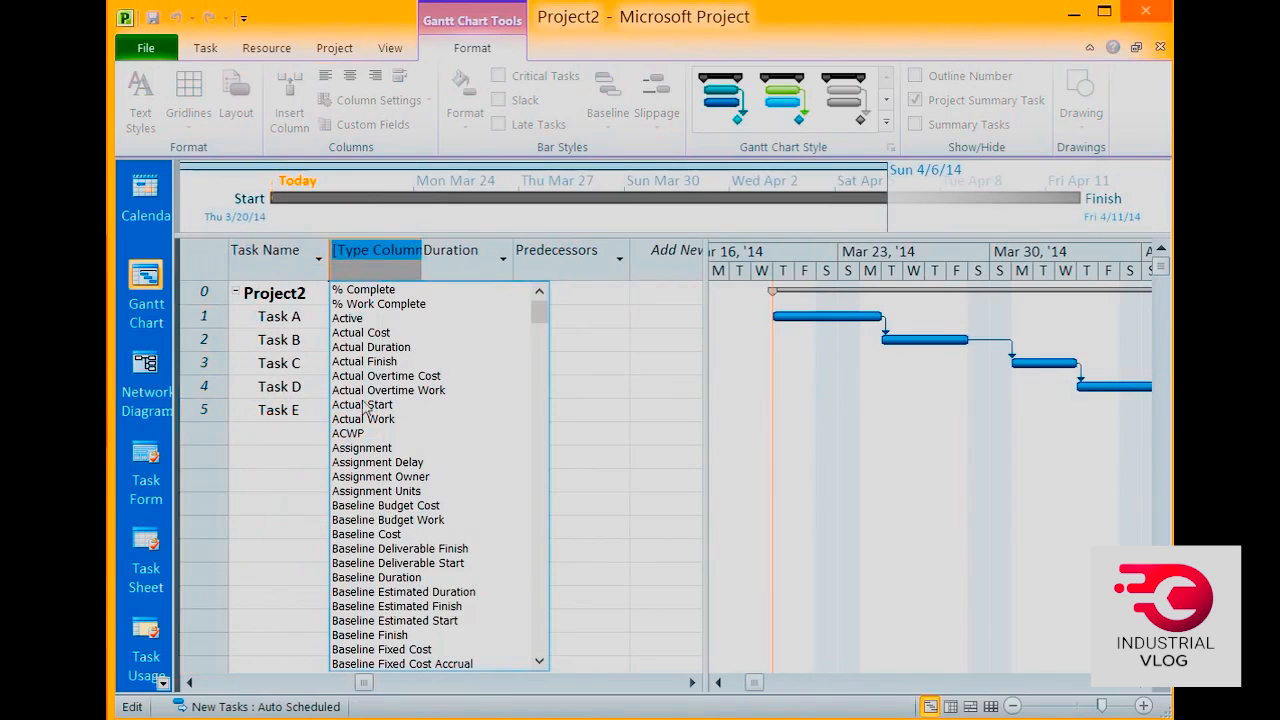
{"action": "type", "text": "co"}
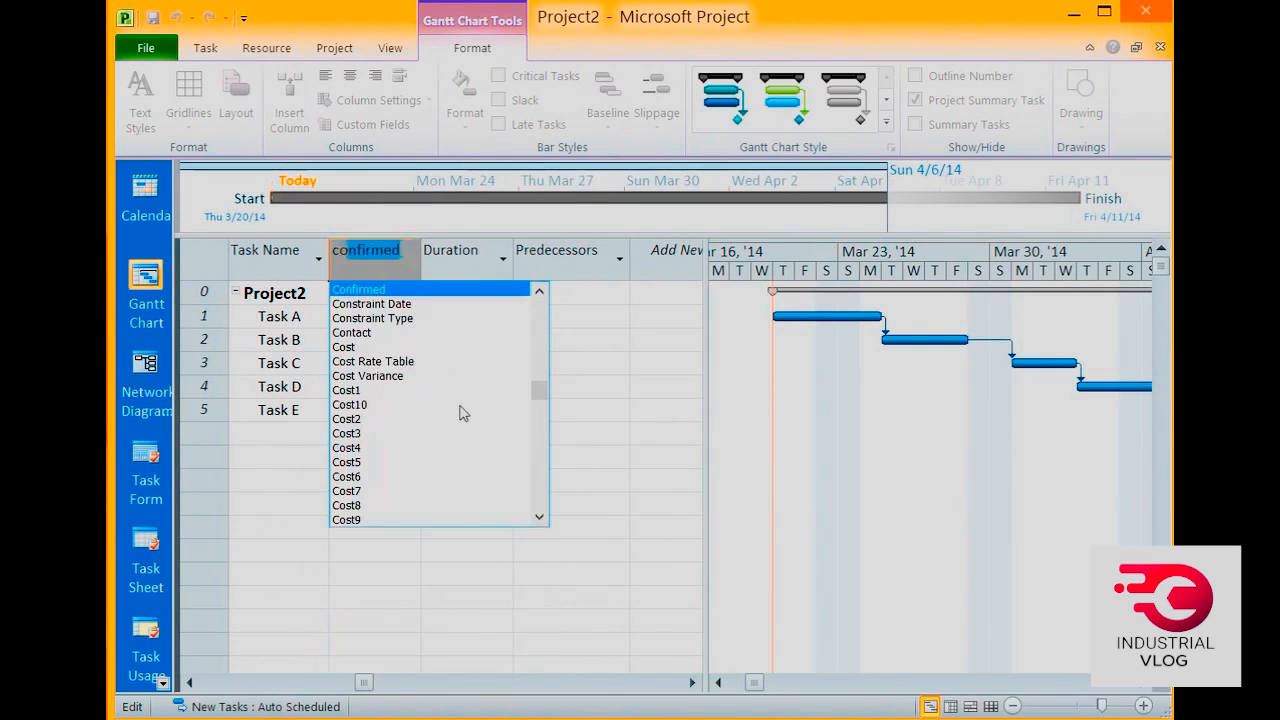
{"action": "type", "text": "st"}
{"action": "key", "text": "Return"}
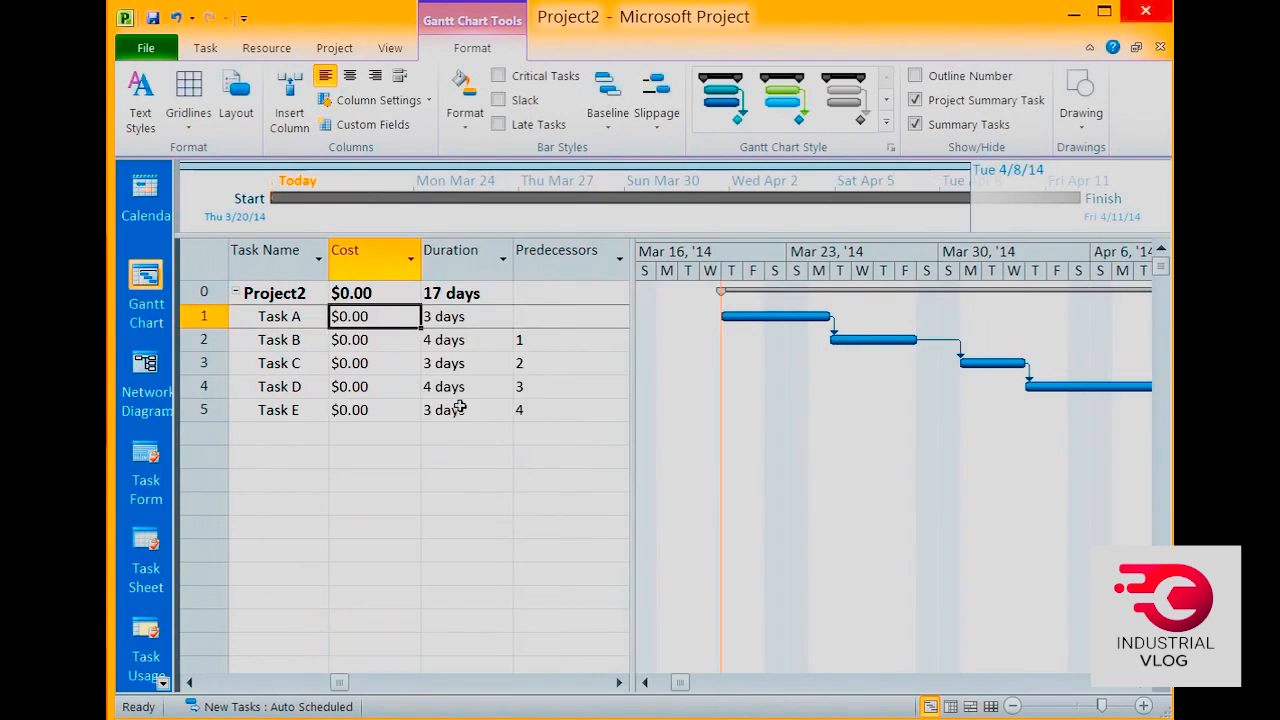
{"action": "left_click_drag", "start_coordinate": [630, 405], "coordinate": [708, 405]}
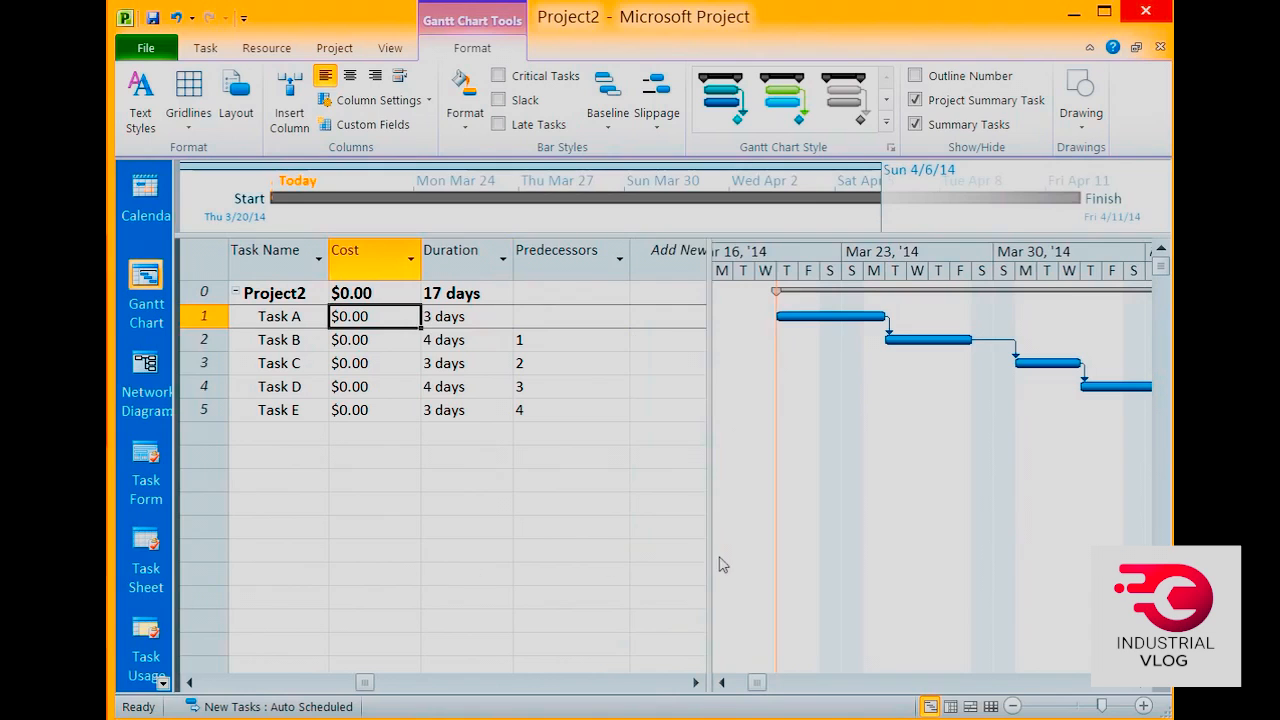
{"action": "left_click_drag", "start_coordinate": [709, 560], "coordinate": [800, 552]}
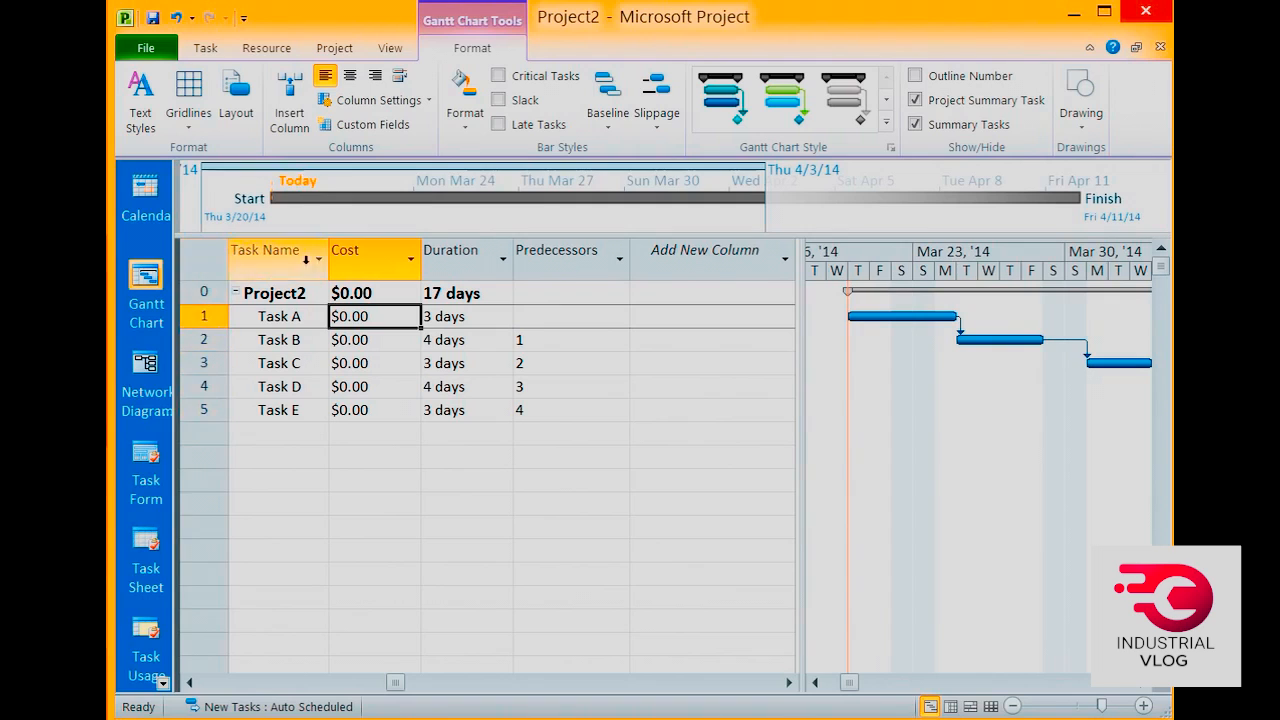
Switch the task table to Schedule, back to Entry, and on to Tracking to compare their columns
{"action": "right_click", "coordinate": [207, 266]}
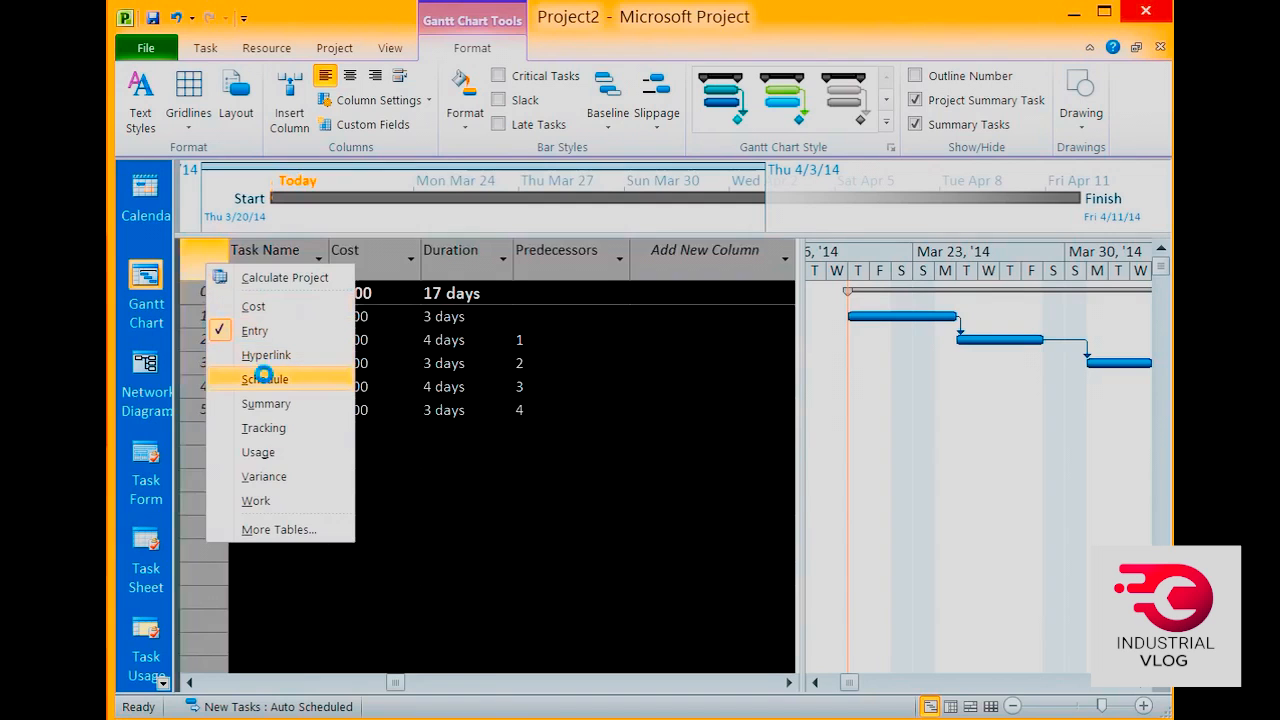
{"action": "left_click", "coordinate": [264, 379]}
{"action": "right_click", "coordinate": [208, 271]}
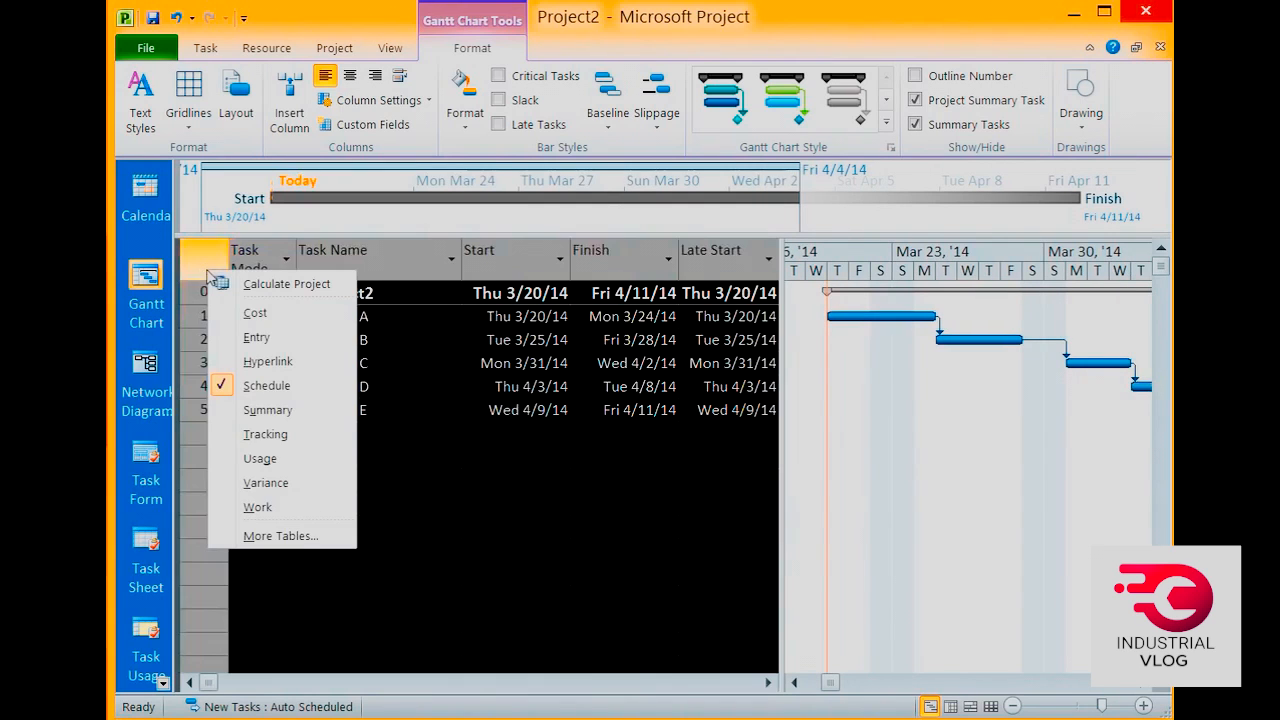
{"action": "left_click", "coordinate": [237, 329]}
{"action": "right_click", "coordinate": [207, 270]}
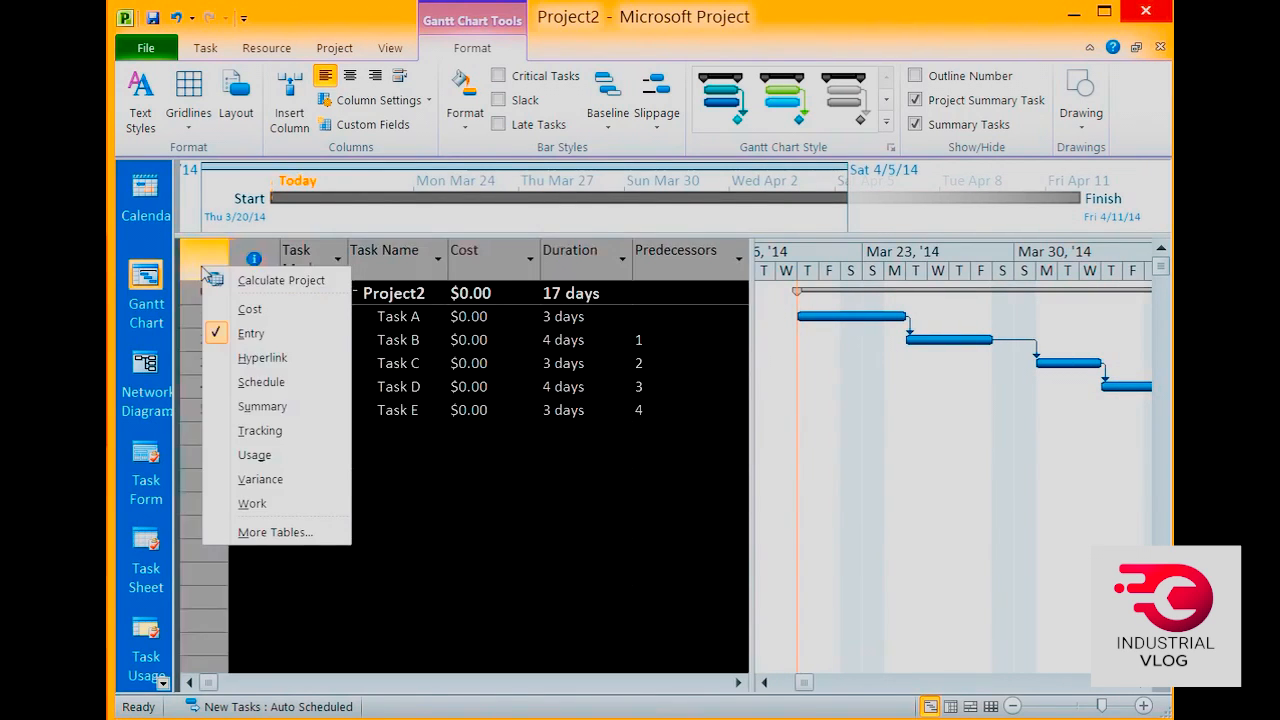
{"action": "left_click", "coordinate": [240, 432]}
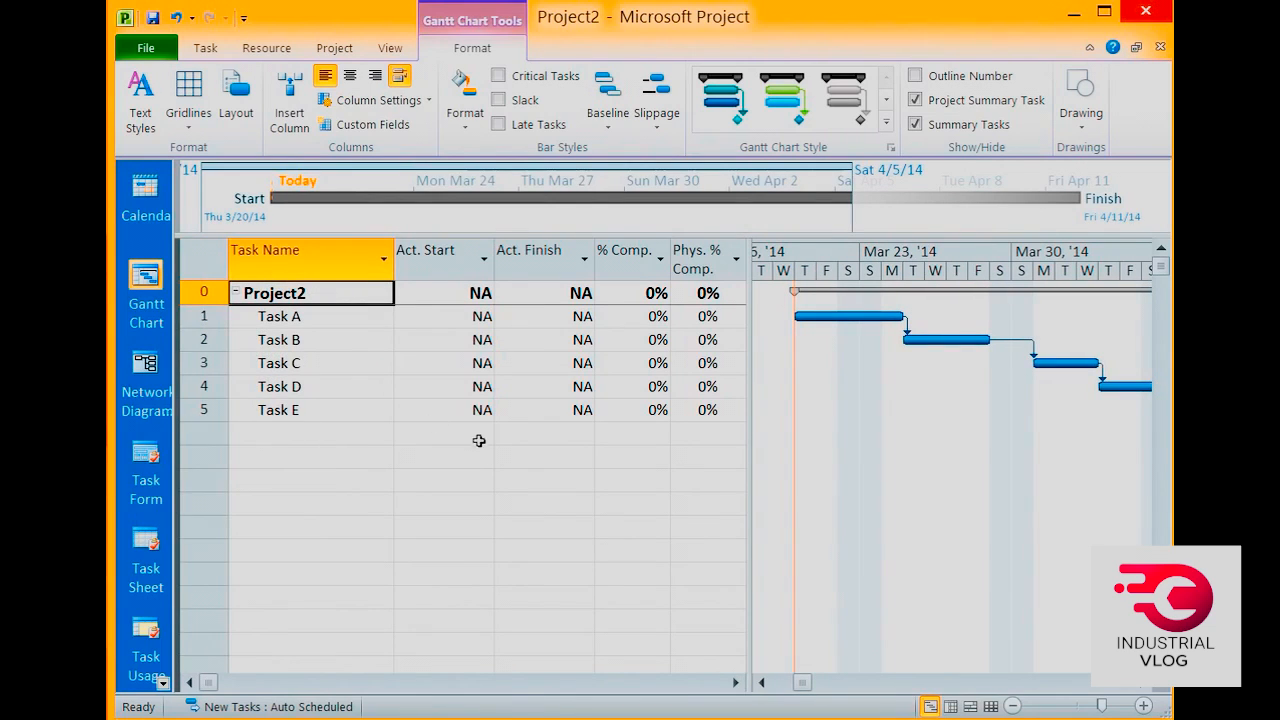
Apply the Earned Value Cost Indicators table and narrow its Planned Value and Earned Value columns
{"action": "right_click", "coordinate": [213, 256]}
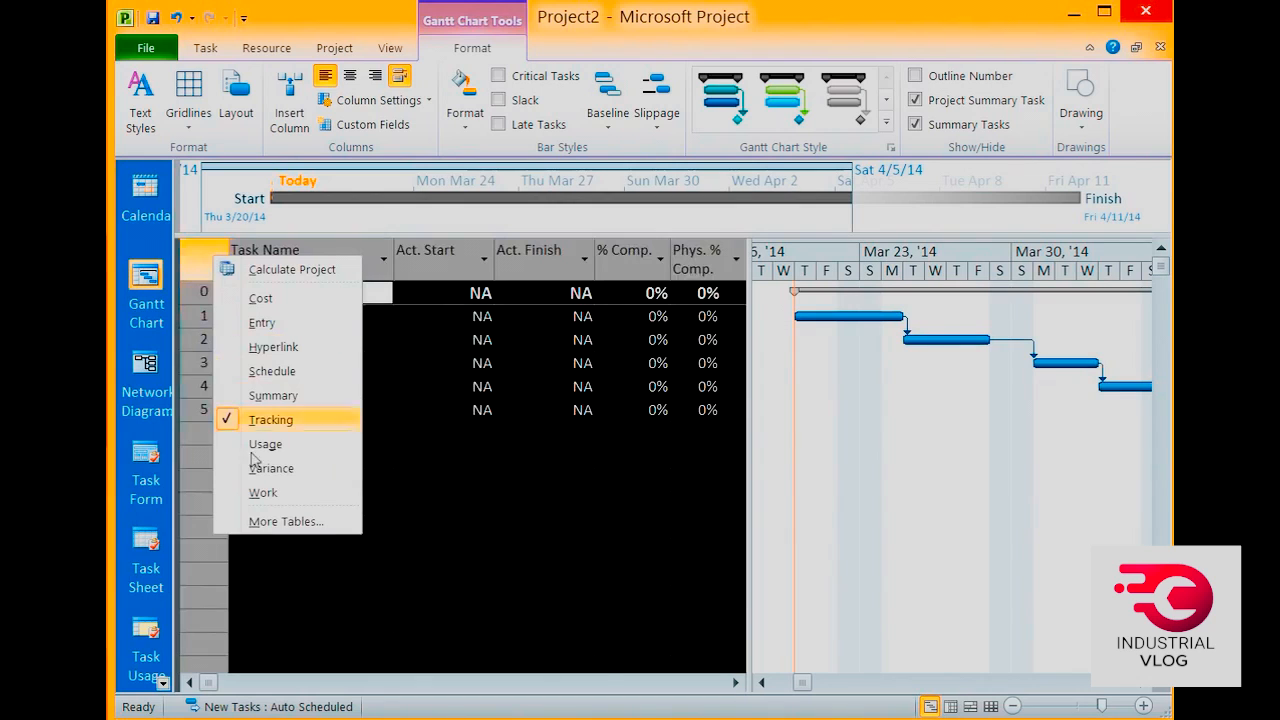
{"action": "left_click", "coordinate": [263, 522]}
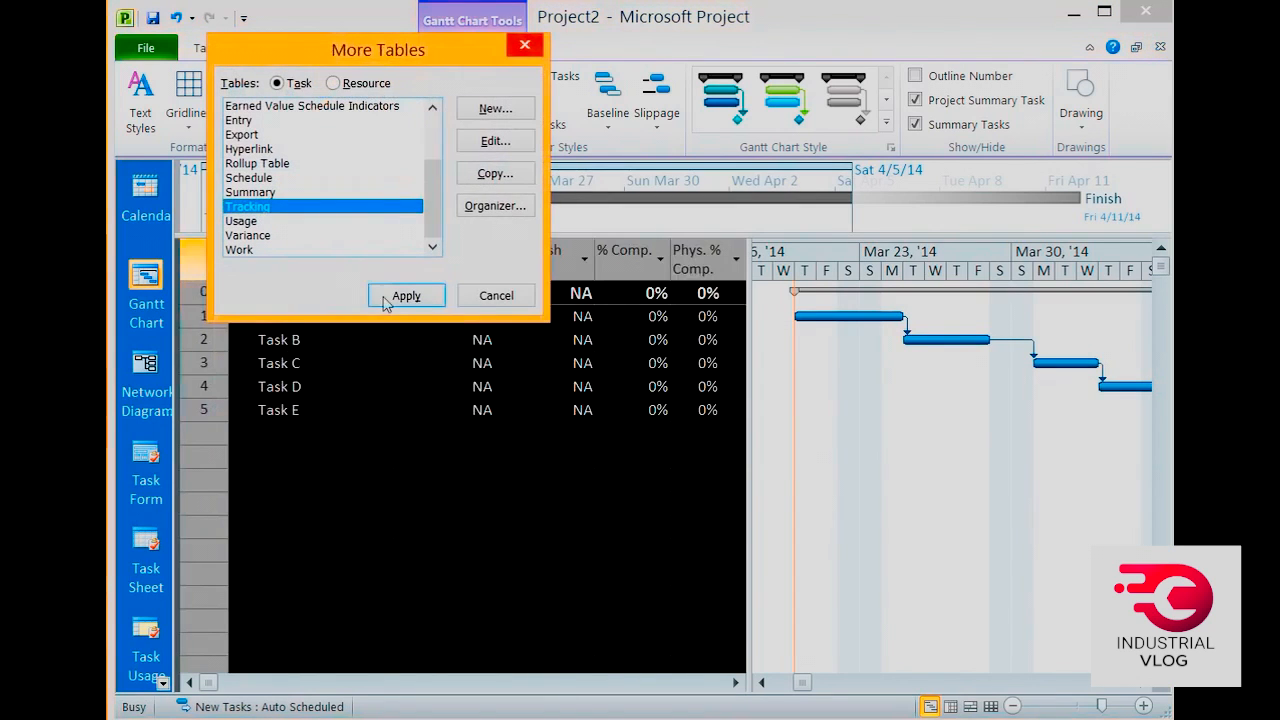
{"action": "scroll", "coordinate": [435, 178], "scroll_direction": "up", "scroll_amount": 2}
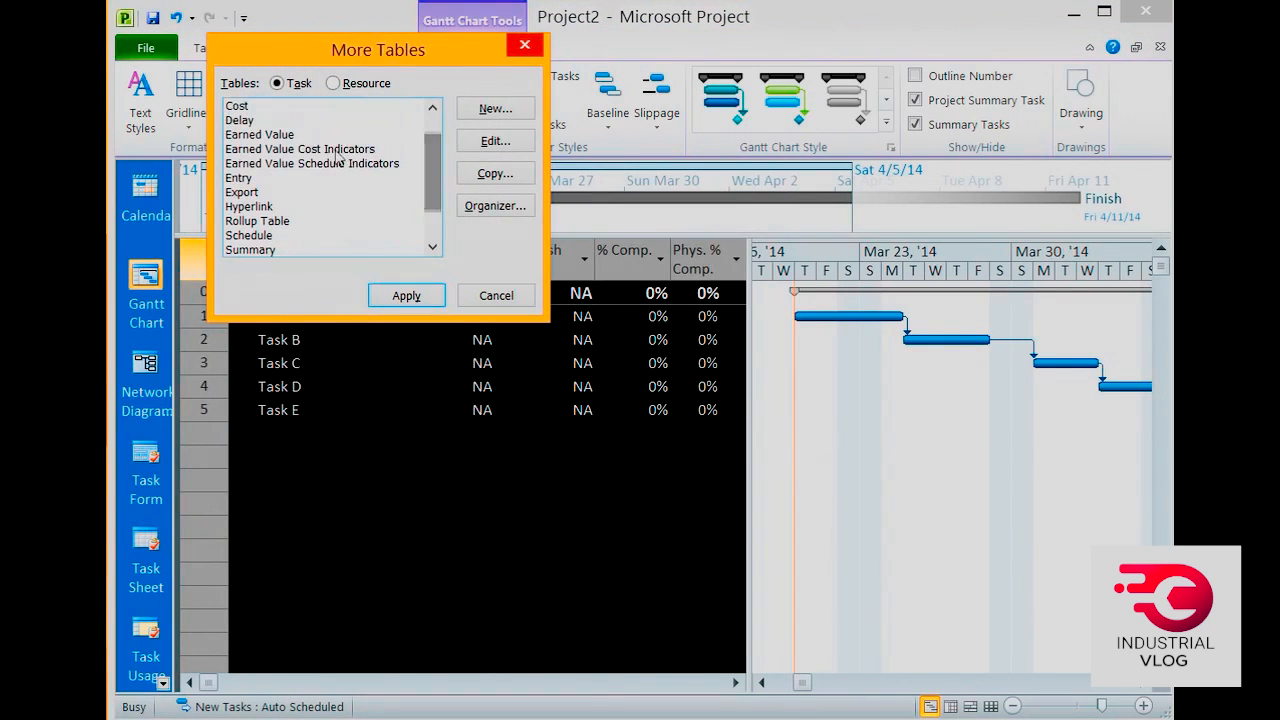
{"action": "left_click", "coordinate": [293, 149]}
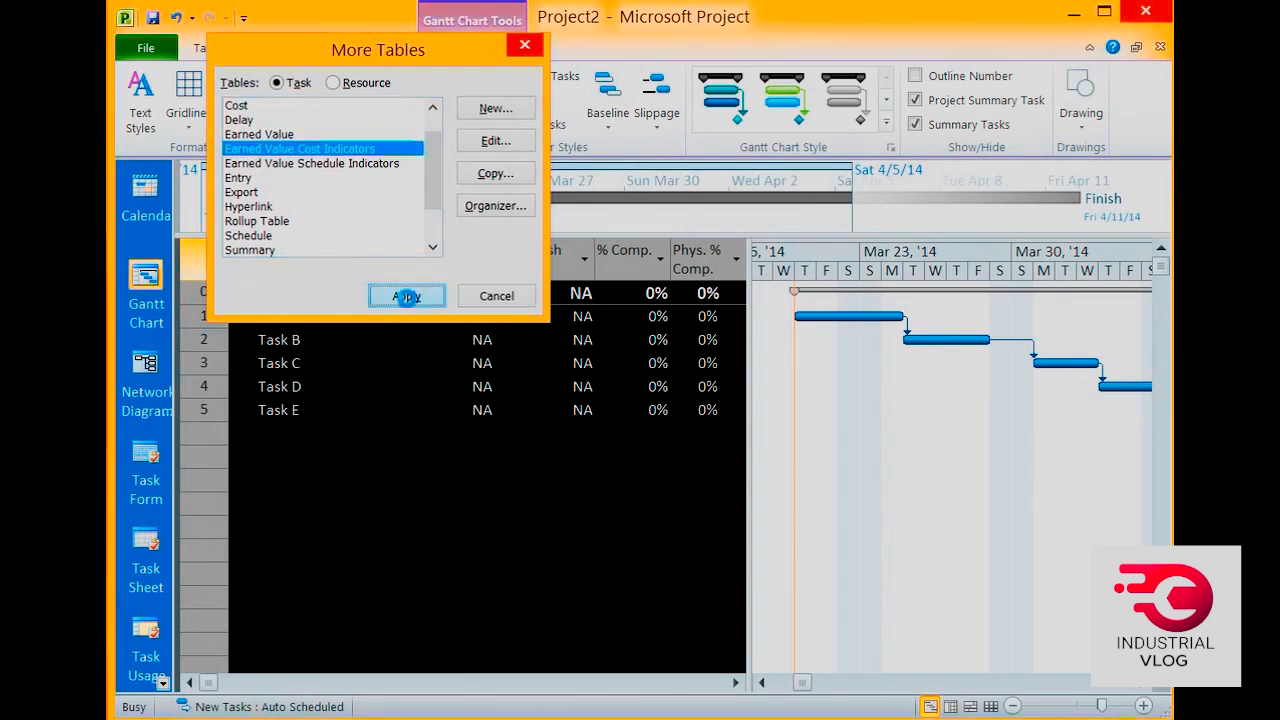
{"action": "left_click", "coordinate": [406, 295]}
{"action": "left_click_drag", "start_coordinate": [589, 264], "coordinate": [537, 266]}
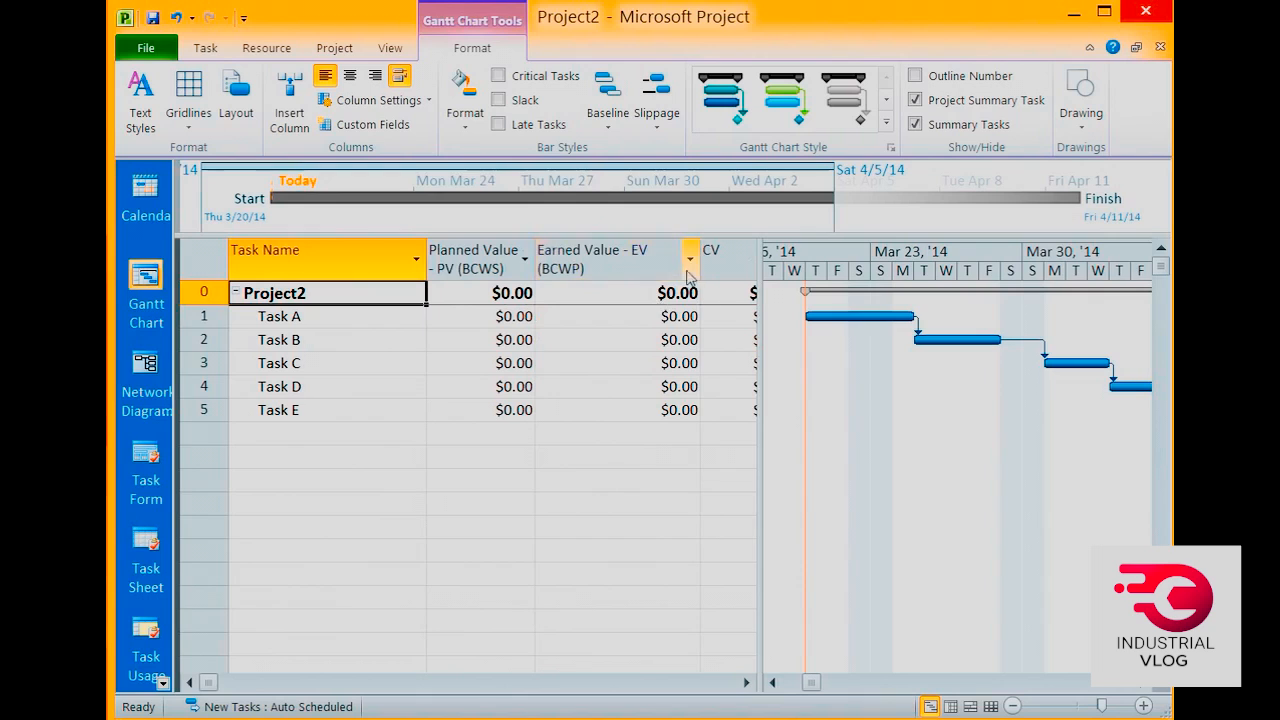
{"action": "left_click_drag", "start_coordinate": [699, 266], "coordinate": [644, 270]}
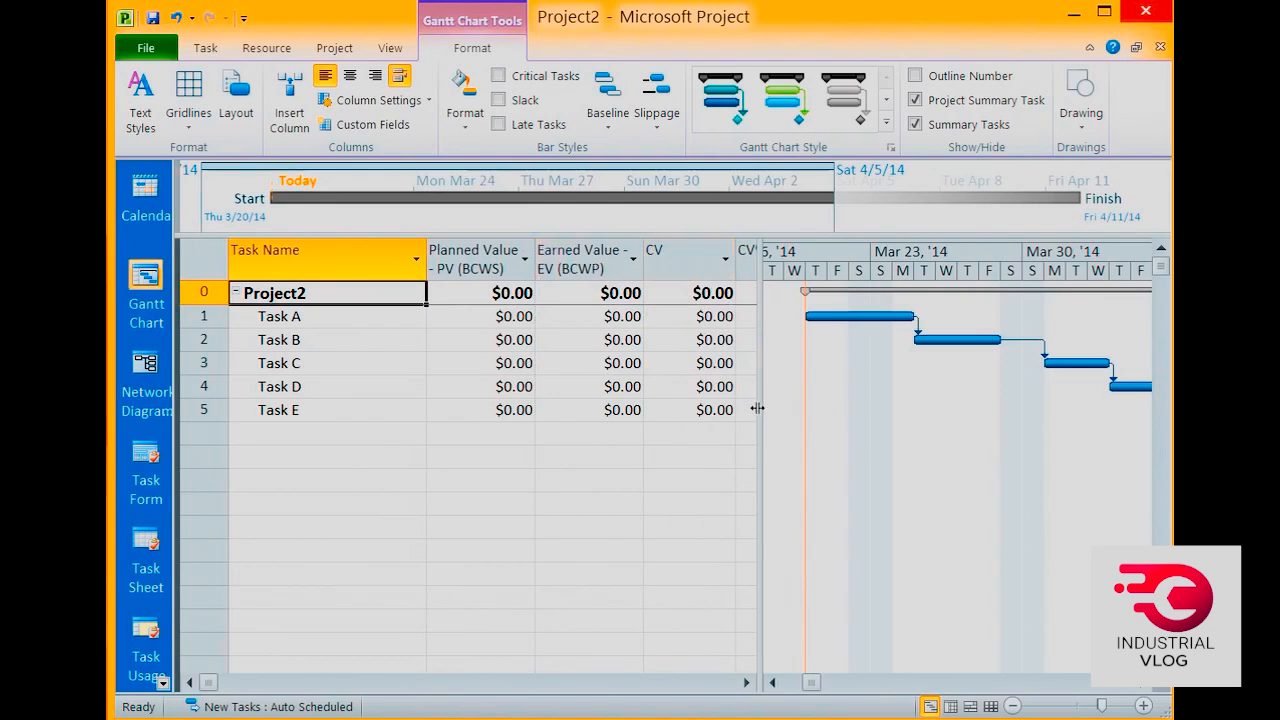
Enlarge the Gantt chart area and switch the task table back to Entry
{"action": "left_click_drag", "start_coordinate": [757, 410], "coordinate": [668, 438]}
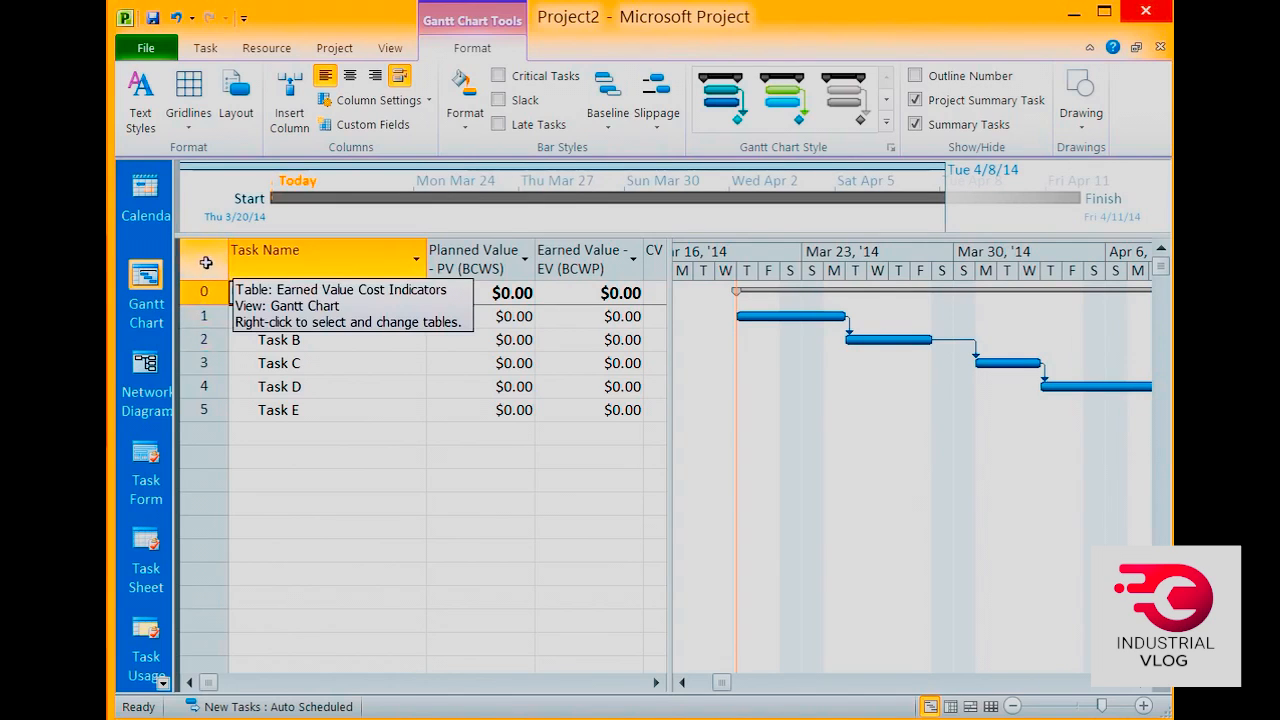
{"action": "right_click", "coordinate": [213, 273]}
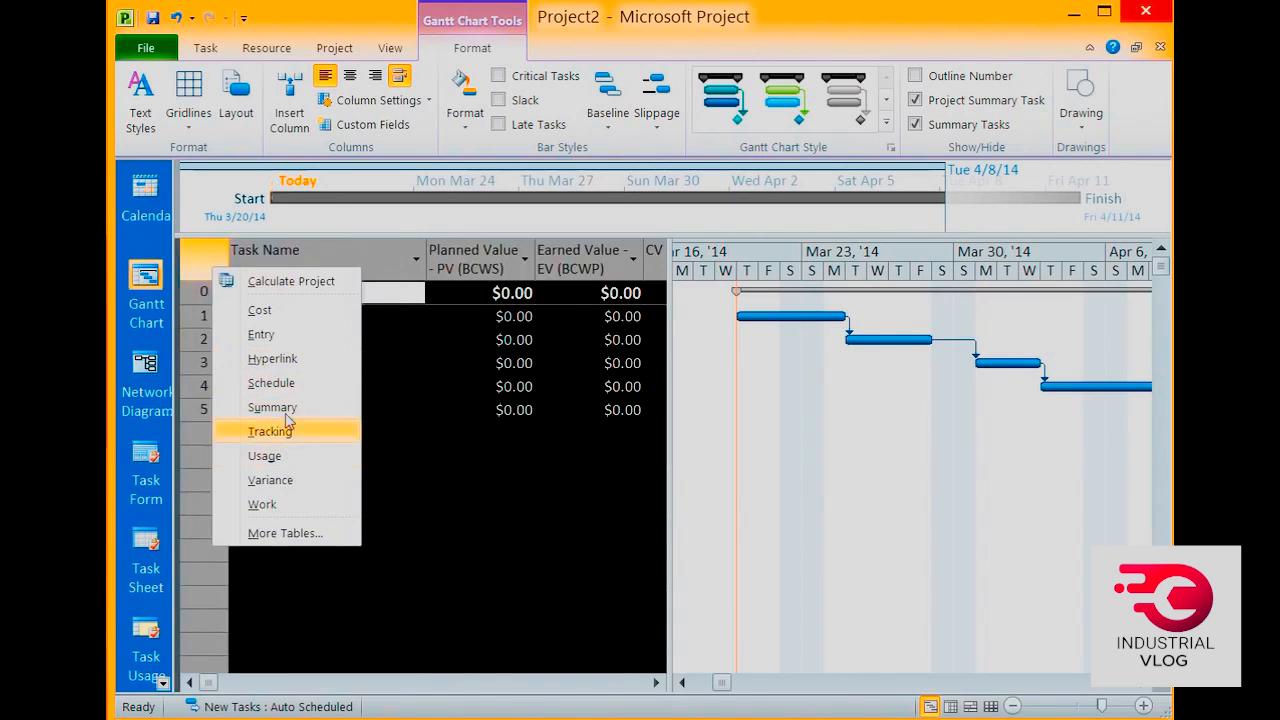
{"action": "left_click", "coordinate": [262, 335]}
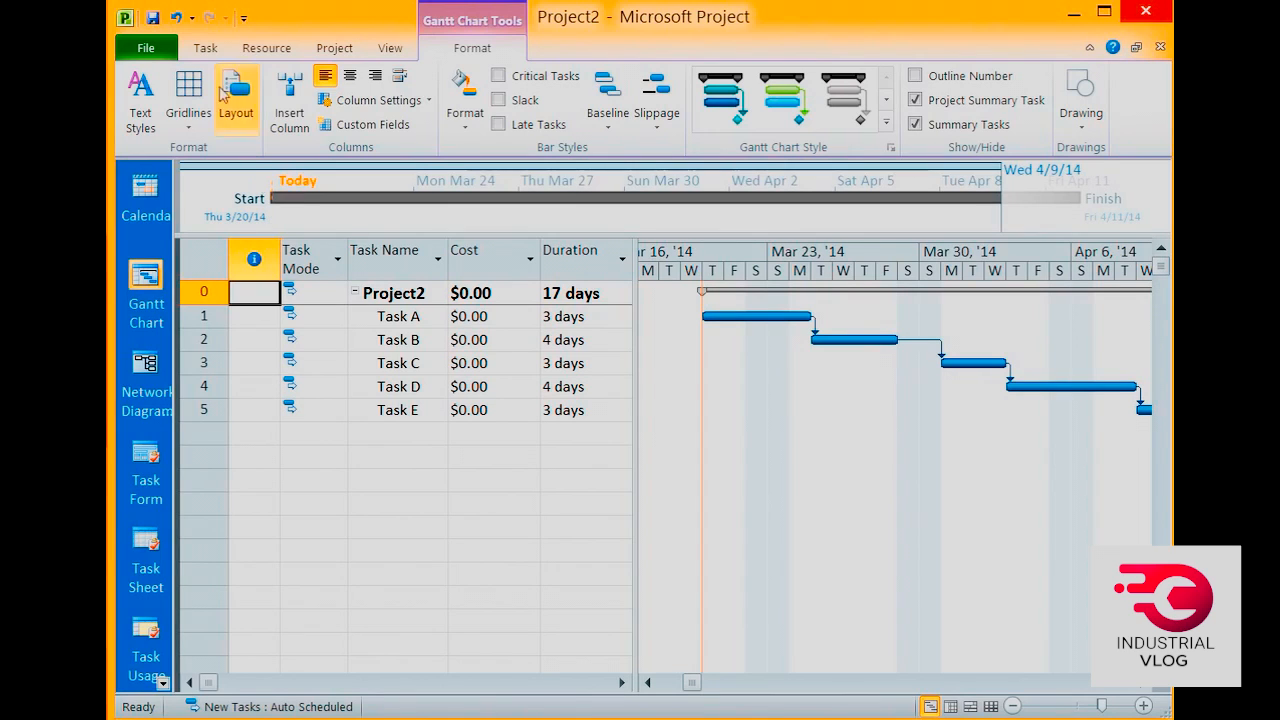
Show the project in the Calendar view and in the Network Diagram view
{"action": "left_click", "coordinate": [210, 52]}
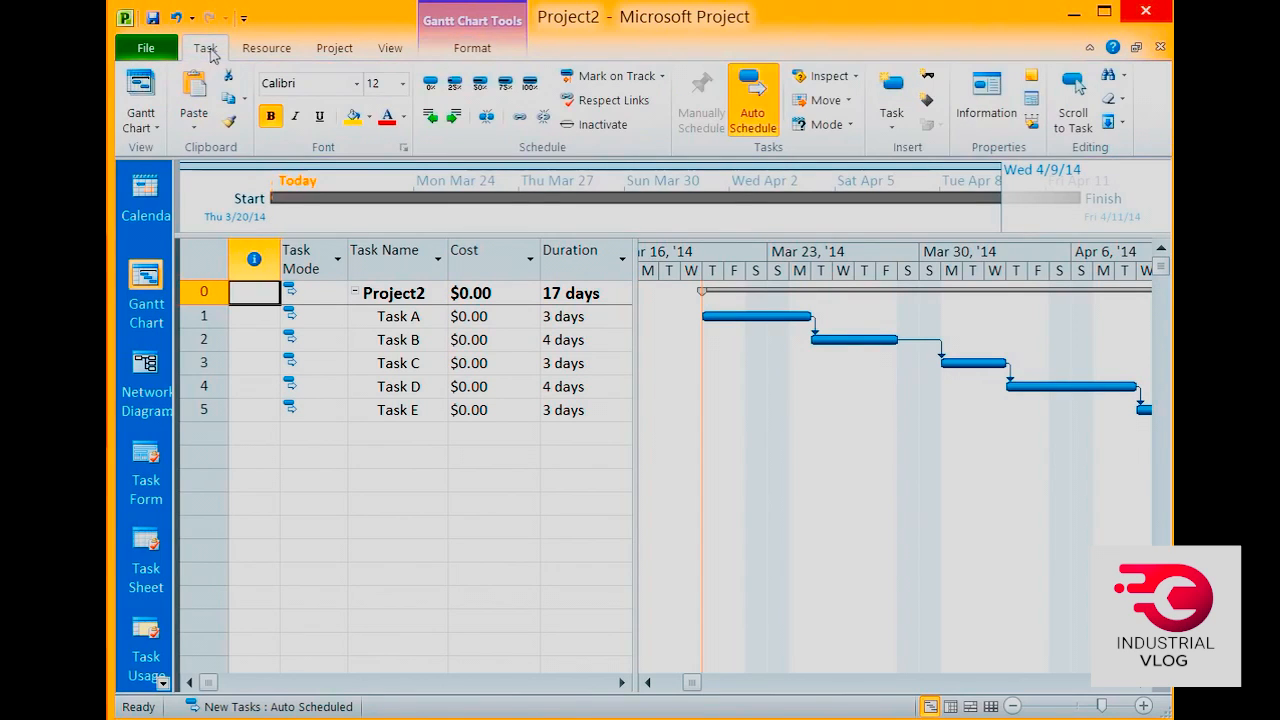
{"action": "left_click", "coordinate": [158, 128]}
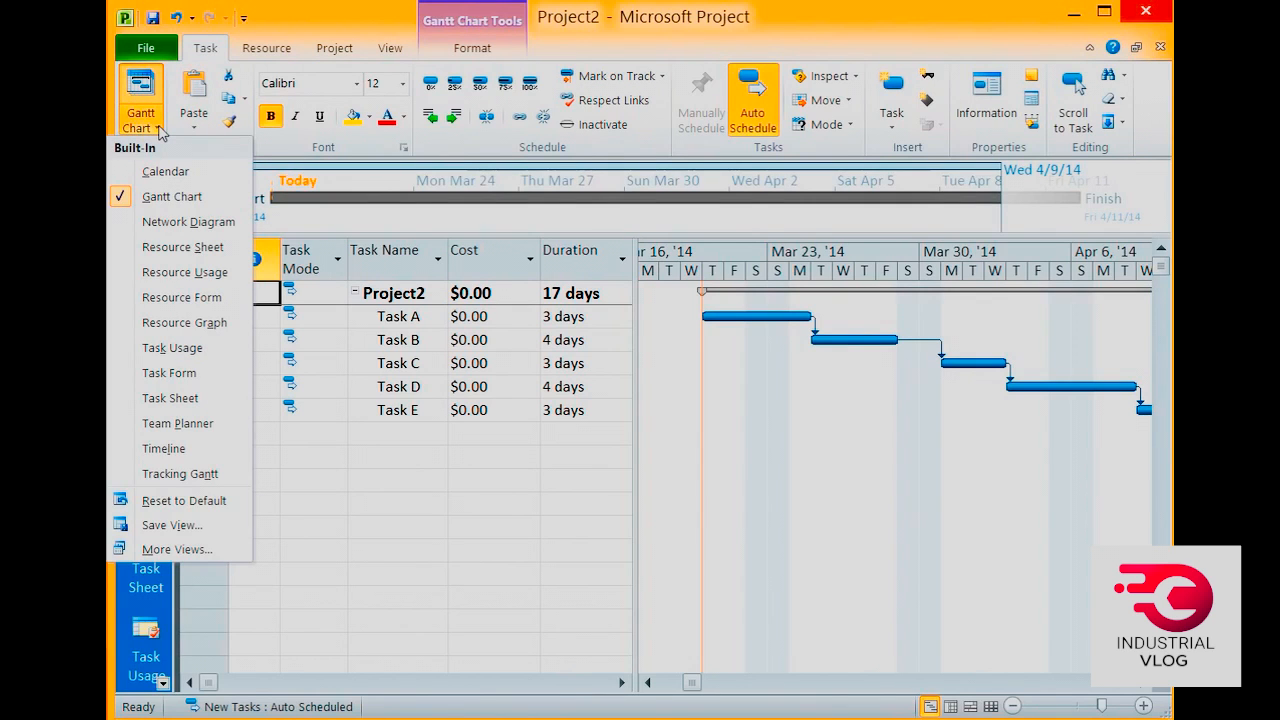
{"action": "left_click", "coordinate": [167, 174]}
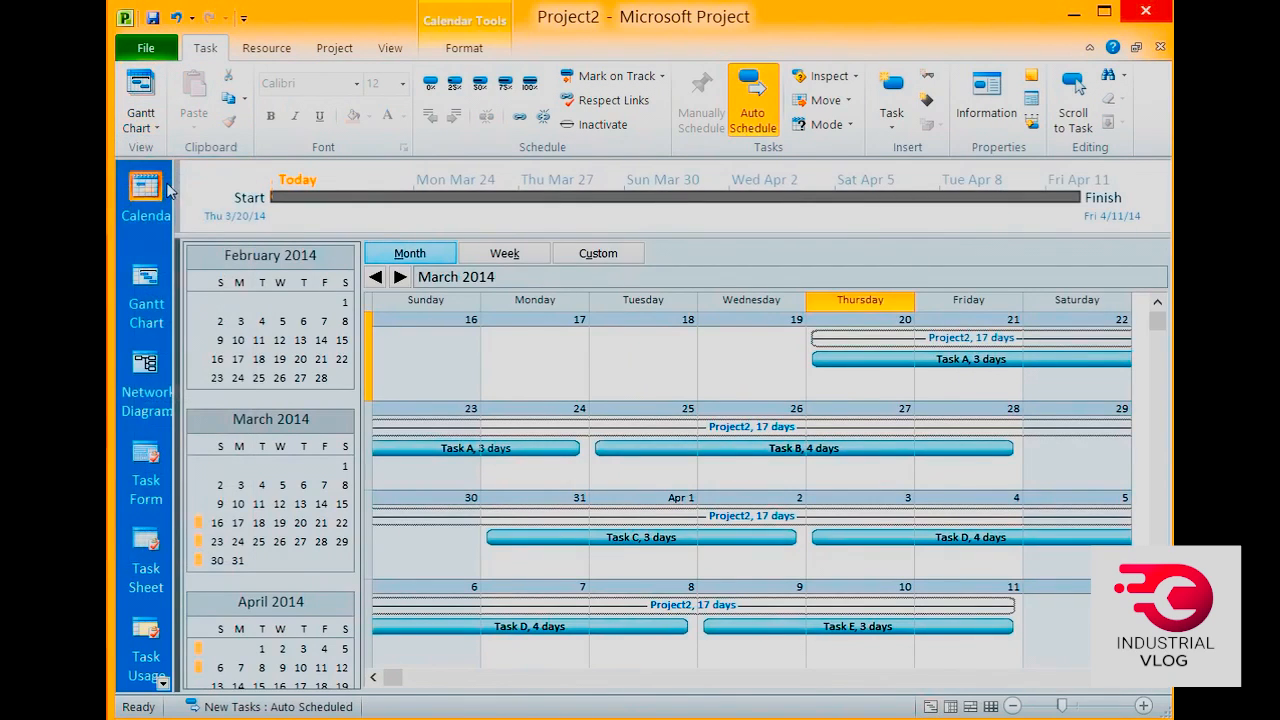
{"action": "left_click", "coordinate": [158, 128]}
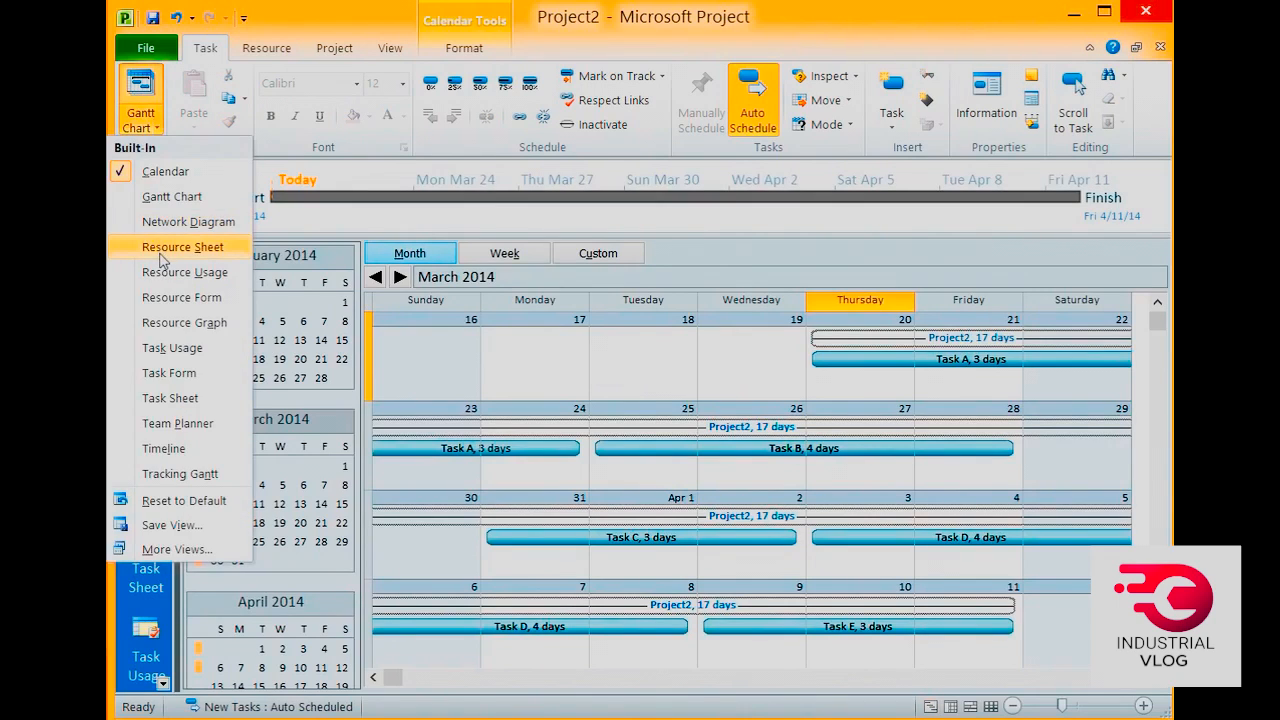
{"action": "left_click", "coordinate": [172, 222]}
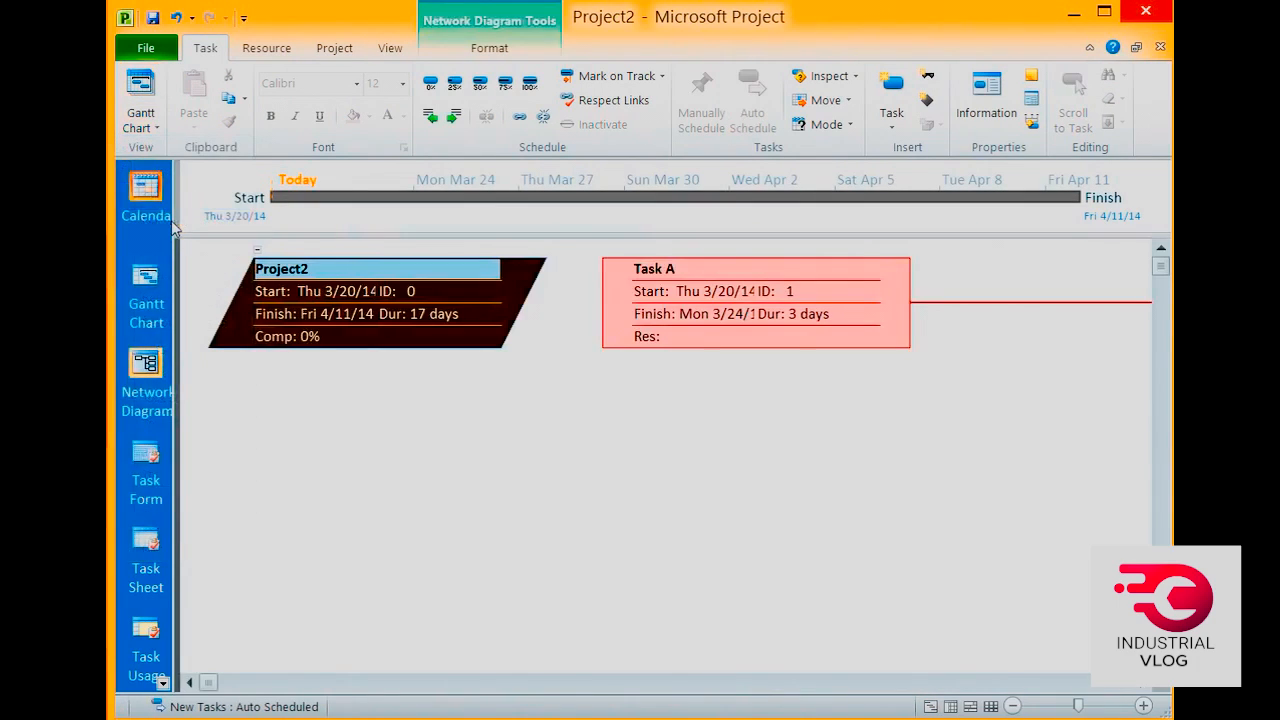
Show the project in the Team Planner view and return to the Gantt Chart view
{"action": "left_click", "coordinate": [158, 128]}
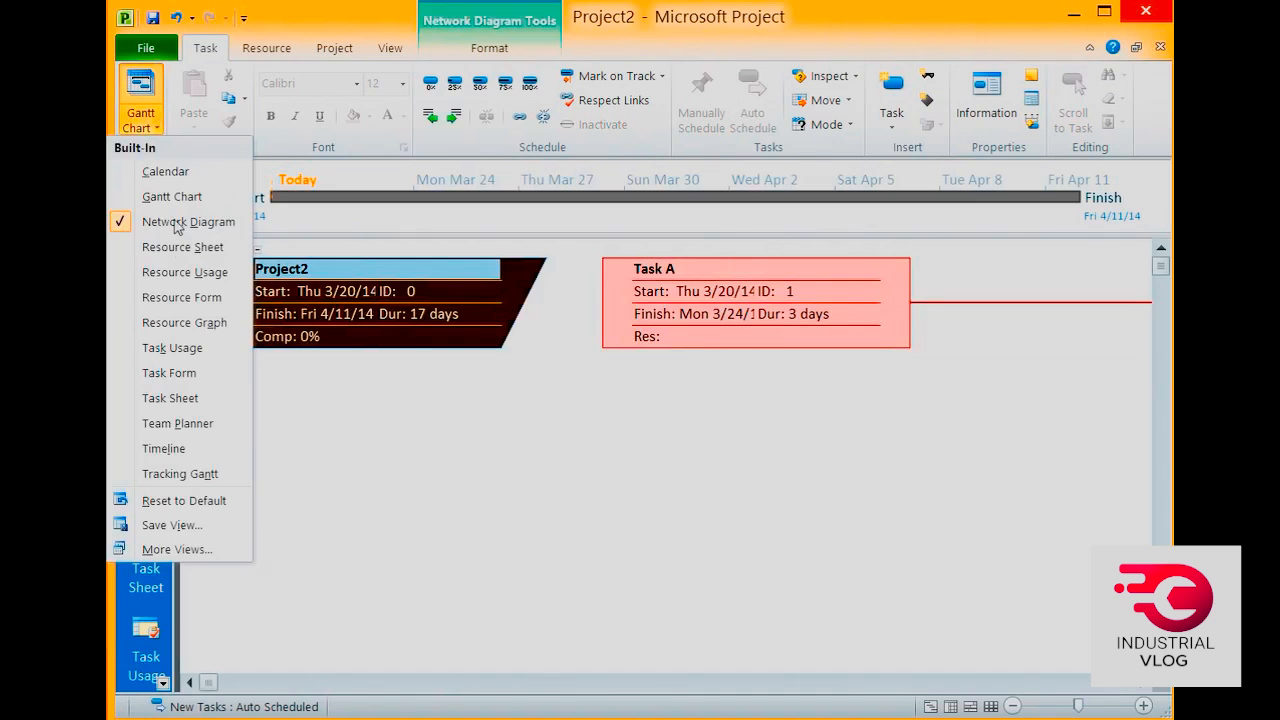
{"action": "left_click", "coordinate": [180, 425]}
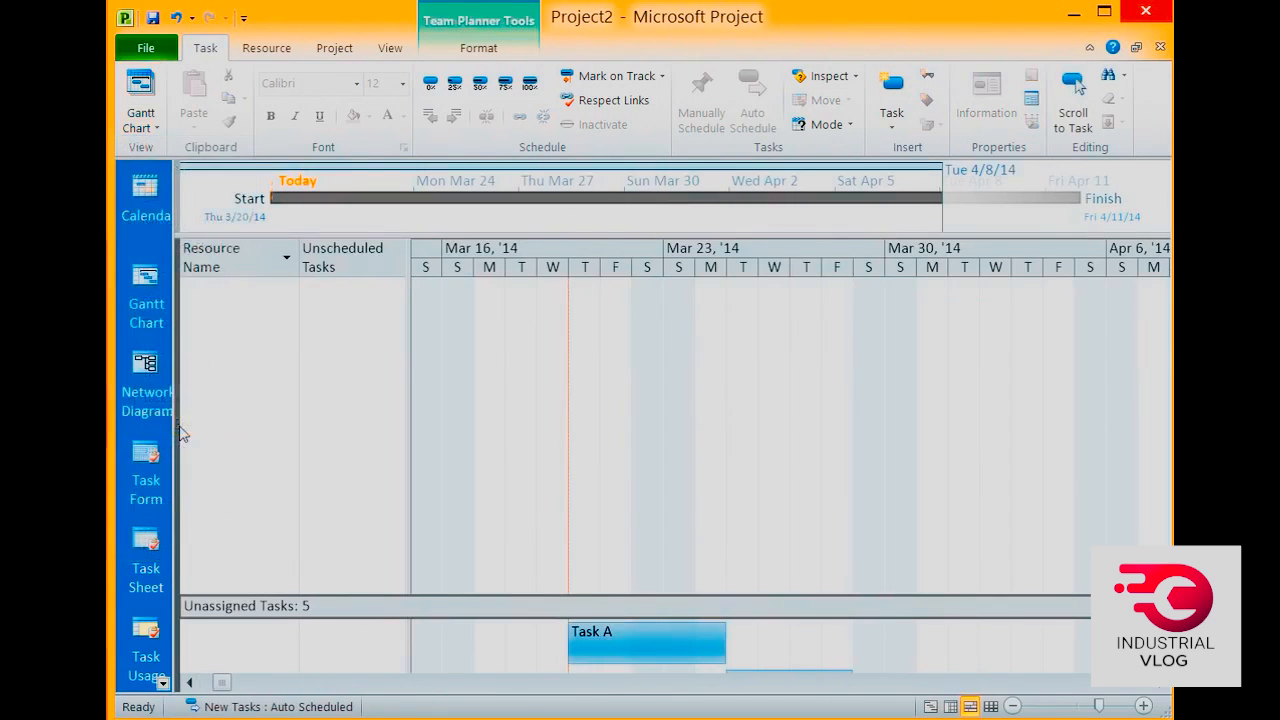
{"action": "left_click", "coordinate": [156, 127]}
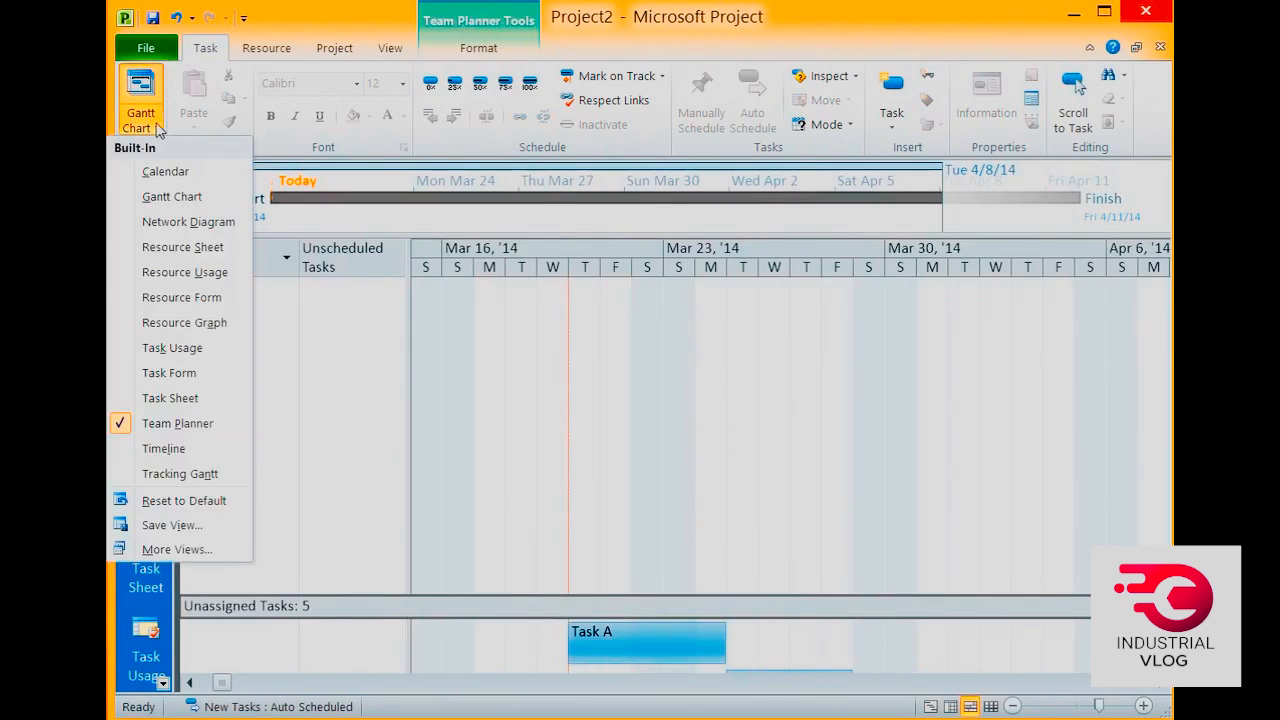
{"action": "left_click", "coordinate": [170, 197]}
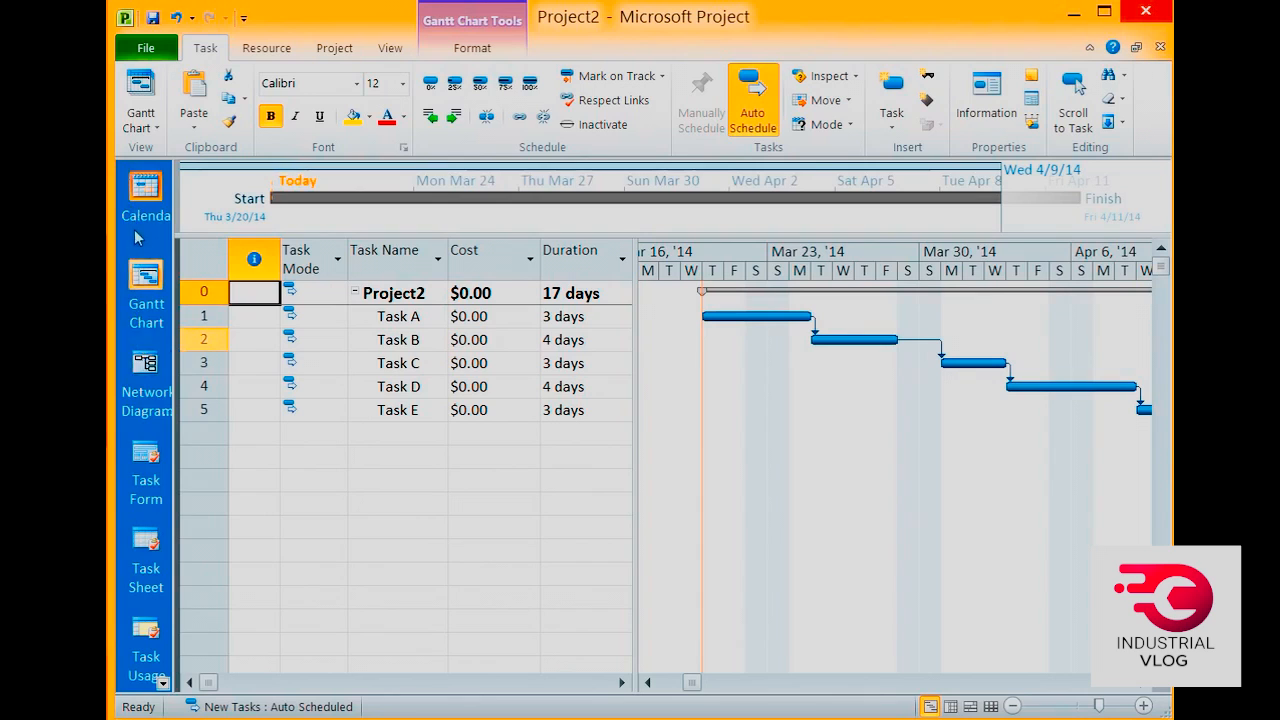
Show the project in the Resource Graph view and return to the Gantt Chart view
{"action": "right_click", "coordinate": [151, 343]}
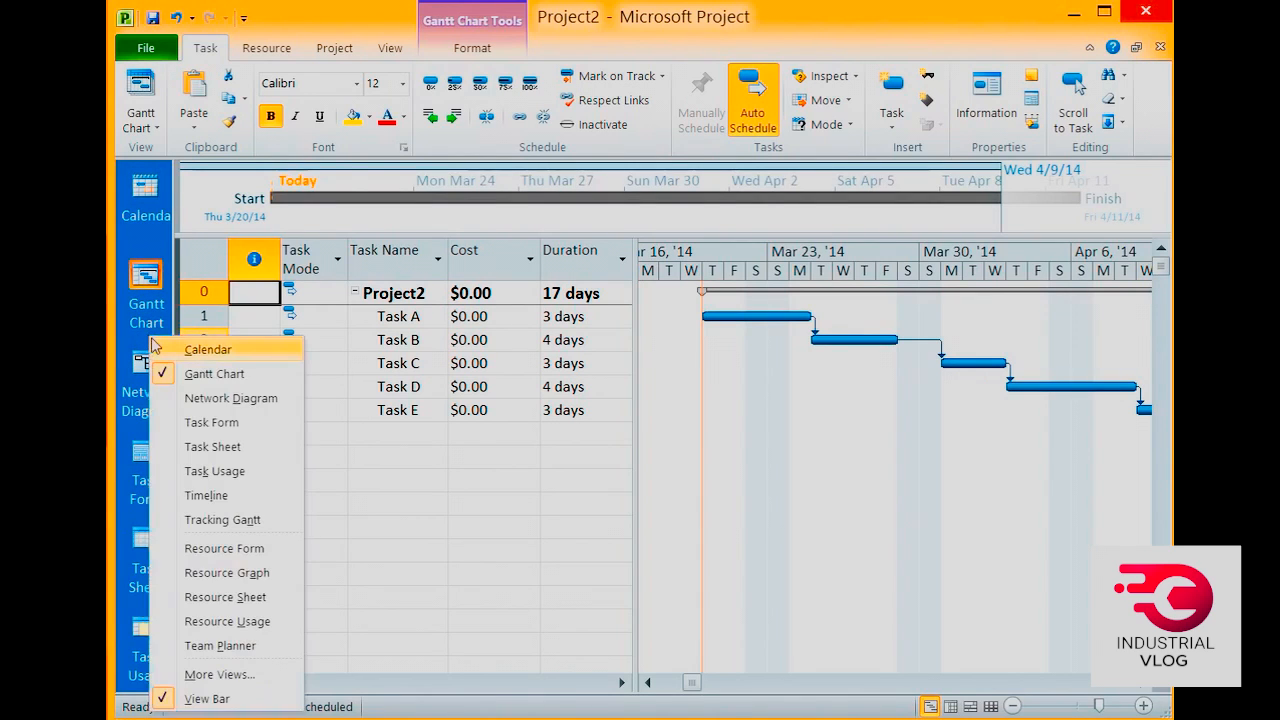
{"action": "left_click", "coordinate": [148, 232]}
{"action": "left_click", "coordinate": [164, 684]}
{"action": "left_click", "coordinate": [164, 684]}
{"action": "left_click", "coordinate": [164, 684]}
{"action": "left_click", "coordinate": [164, 684]}
{"action": "left_click", "coordinate": [160, 657]}
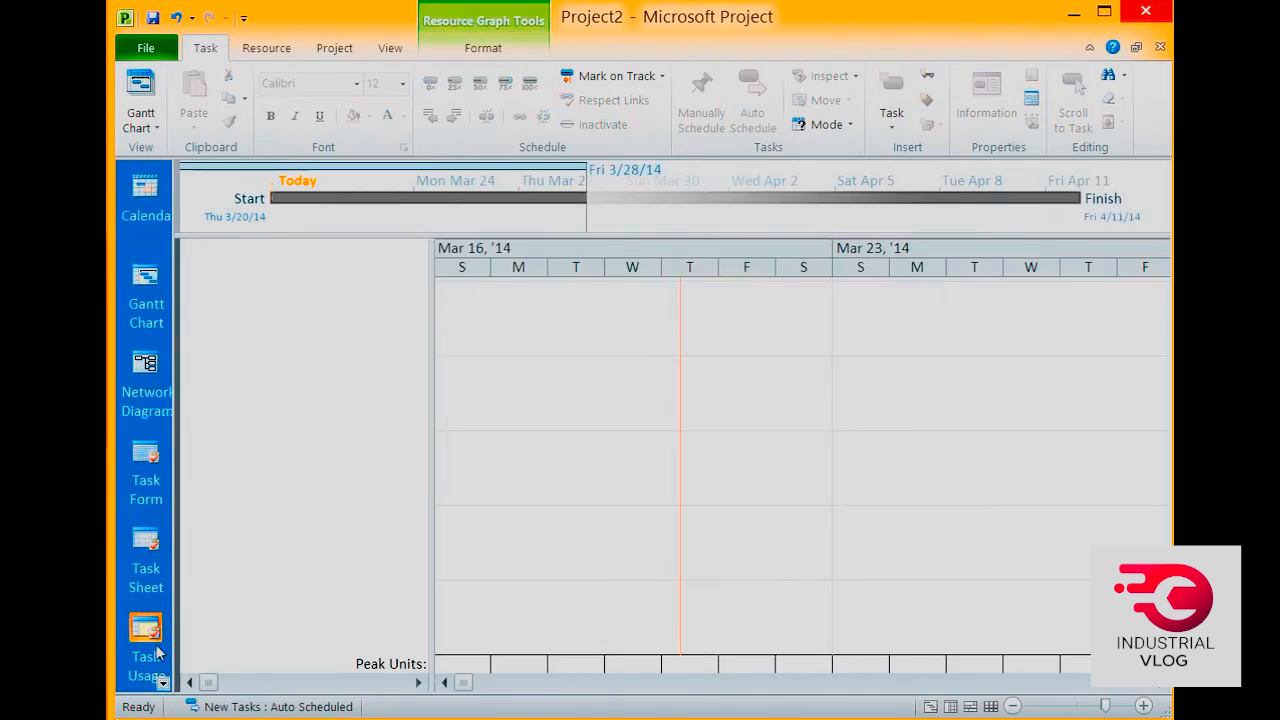
{"action": "left_click", "coordinate": [145, 370]}
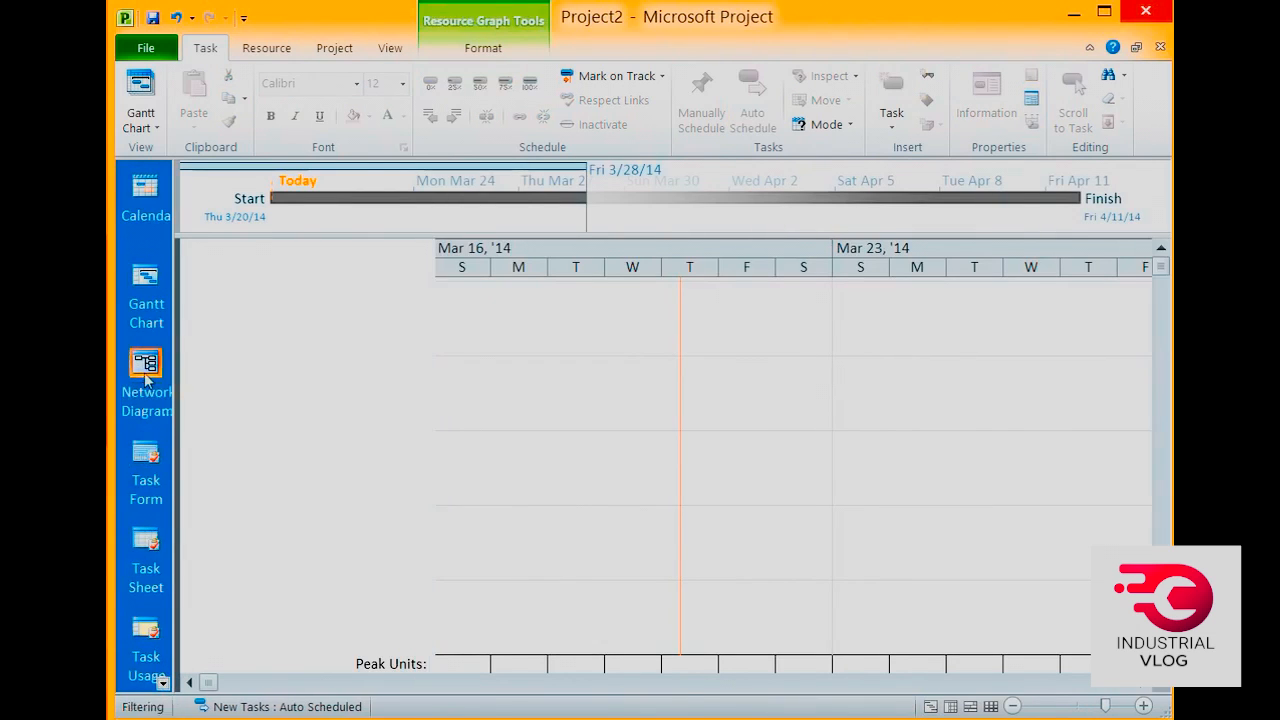
{"action": "left_click", "coordinate": [150, 290]}
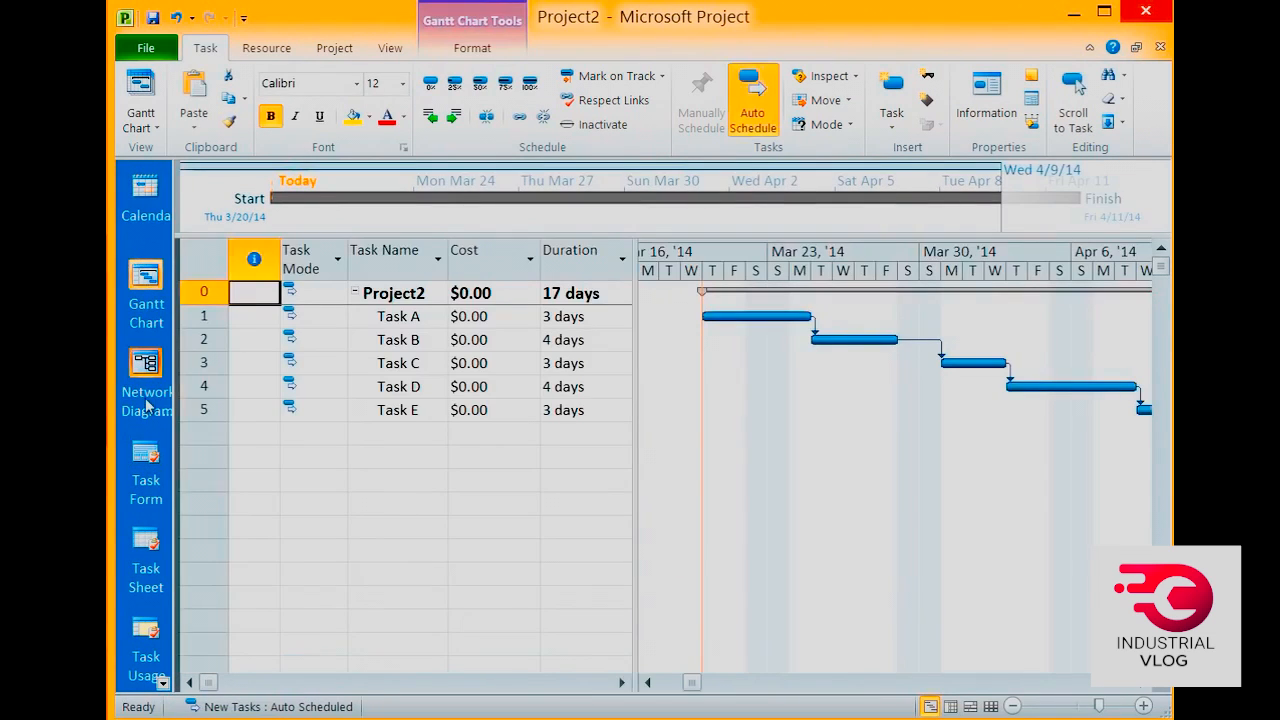
Hide the View Bar and switch the project to the Network Diagram view
{"action": "right_click", "coordinate": [146, 244]}
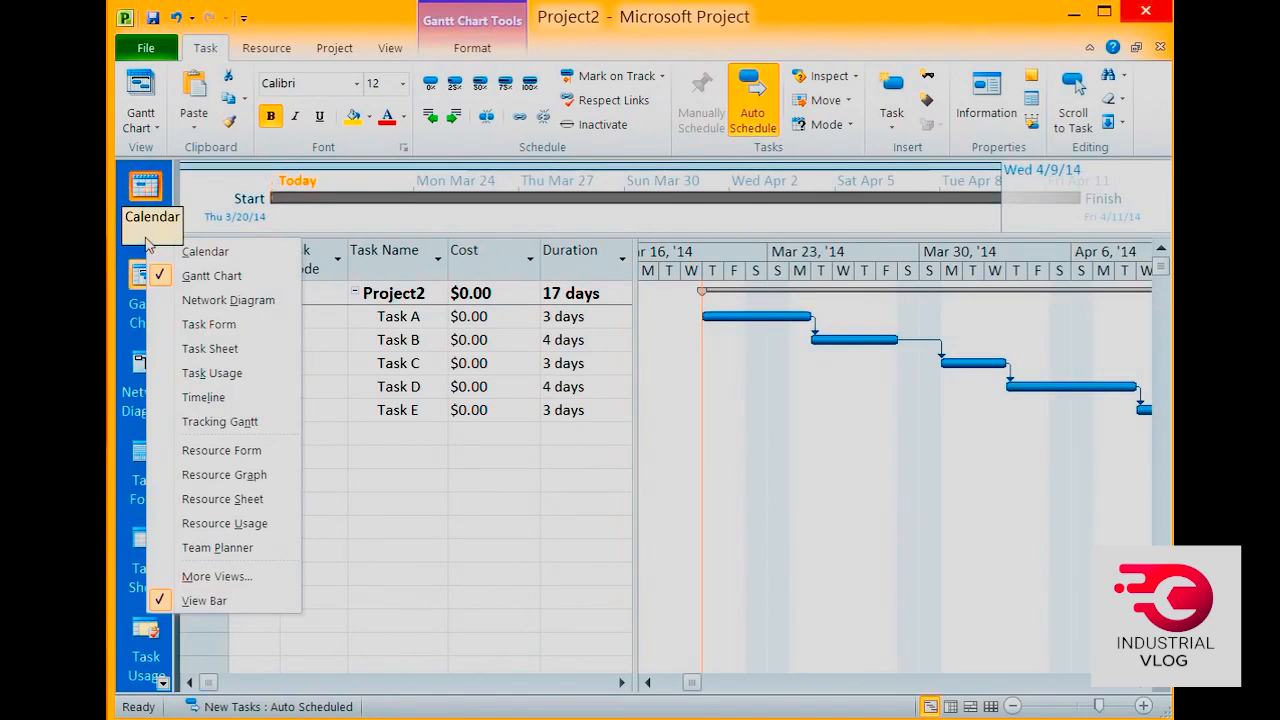
{"action": "left_click", "coordinate": [204, 601]}
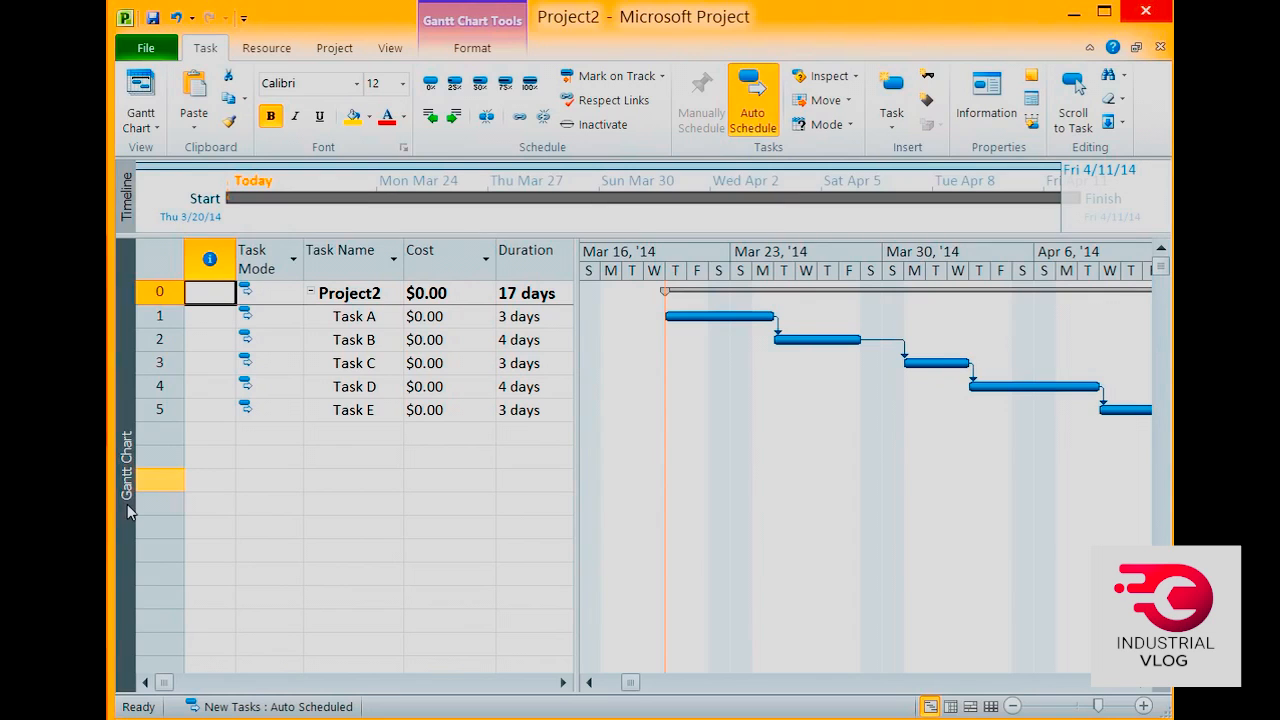
{"action": "right_click", "coordinate": [127, 504]}
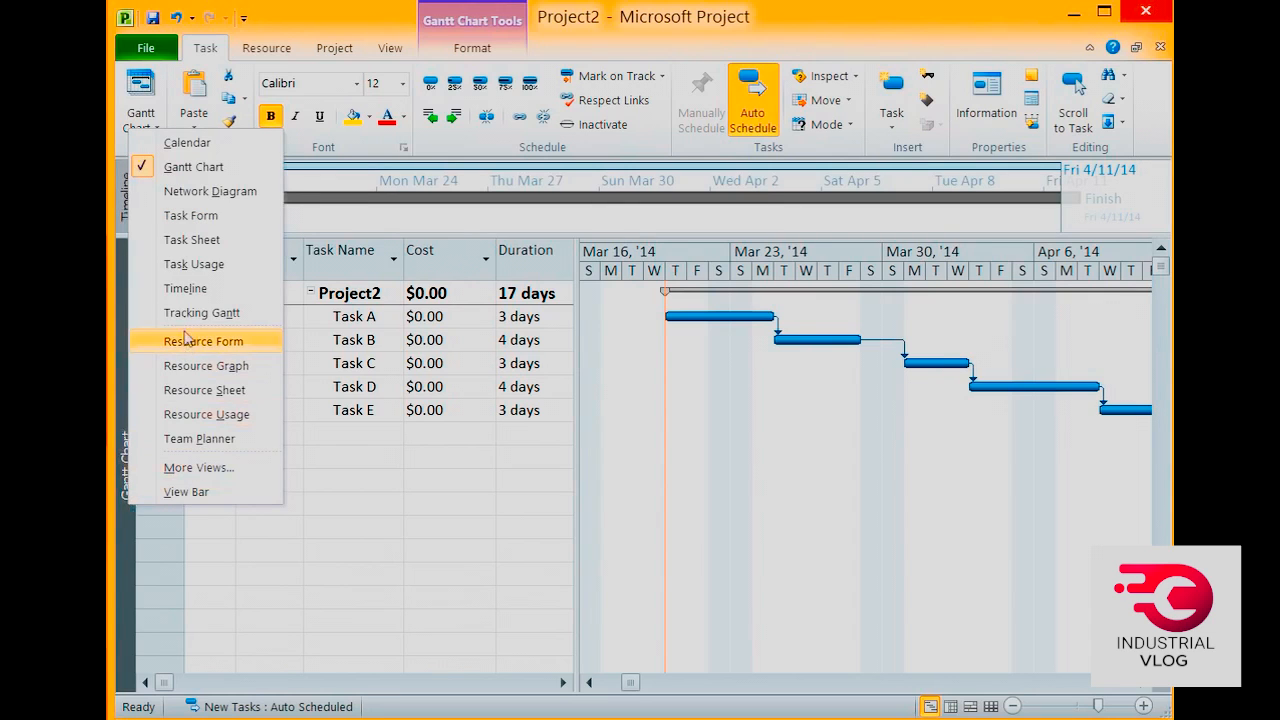
{"action": "left_click", "coordinate": [200, 191]}
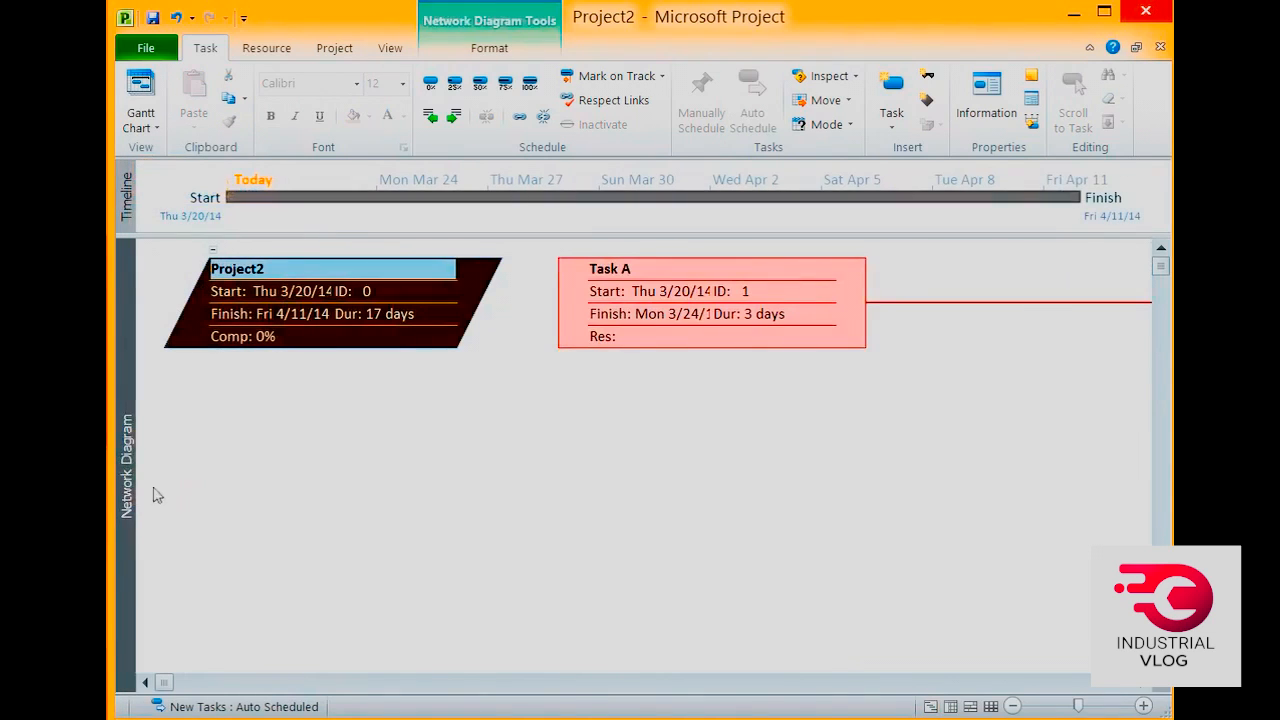
Display the View Bar again and switch back to the Gantt Chart view
{"action": "right_click", "coordinate": [127, 515]}
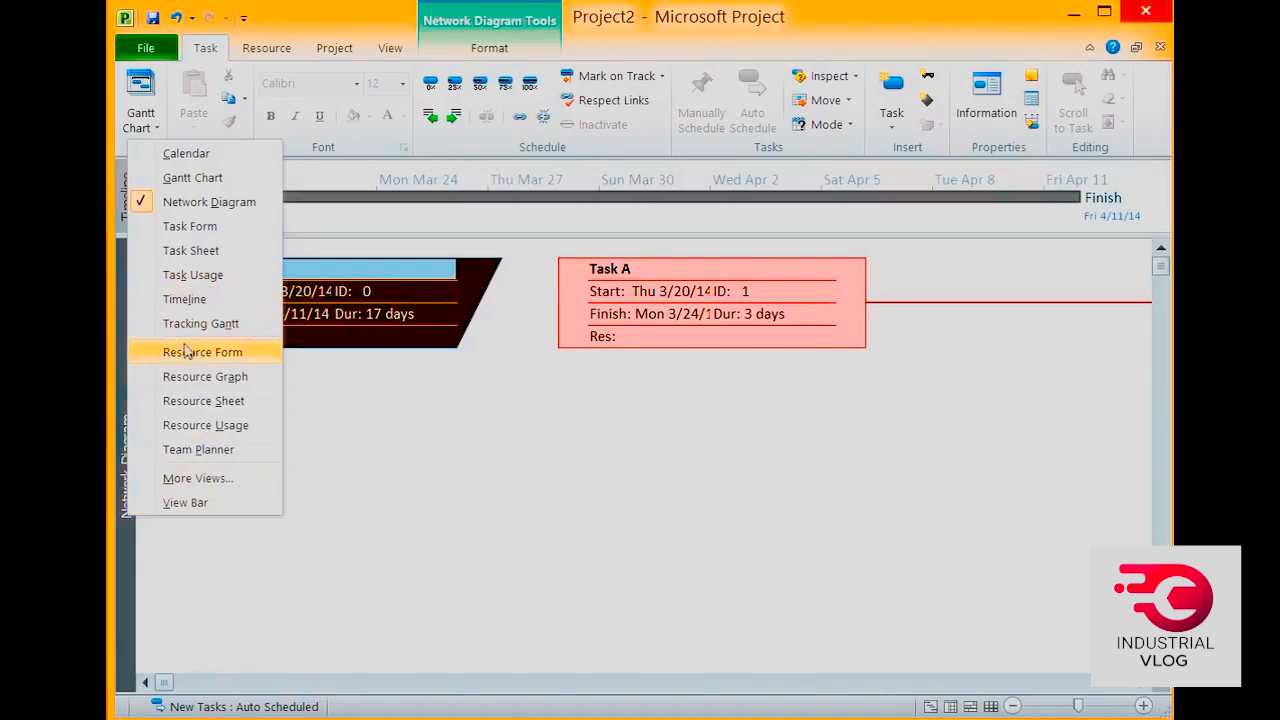
{"action": "left_click", "coordinate": [196, 506]}
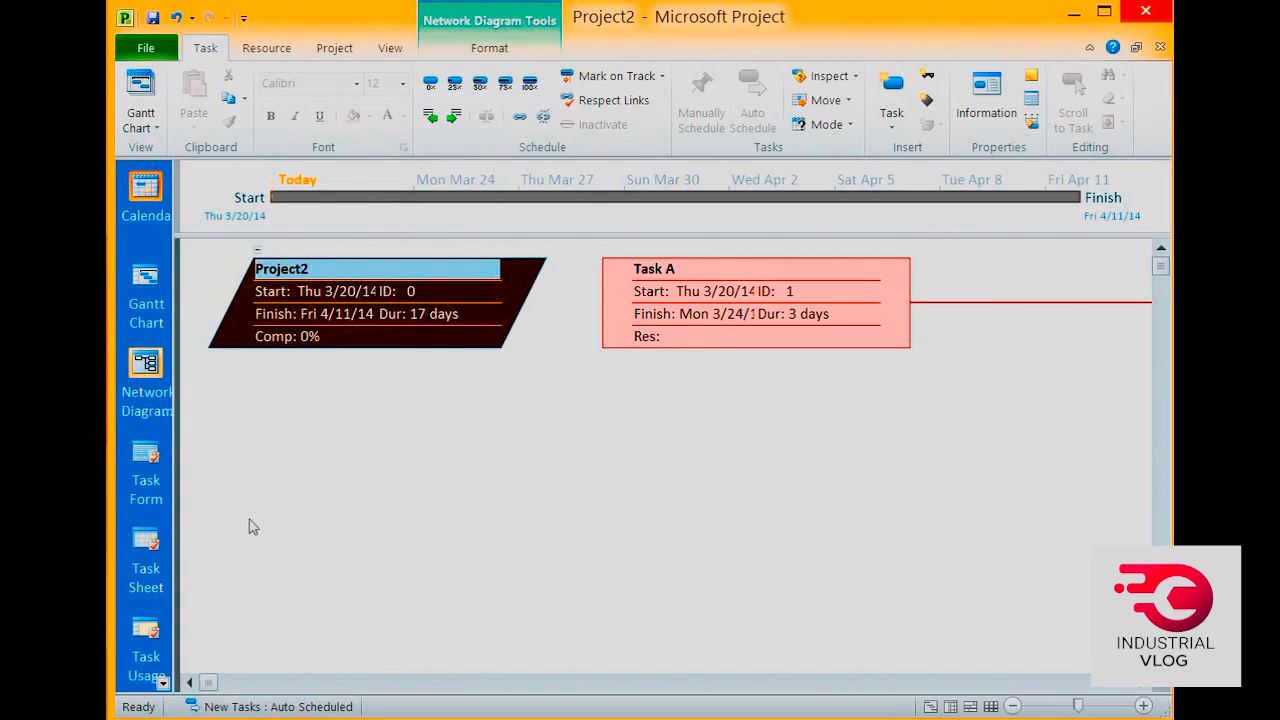
{"action": "left_click", "coordinate": [168, 298]}
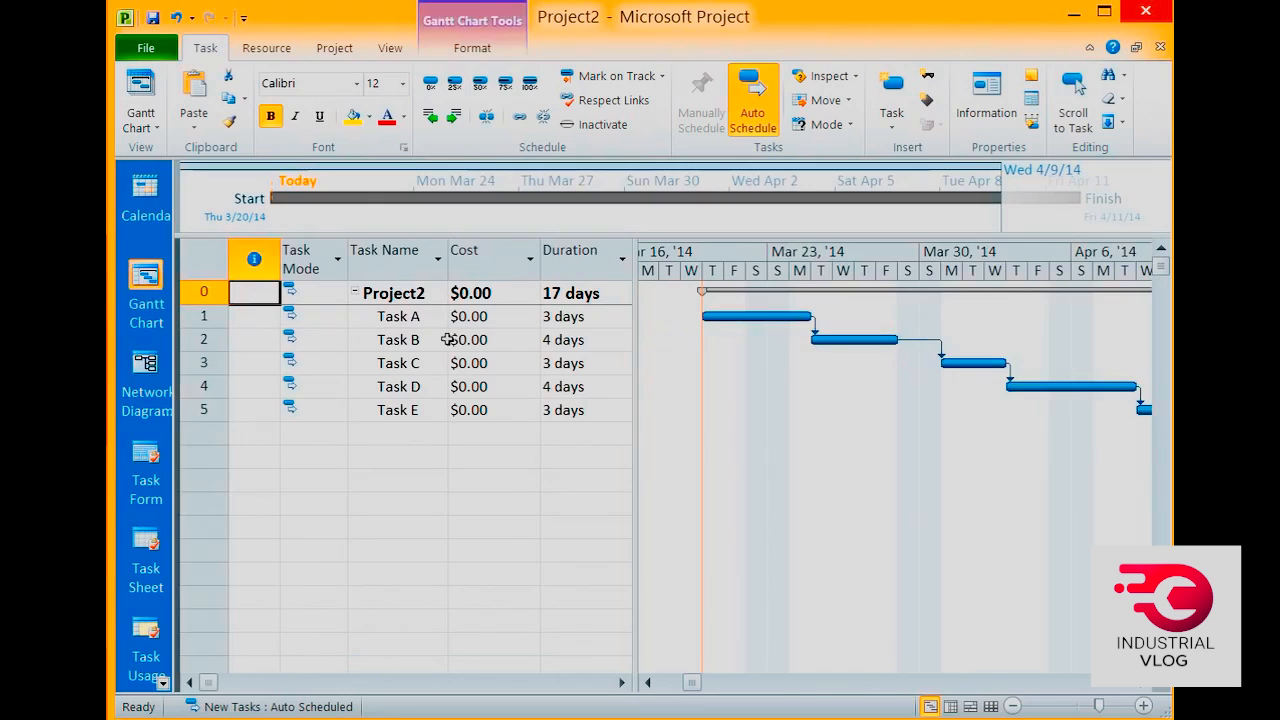
Widen the task table beside the Gantt chart to reveal the Predecessors column and select its project summary cell
{"action": "mouse_move", "coordinate": [633, 384]}
{"action": "left_mouse_down"}
{"action": "mouse_move", "coordinate": [617, 395]}
{"action": "mouse_move", "coordinate": [640, 399]}
{"action": "left_mouse_up"}
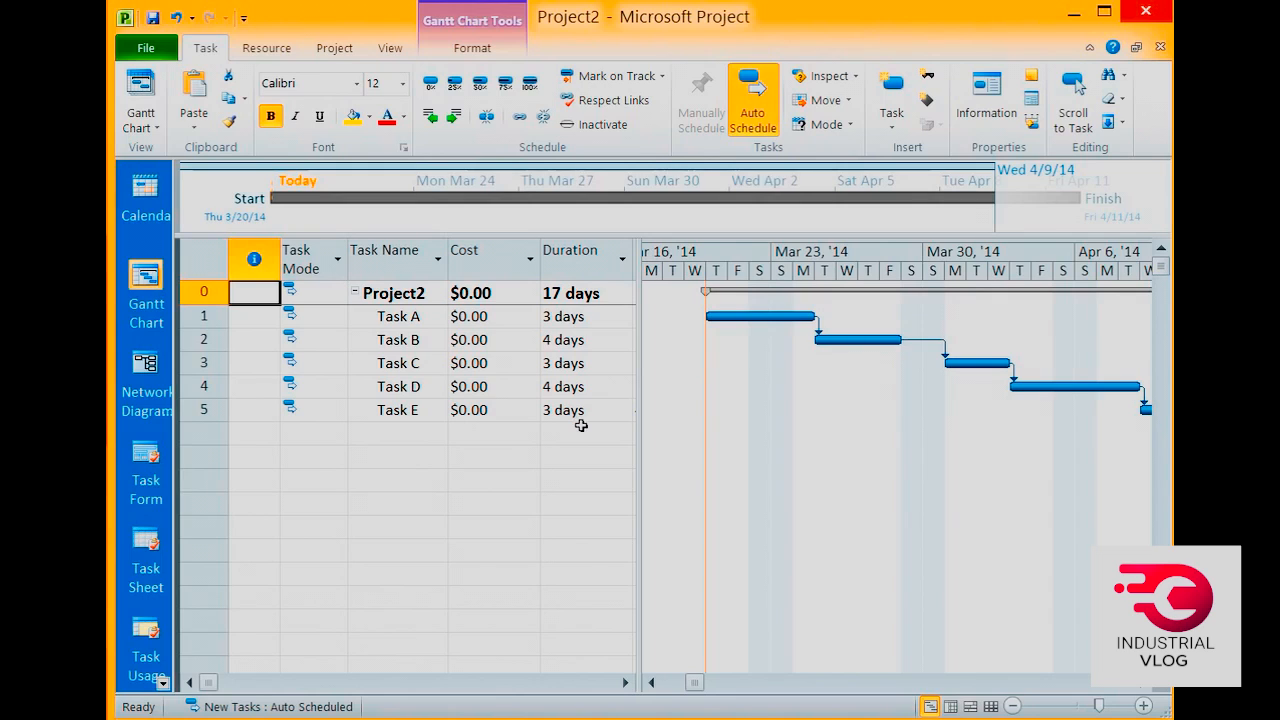
{"action": "left_click_drag", "start_coordinate": [638, 437], "coordinate": [733, 441]}
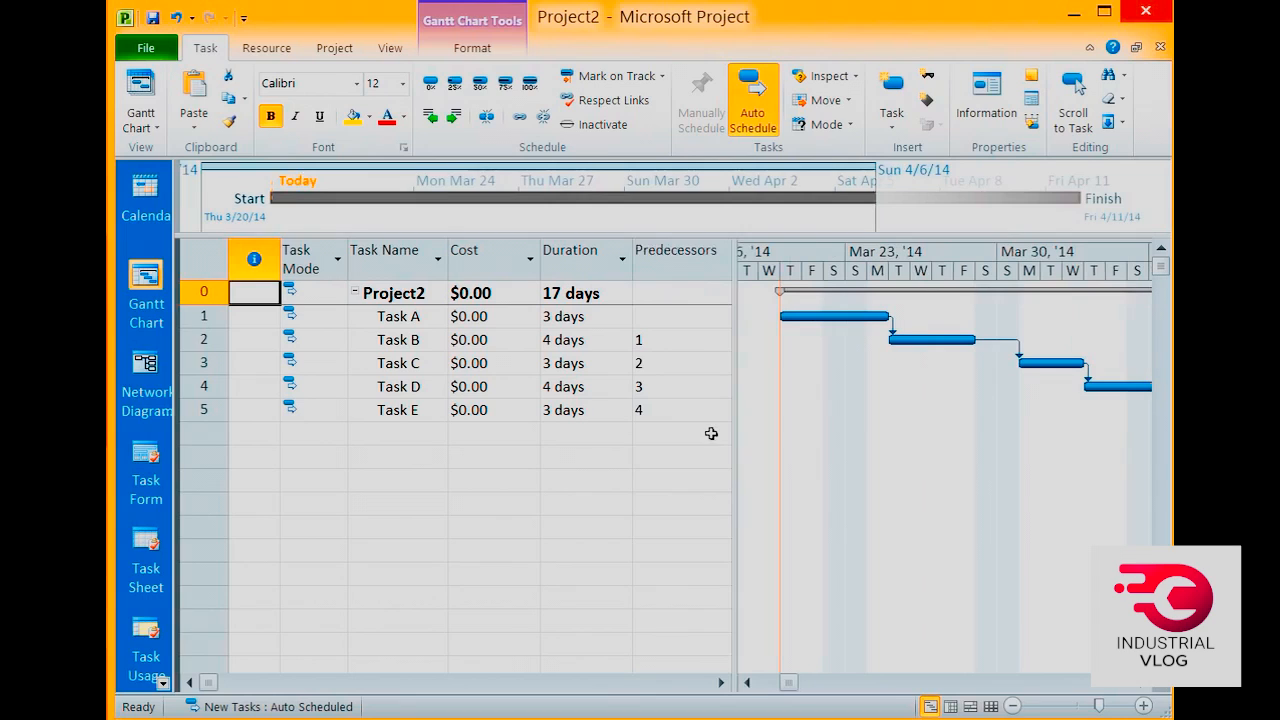
{"action": "left_click", "coordinate": [640, 288]}
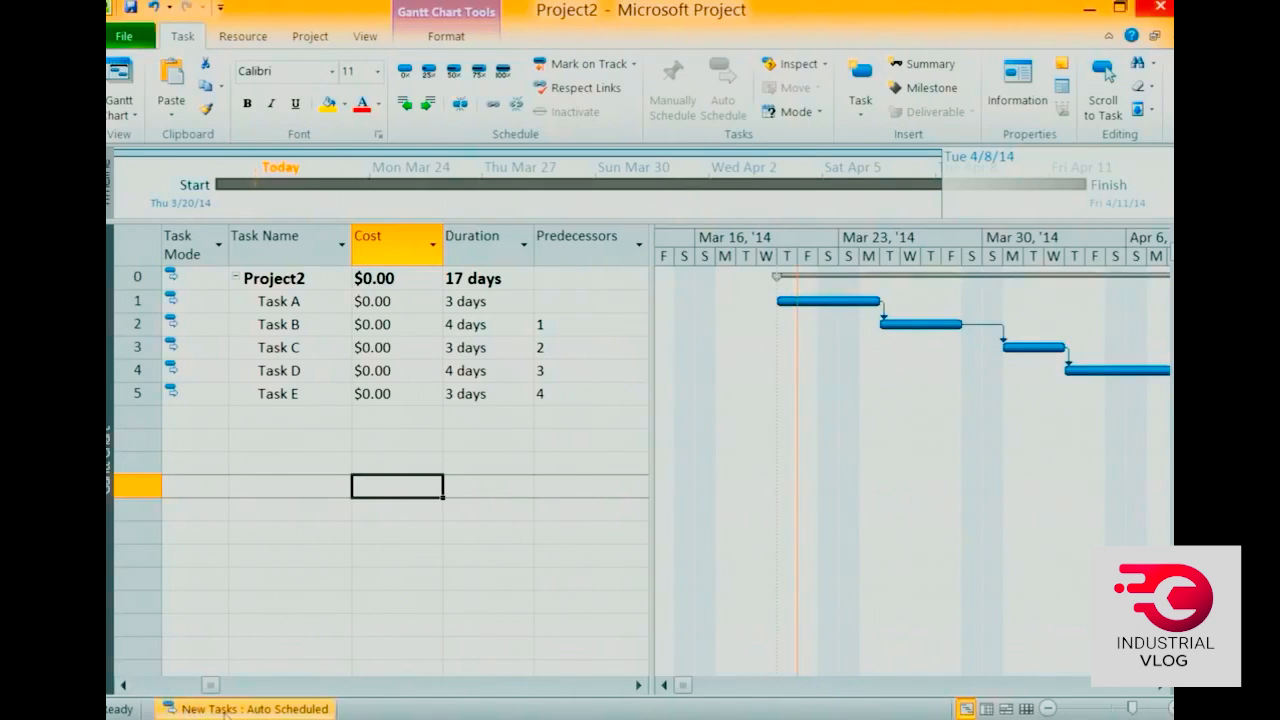
View the scheduling mode options for new tasks and the file information page, then return to the Gantt chart
{"action": "left_click", "coordinate": [275, 709]}
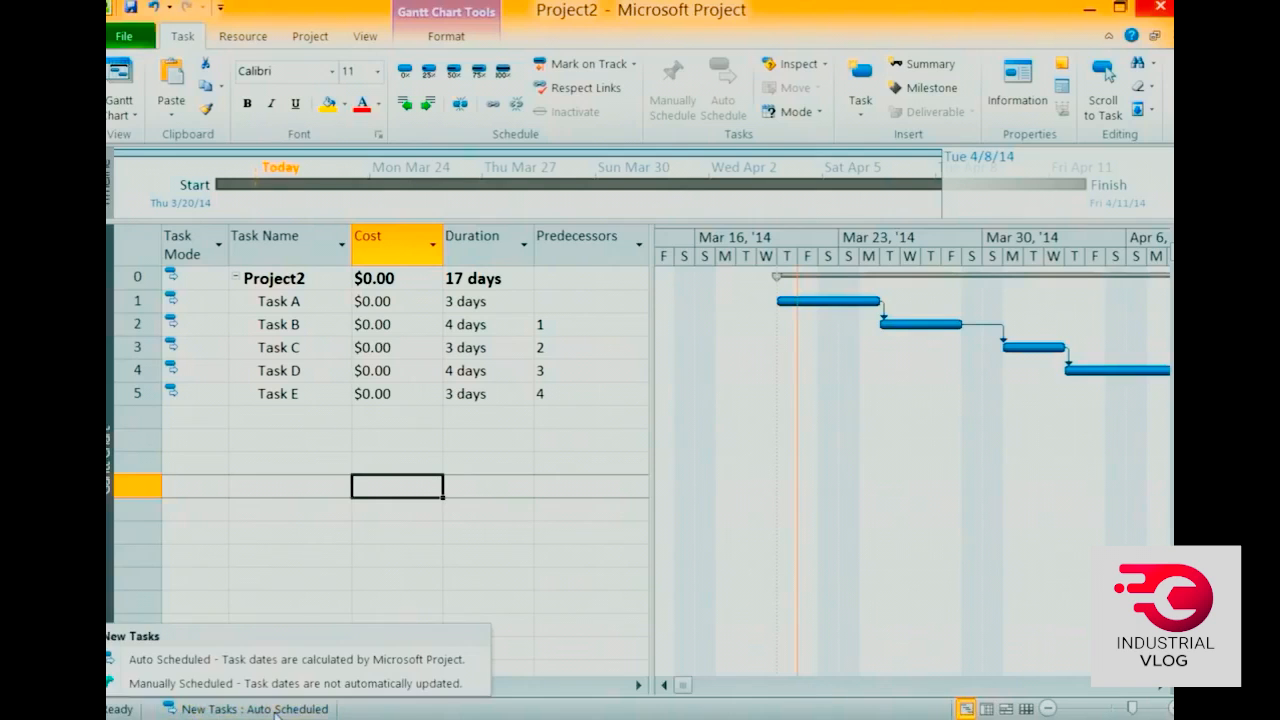
{"action": "left_click", "coordinate": [275, 547]}
{"action": "left_click", "coordinate": [124, 37]}
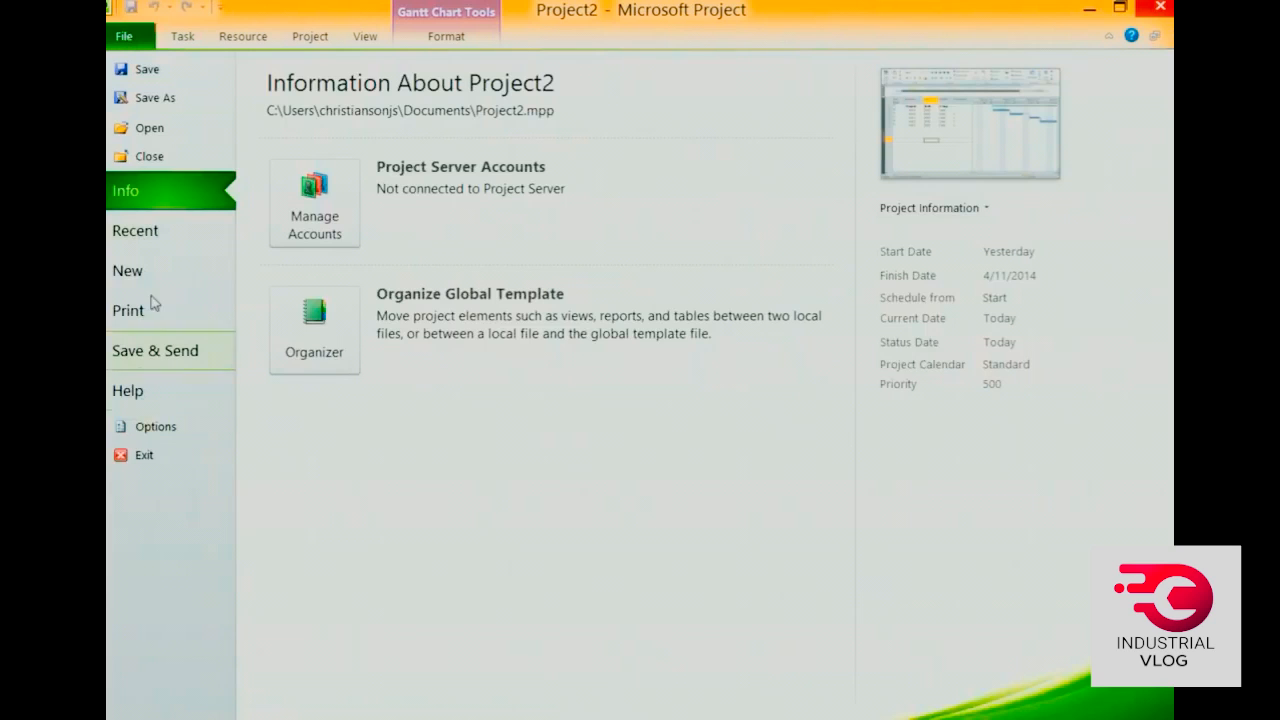
{"action": "left_click", "coordinate": [177, 37]}
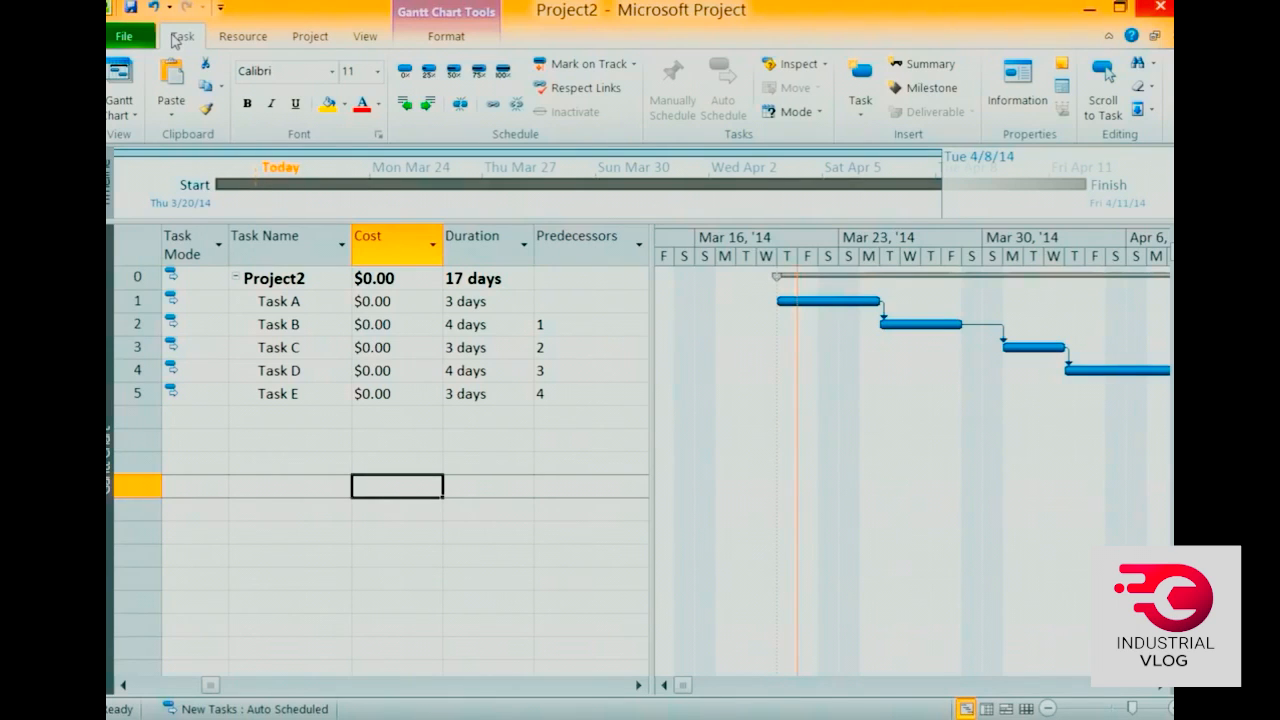
Insert a Start column before the Predecessors column and widen the task table area
{"action": "right_click", "coordinate": [593, 242]}
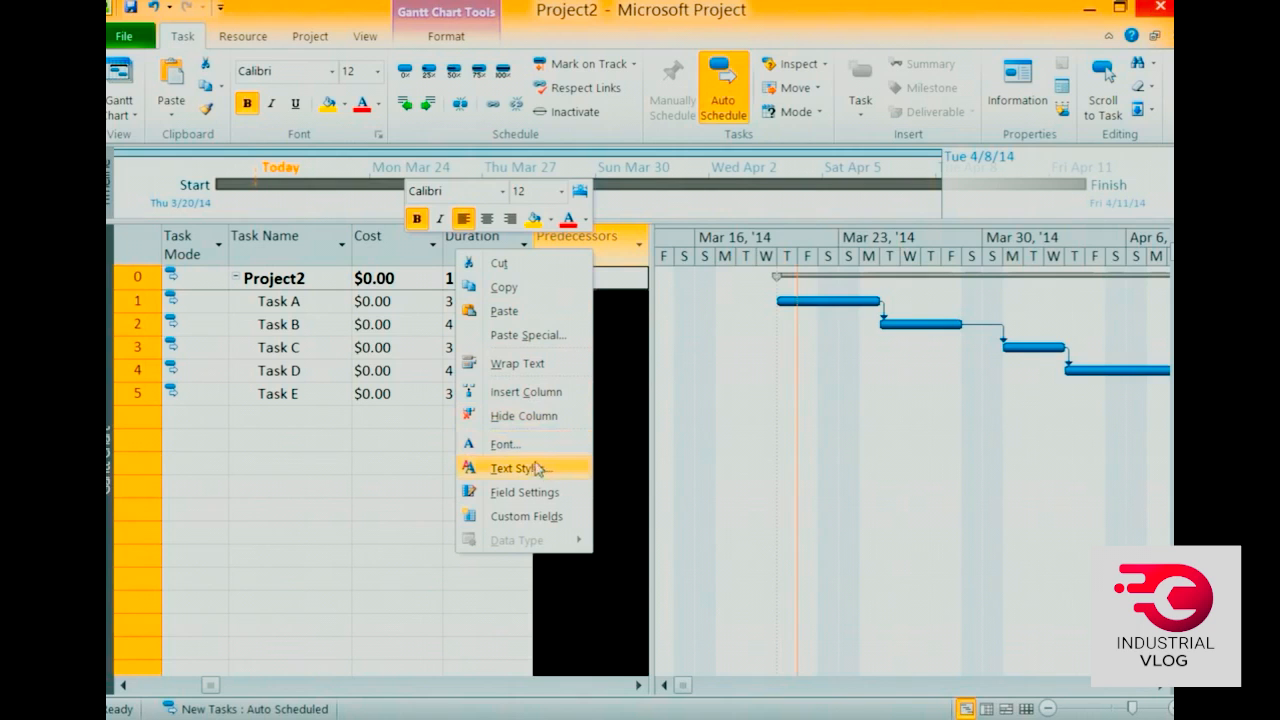
{"action": "left_click", "coordinate": [524, 392]}
{"action": "type", "text": "Start"}
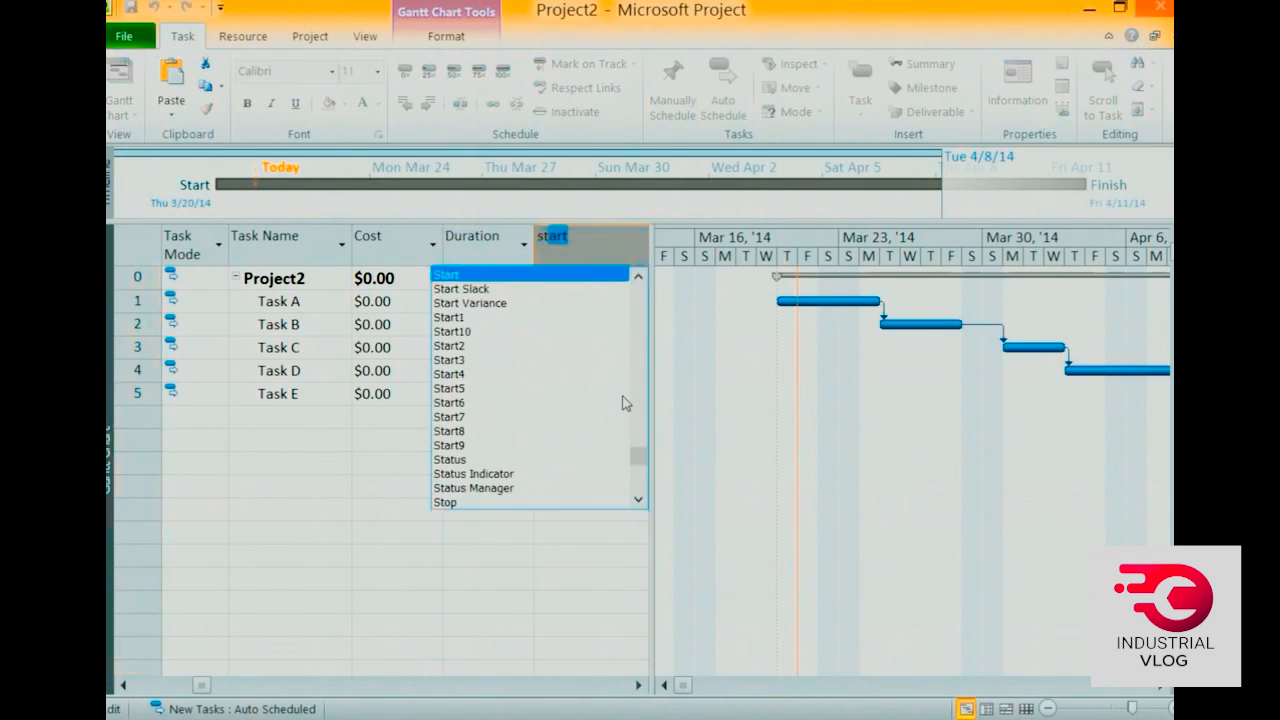
{"action": "left_click", "coordinate": [505, 276]}
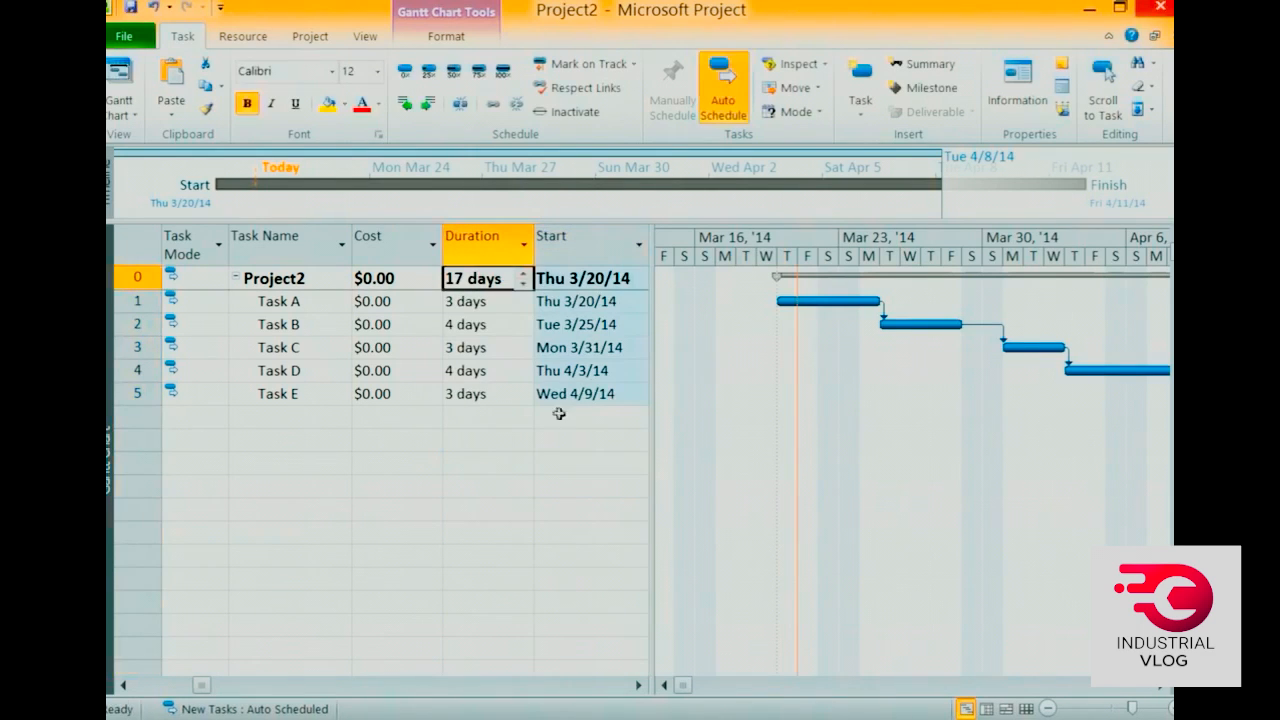
{"action": "left_click_drag", "start_coordinate": [650, 511], "coordinate": [692, 508]}
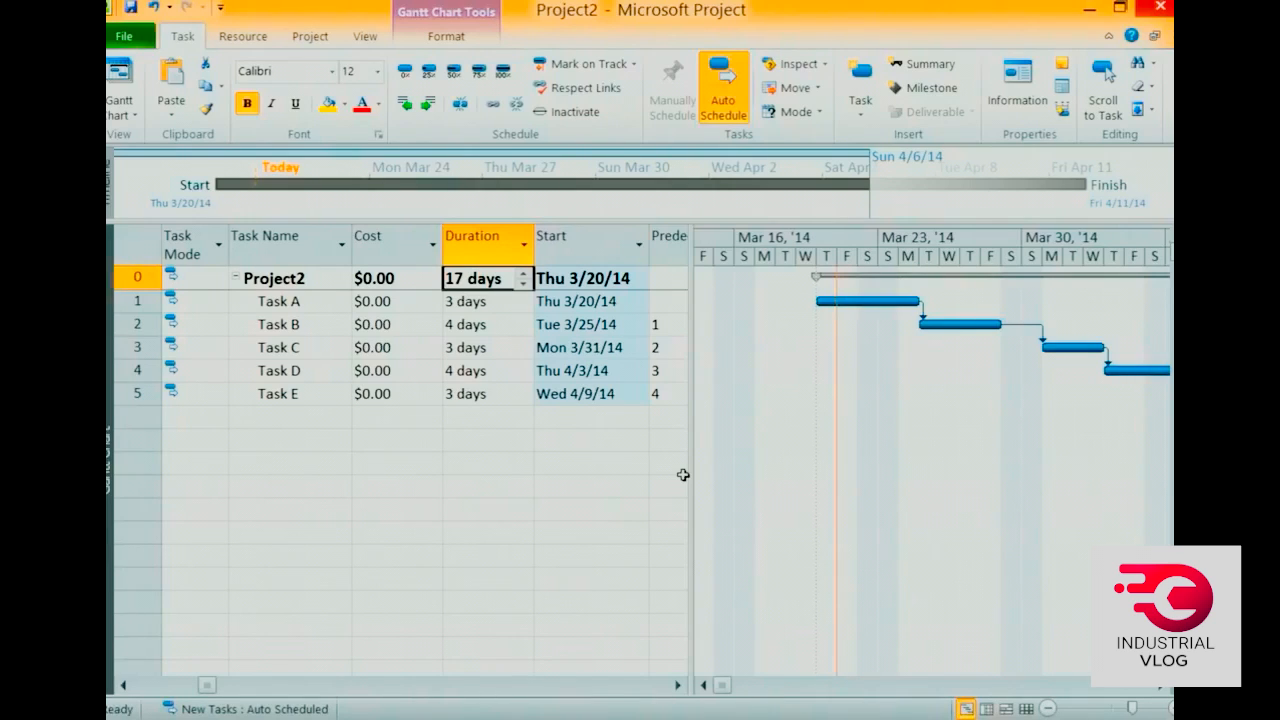
Set the project's start date to 10/11/14, then recheck the Project Information without changing it
{"action": "left_click", "coordinate": [310, 36]}
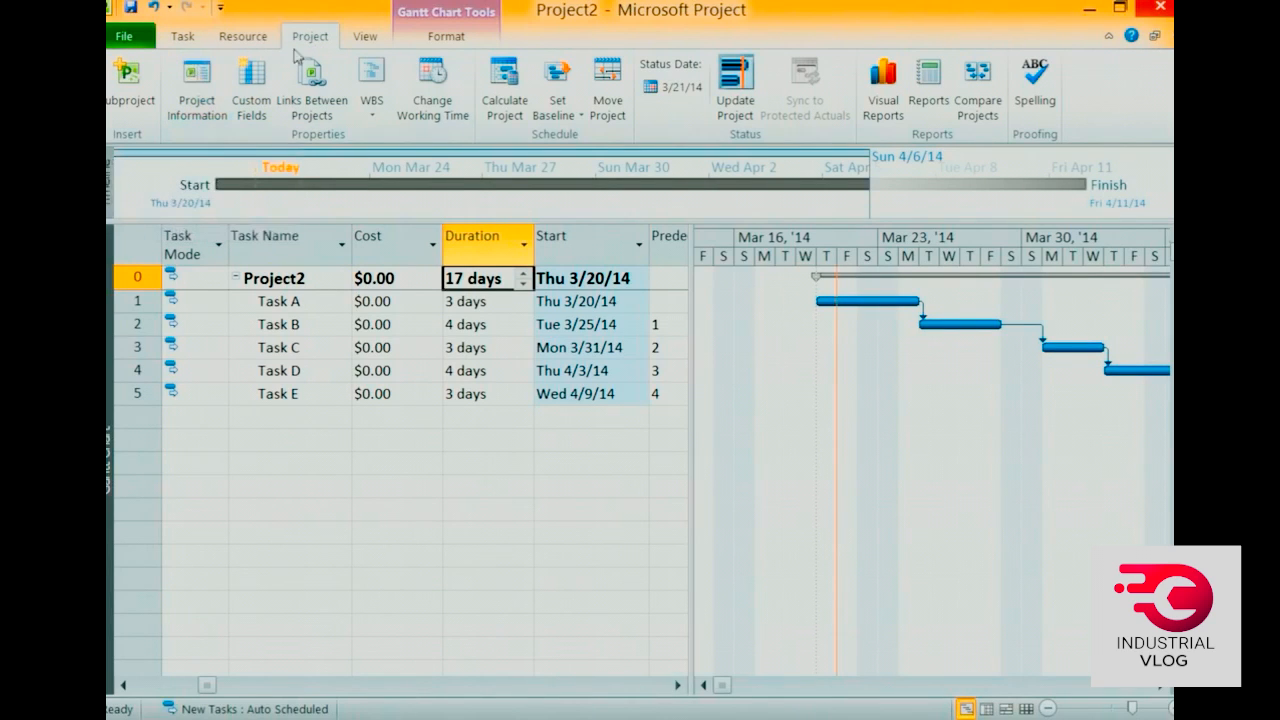
{"action": "left_click", "coordinate": [206, 86]}
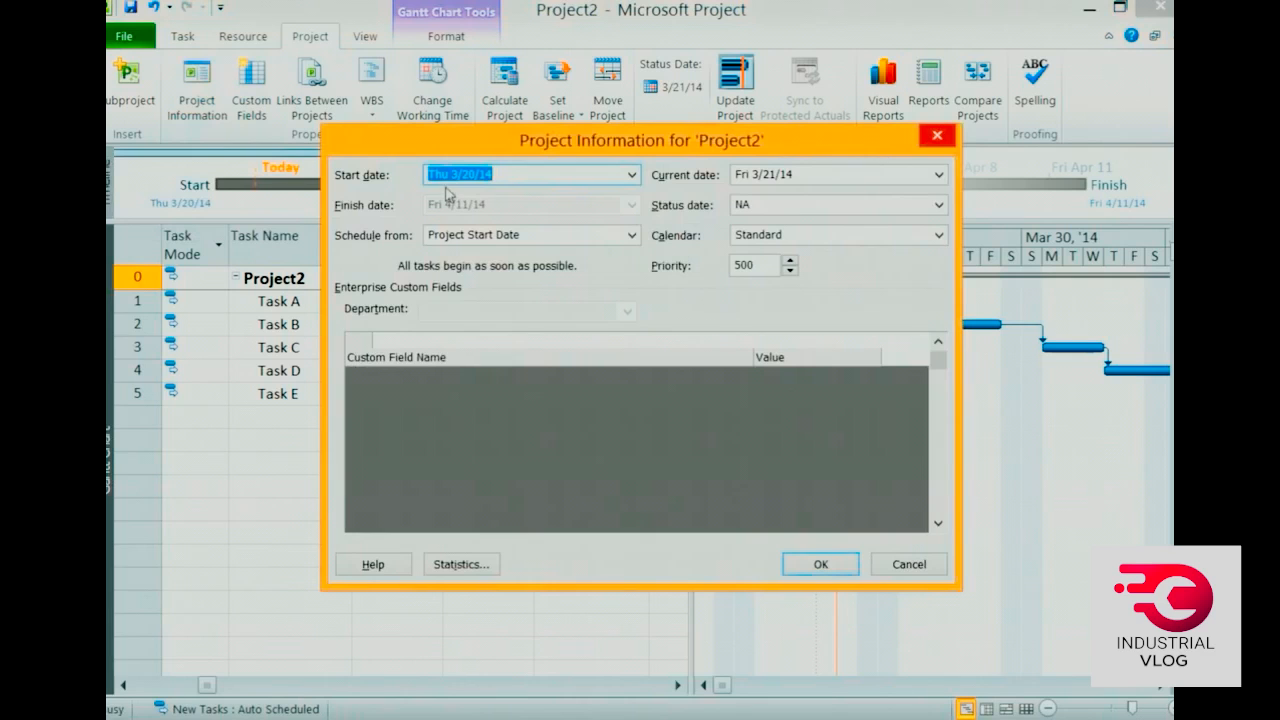
{"action": "left_click", "coordinate": [631, 175]}
{"action": "left_click", "coordinate": [629, 197]}
{"action": "left_click", "coordinate": [629, 197]}
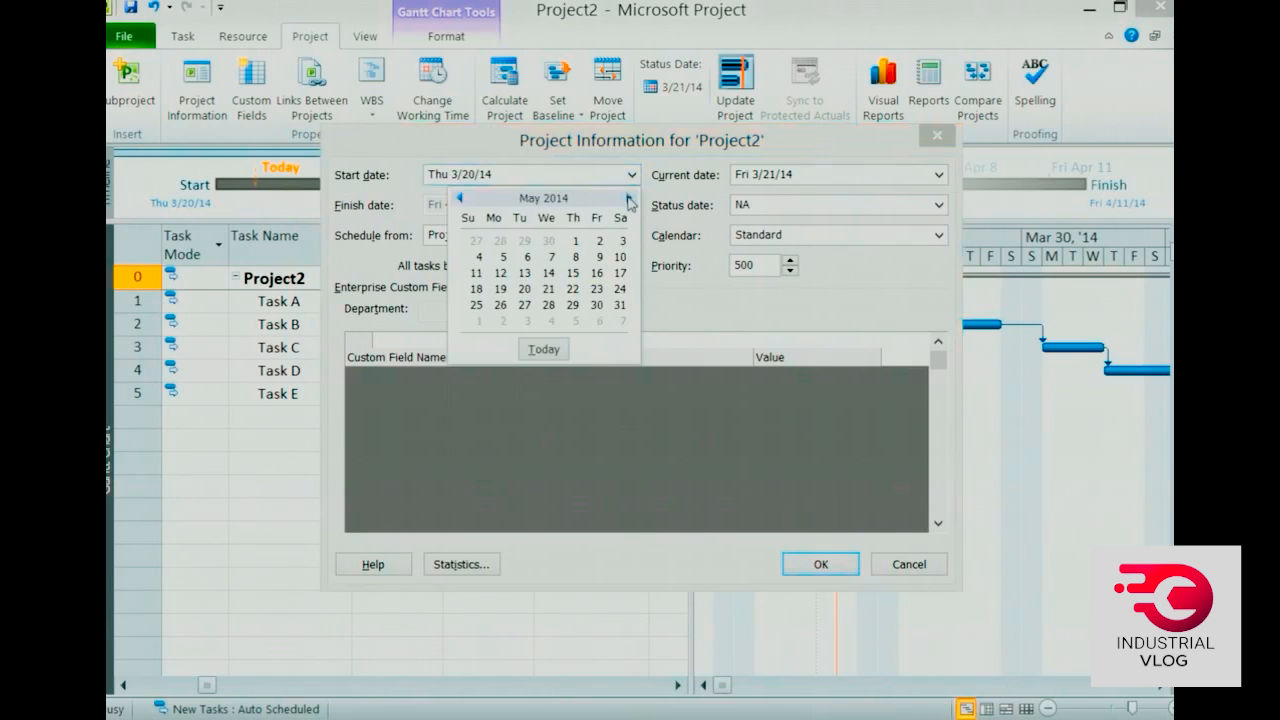
{"action": "left_click", "coordinate": [629, 197]}
{"action": "left_click", "coordinate": [629, 197]}
{"action": "left_click", "coordinate": [629, 197]}
{"action": "left_click", "coordinate": [629, 198]}
{"action": "left_click", "coordinate": [629, 198]}
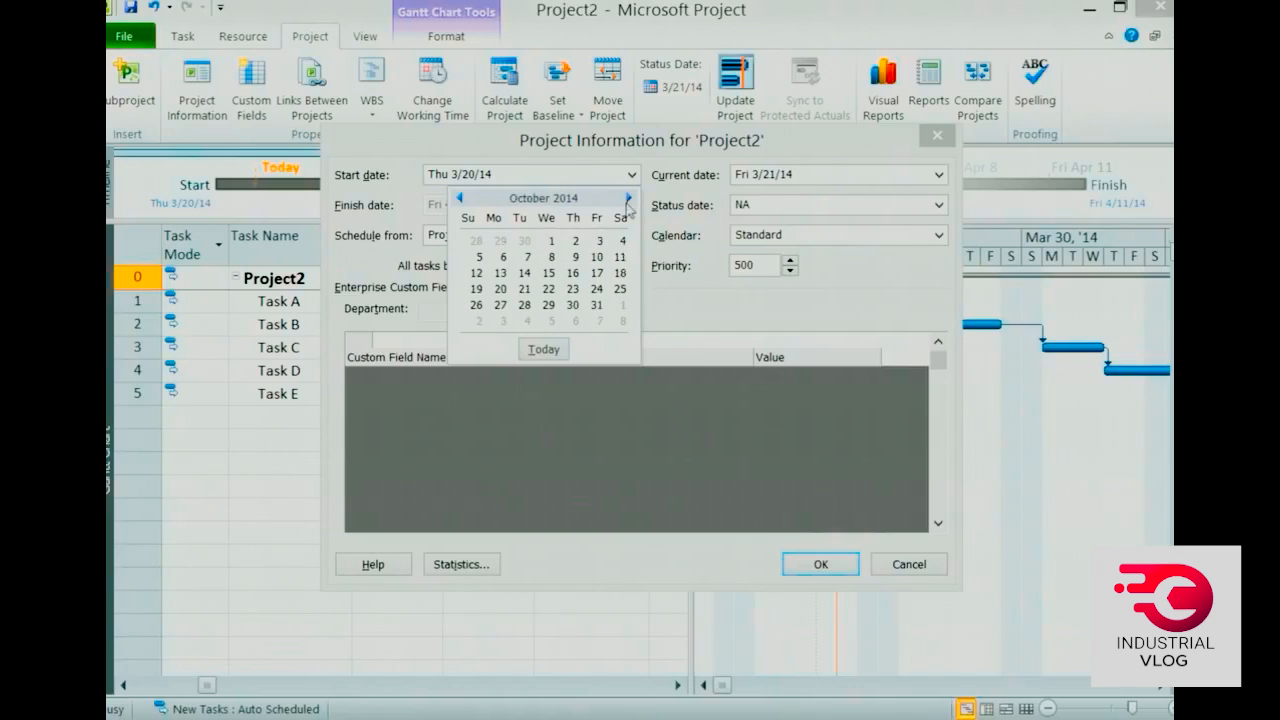
{"action": "left_click", "coordinate": [620, 258]}
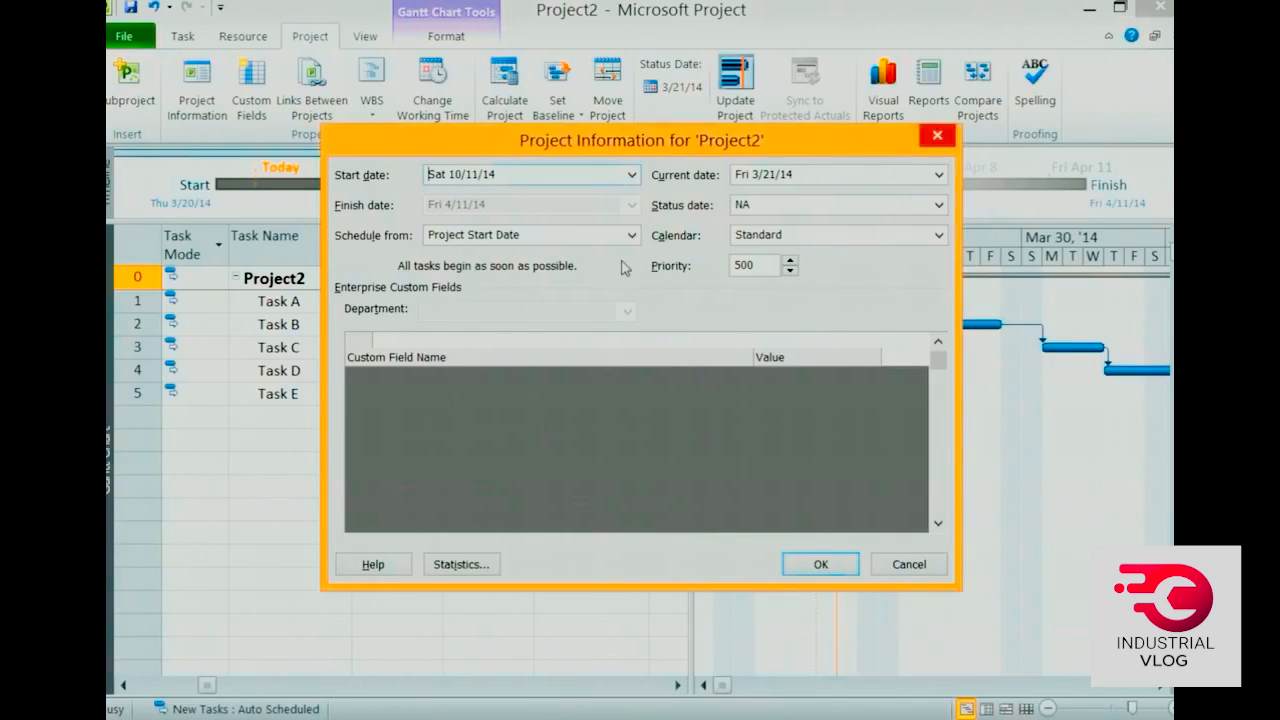
{"action": "left_click", "coordinate": [834, 562]}
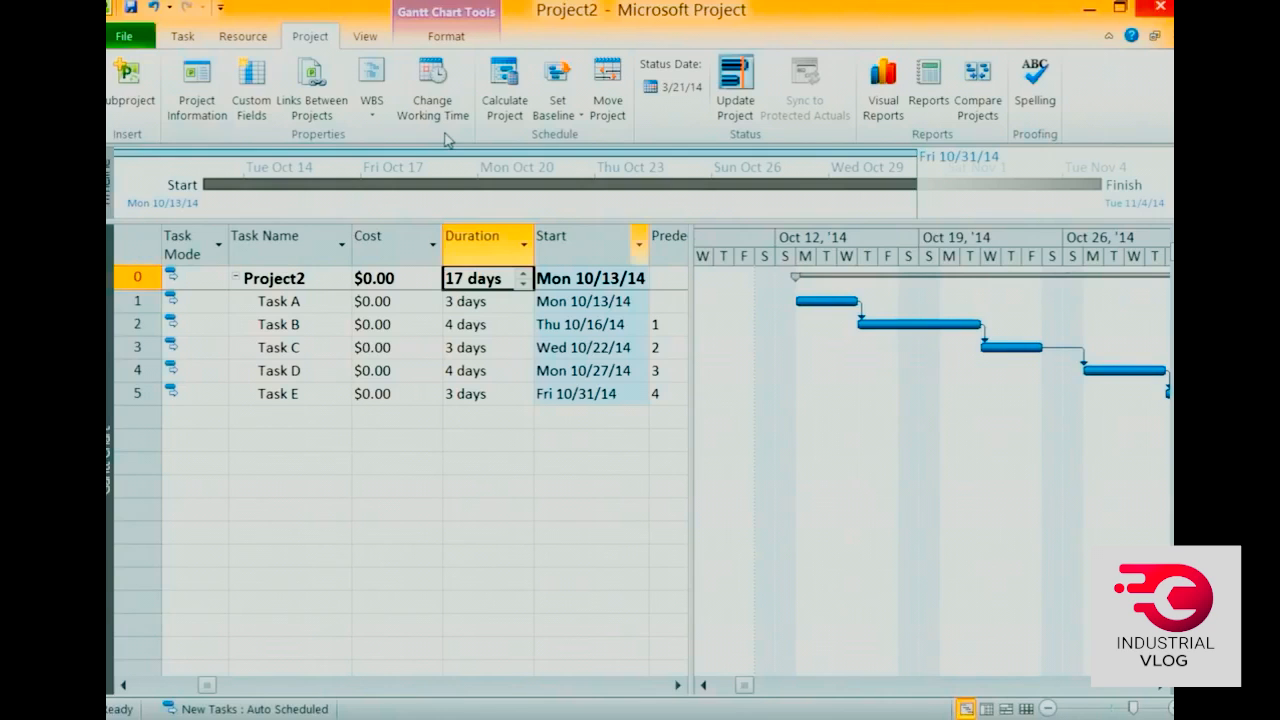
{"action": "left_click", "coordinate": [200, 98]}
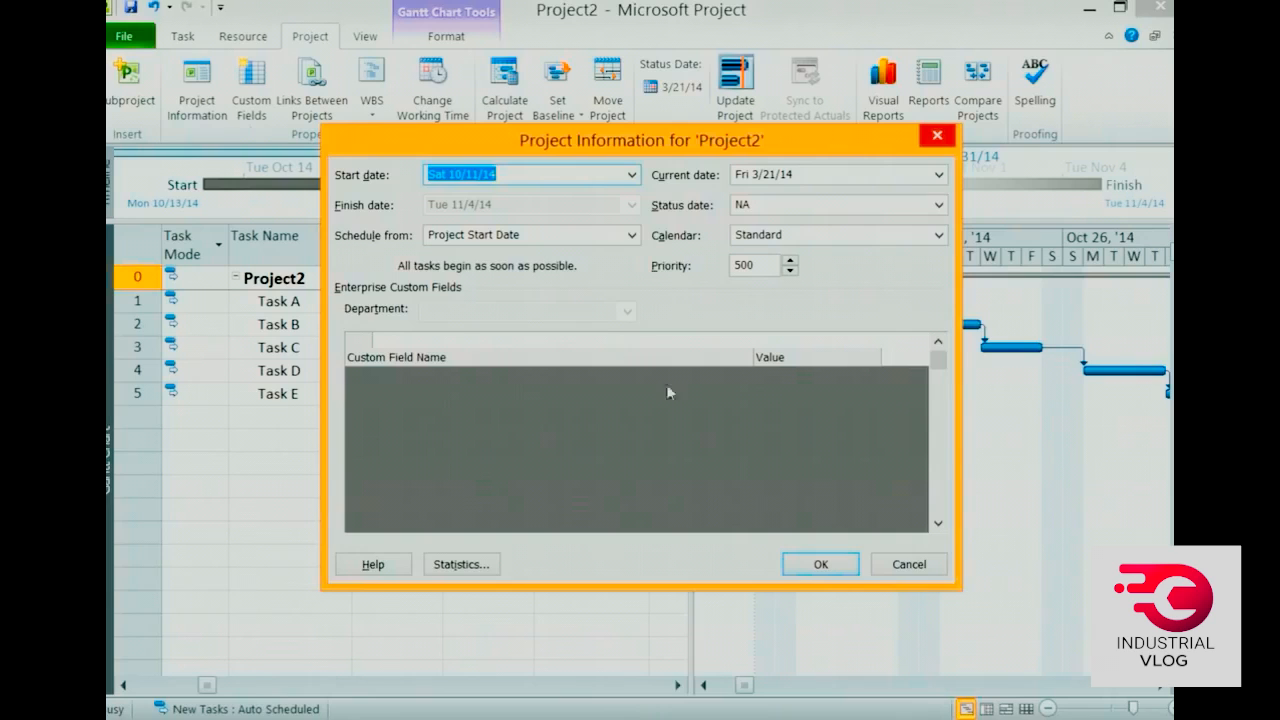
{"action": "left_click", "coordinate": [912, 564]}
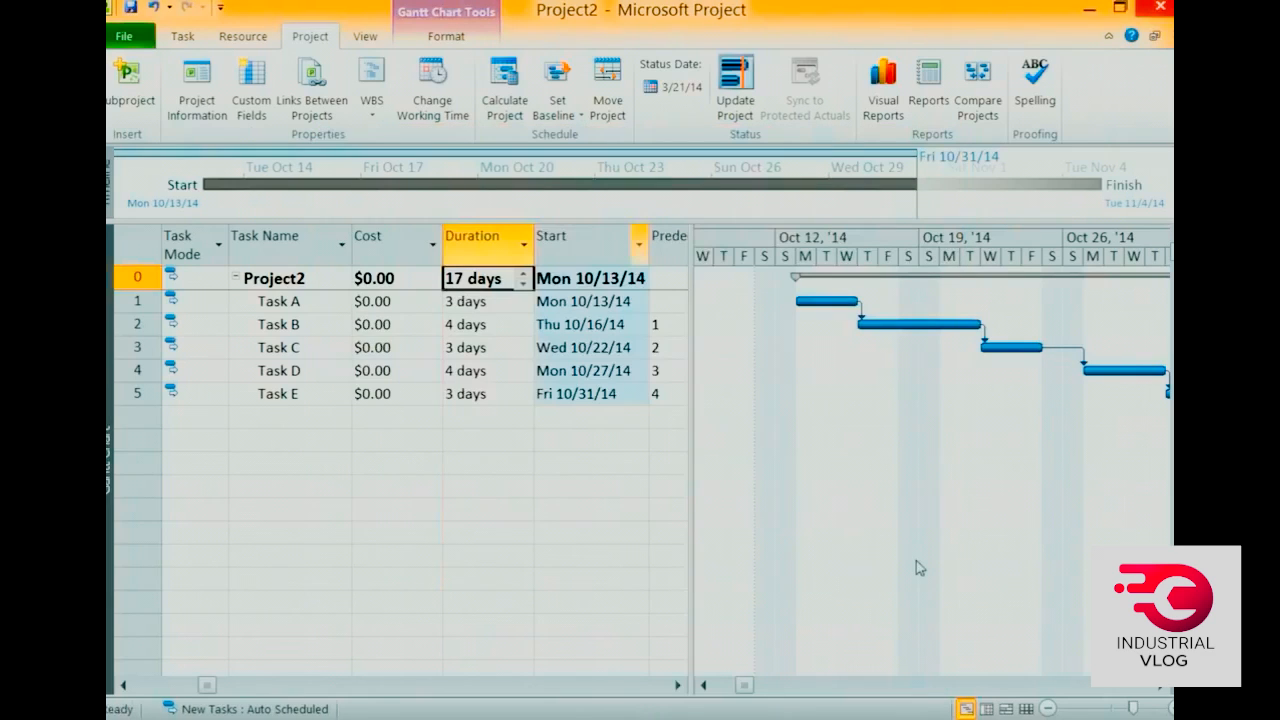